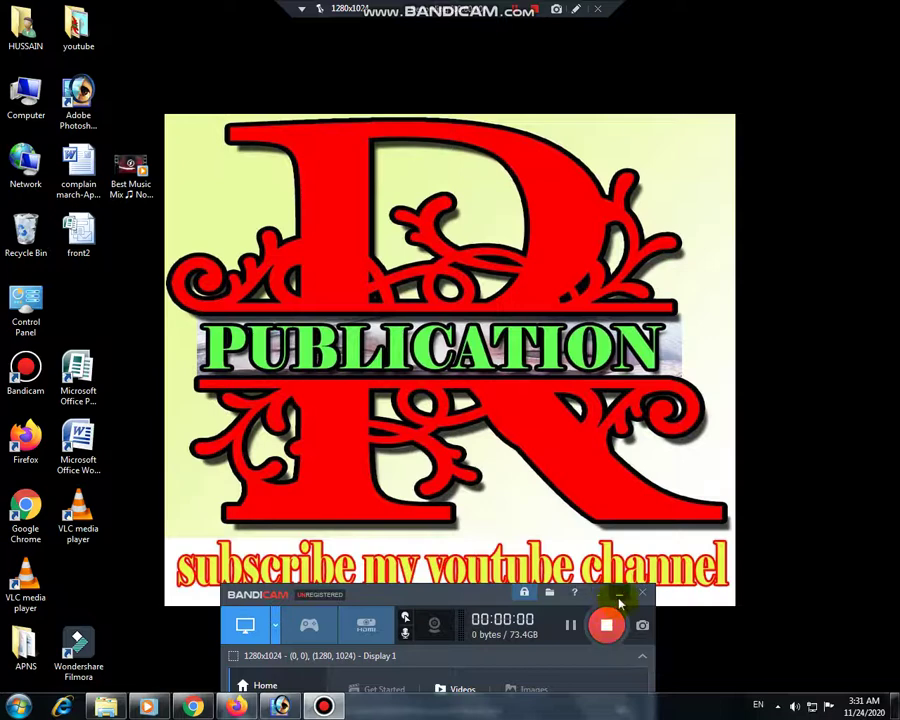
# - Search Google for 'dawn news paper today in english' and open the Dawn.com home page
pyautogui.click(620, 594)
pyautogui.click(237, 707)
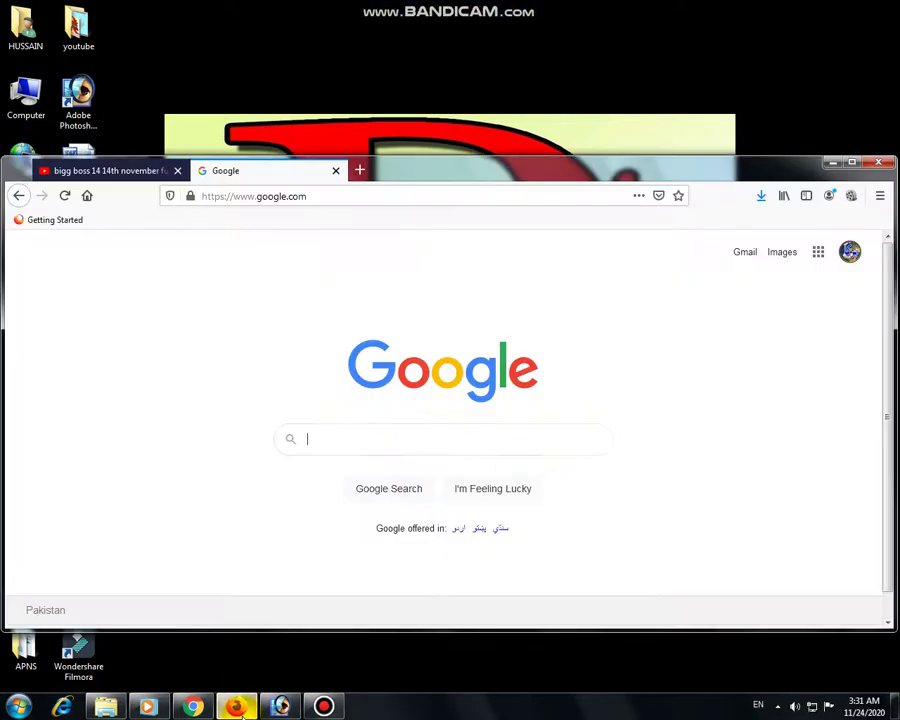
pyautogui.click(349, 432)
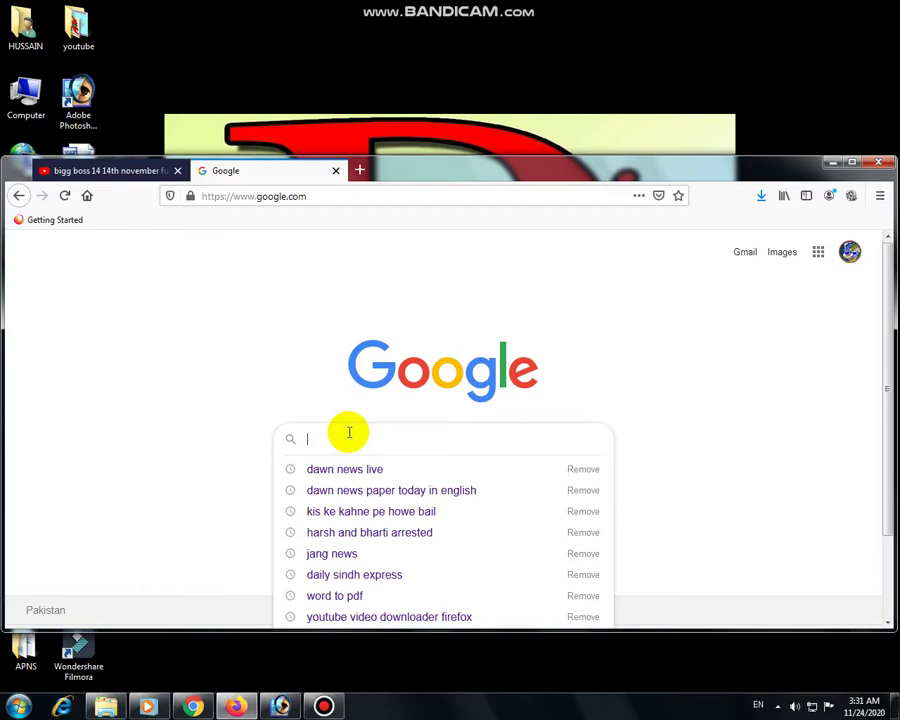
pyautogui.press('Down')
pyautogui.press('Down')
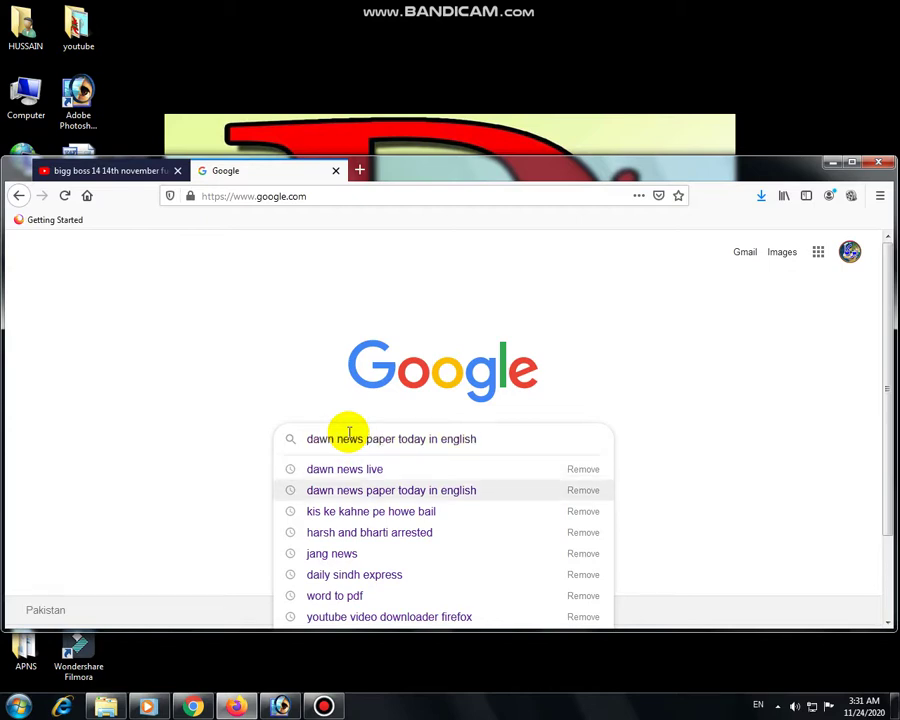
pyautogui.press('Down')
pyautogui.press('Up')
pyautogui.press('Return')
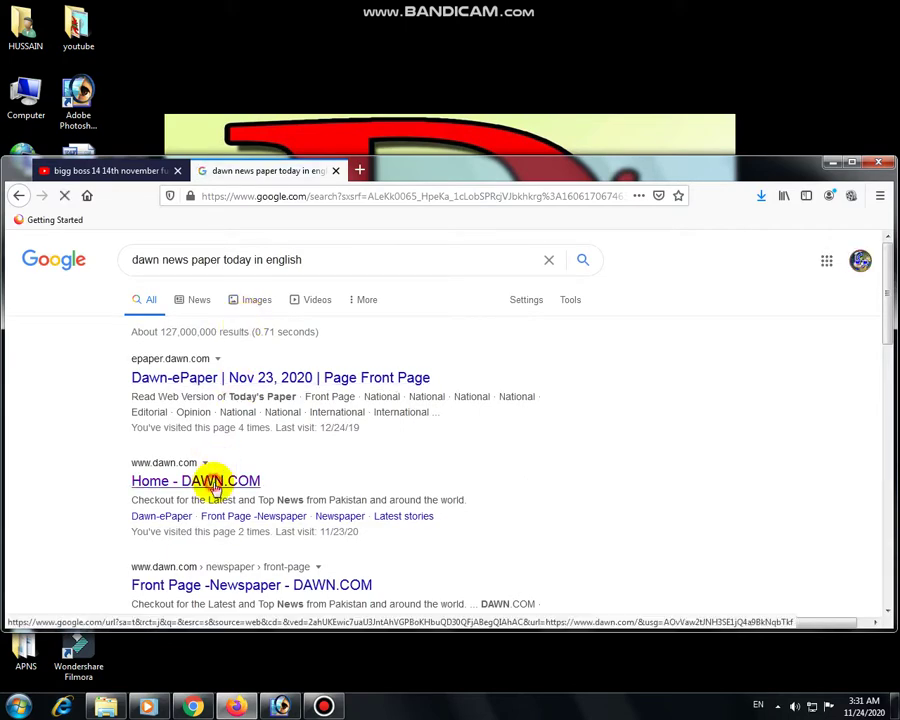
pyautogui.click(213, 485)
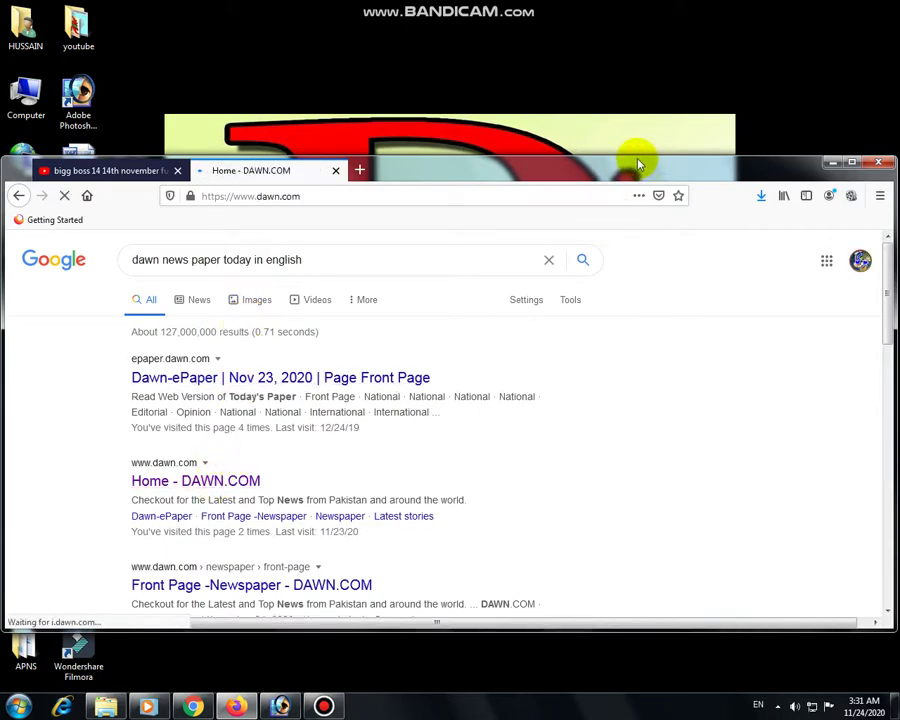
pyautogui.doubleClick(638, 164)
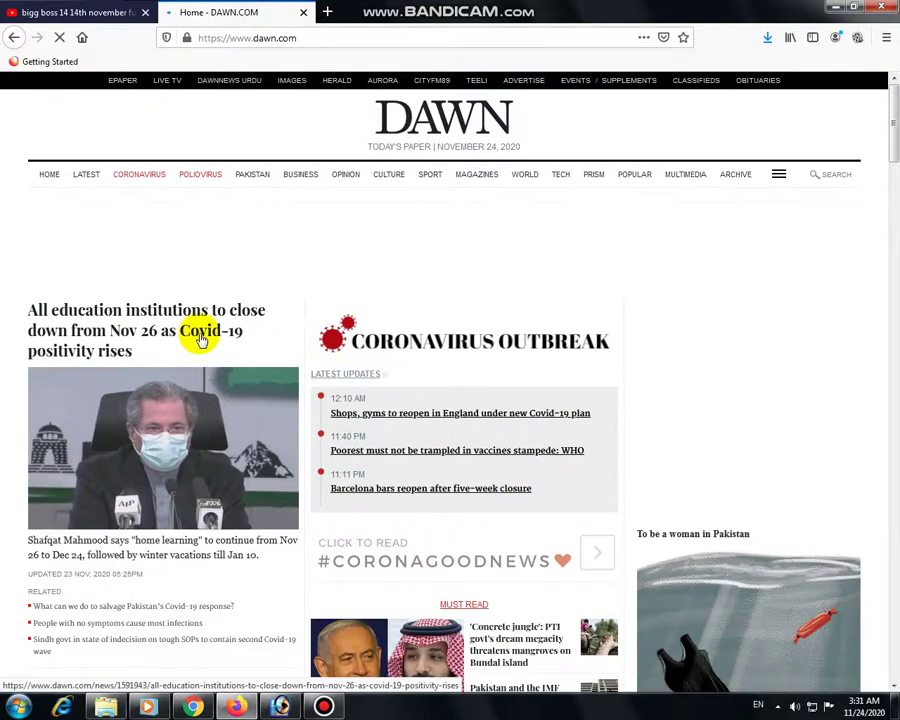
# - Open the education-closure and Concrete jungle stories in new tabs, then view the education article
pyautogui.rightClick(200, 336)
pyautogui.click(150, 398)
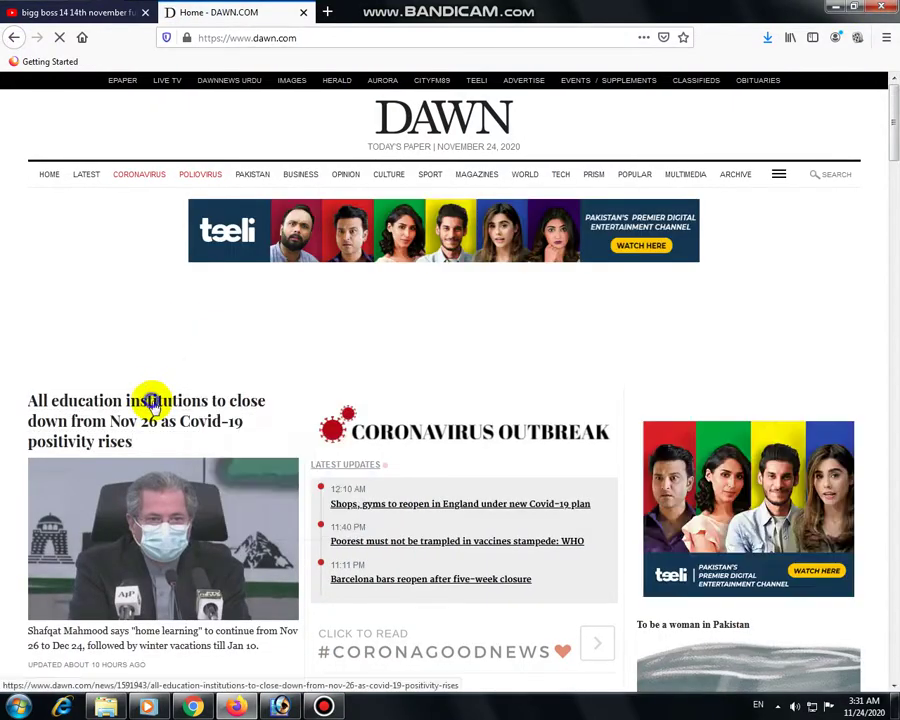
pyautogui.rightClick(170, 400)
pyautogui.click(176, 410)
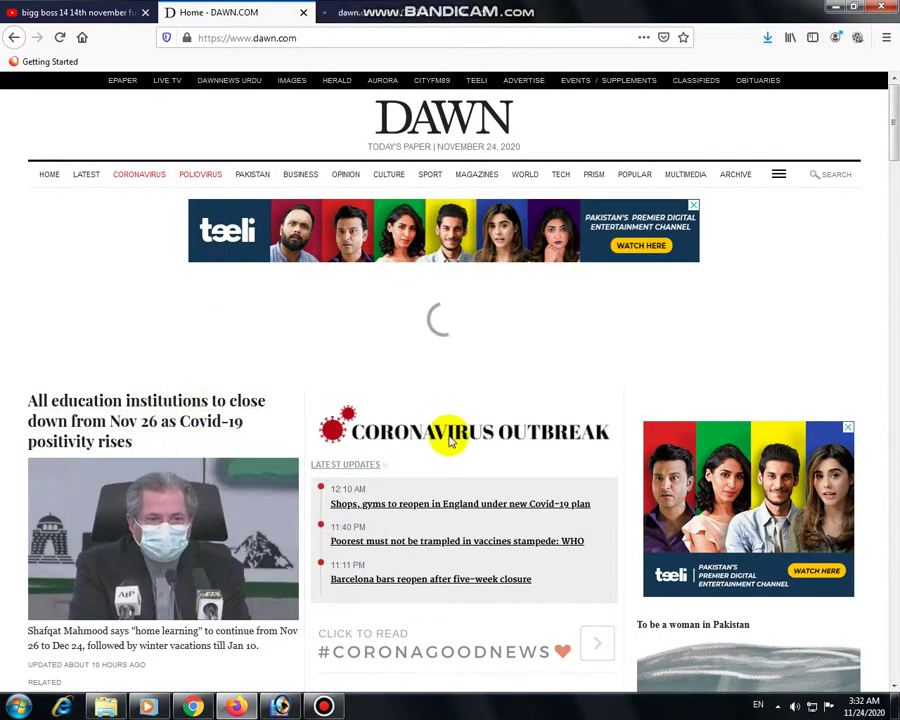
pyautogui.scroll(-3, 450, 437)
pyautogui.scroll(-2, 444, 436)
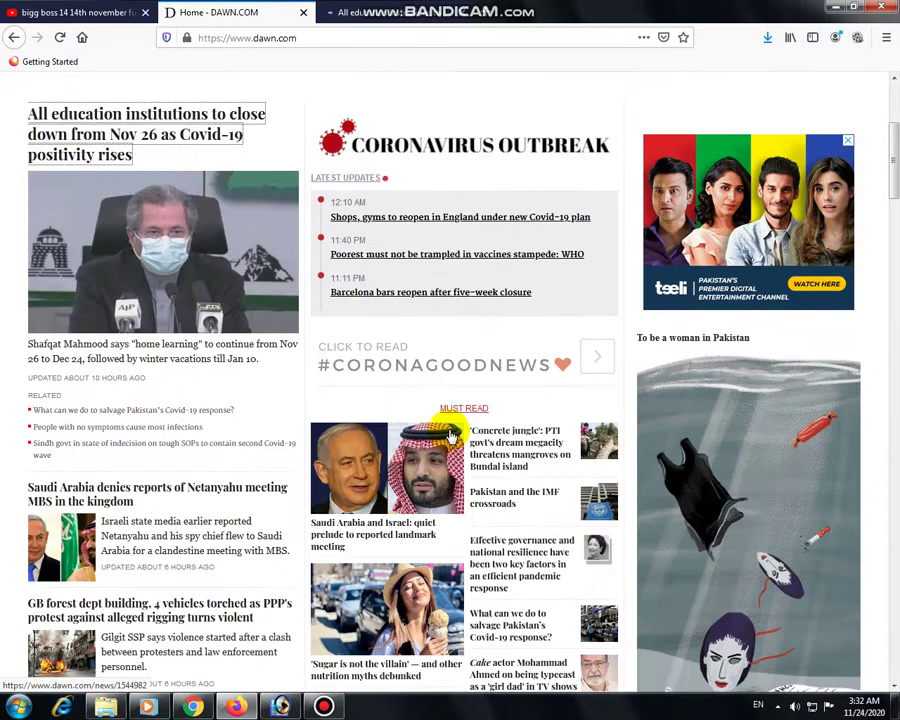
pyautogui.rightClick(495, 458)
pyautogui.click(530, 462)
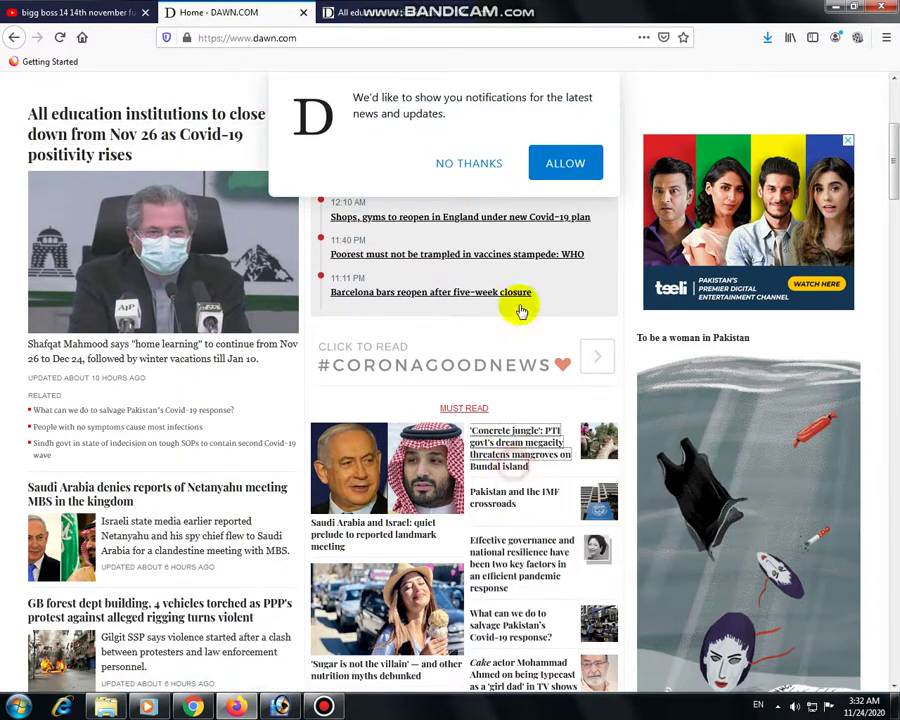
pyautogui.click(366, 16)
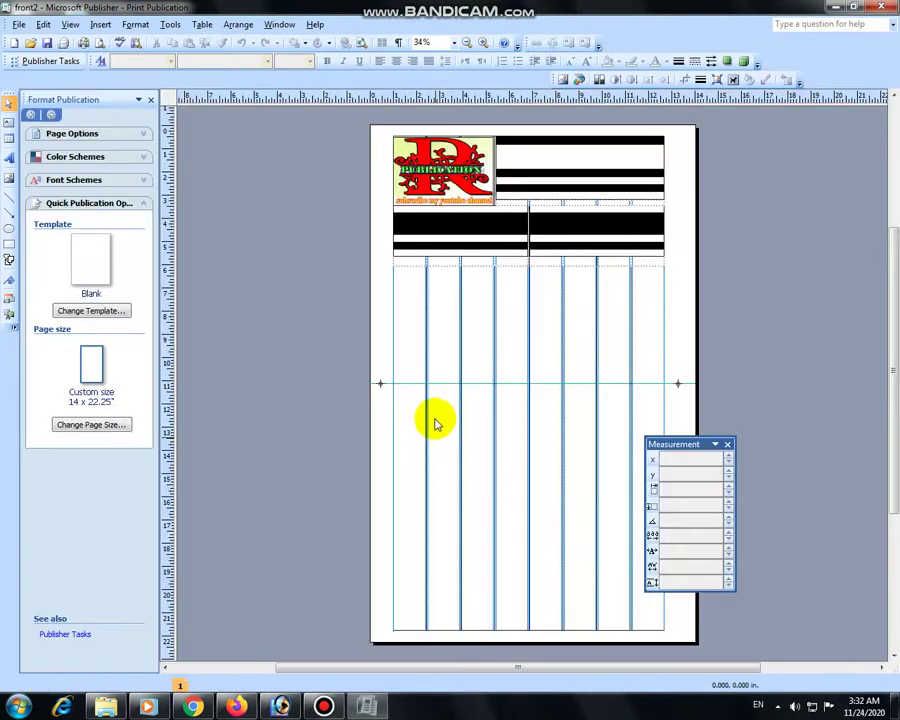
# - In Publisher, start editing the header text box beside the masthead
pyautogui.click(528, 160)
pyautogui.click(528, 160)
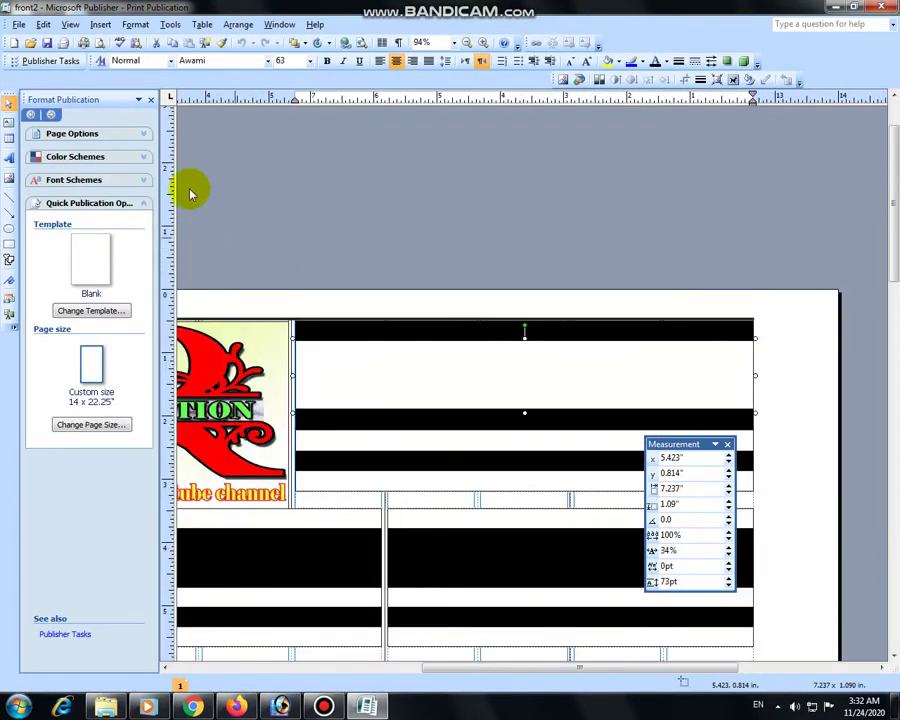
pyautogui.click(151, 100)
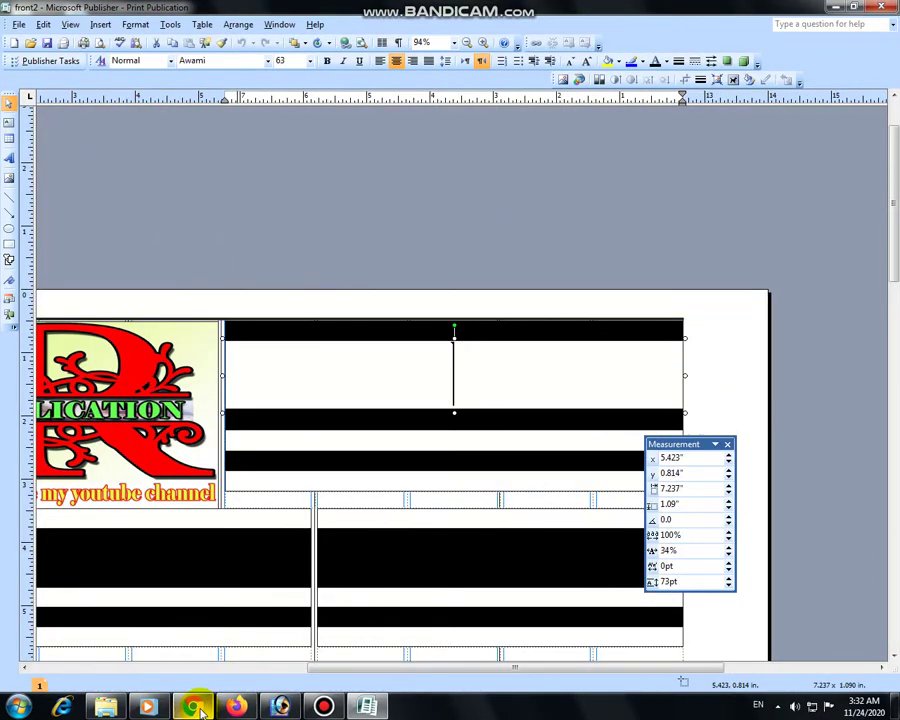
# - Select the headline 'All education institutions to close down from Nov 26…' in the Dawn article
pyautogui.moveTo(195, 707)
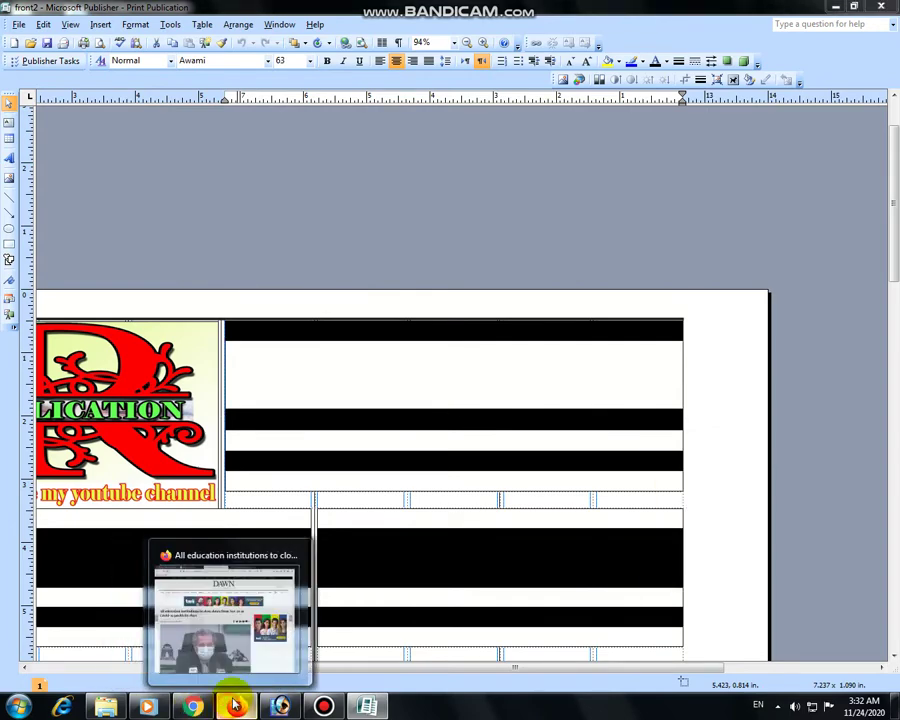
pyautogui.click(236, 706)
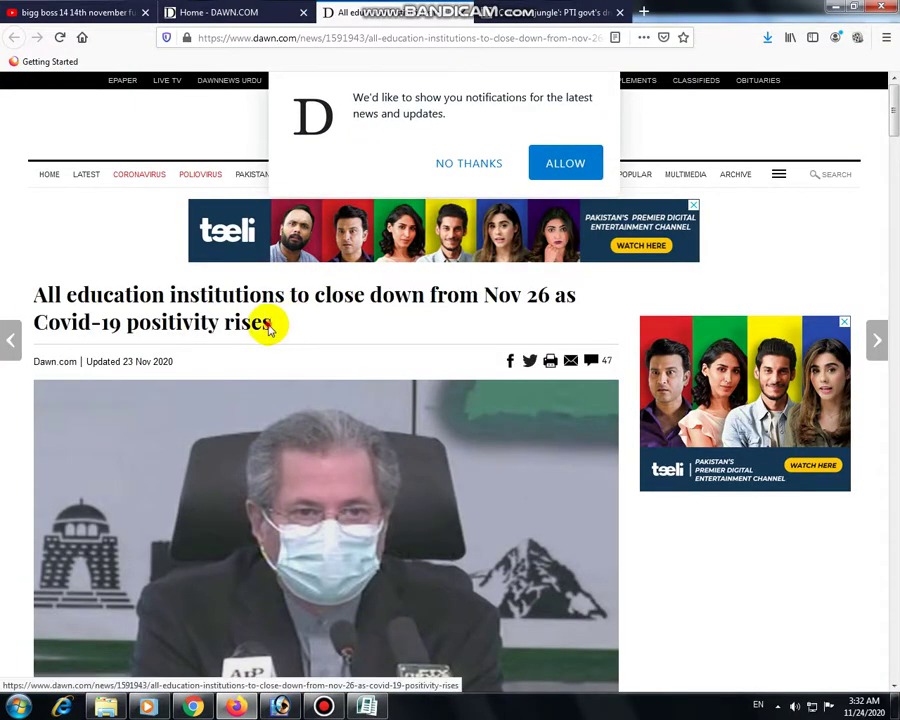
pyautogui.moveTo(268, 324)
pyautogui.mouseDown()
pyautogui.moveTo(116, 332)
pyautogui.moveTo(73, 315)
pyautogui.mouseUp()
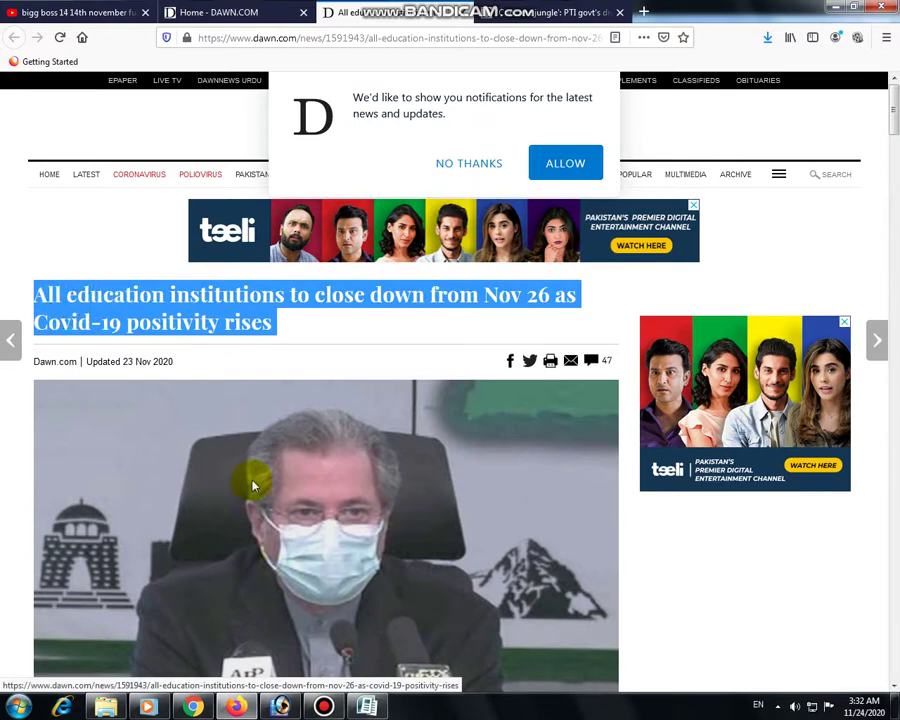
pyautogui.click(367, 707)
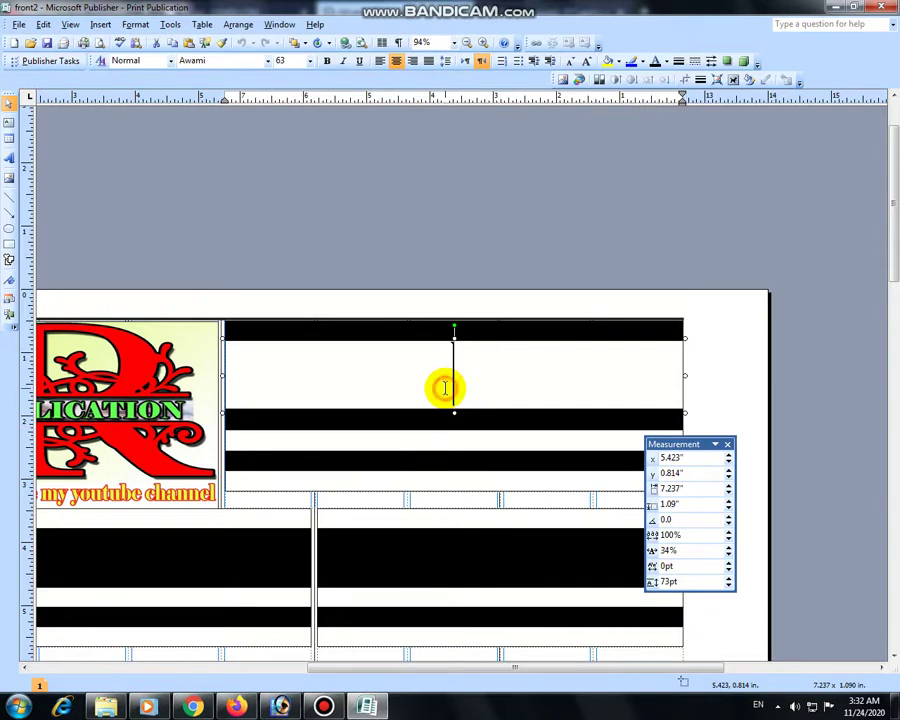
pyautogui.write('All education institutions to close down from Nov 26 as Covid-19 positivity rises')
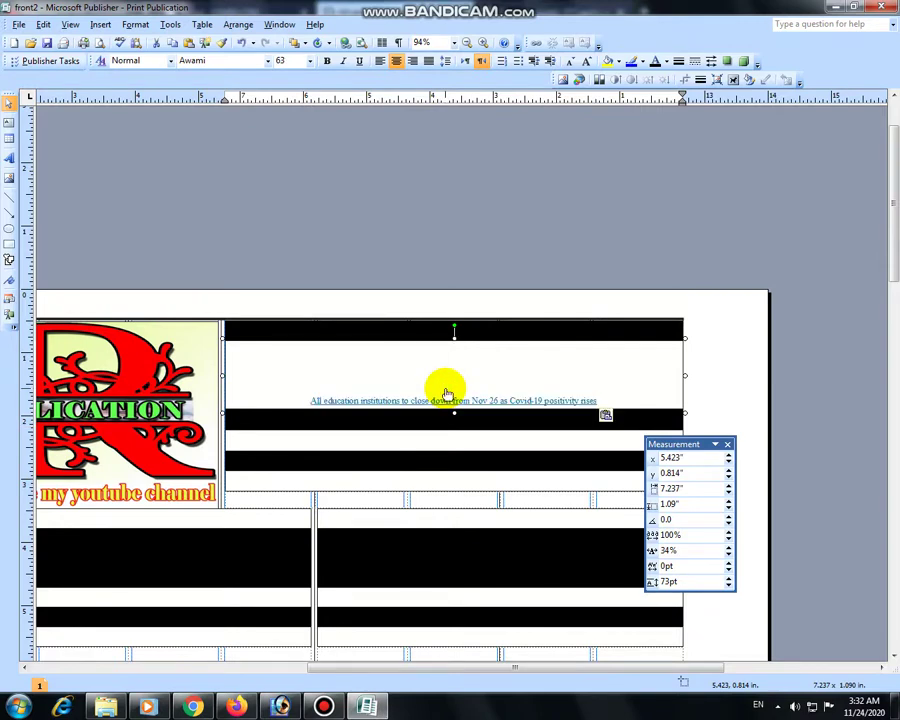
pyautogui.tripleClick(447, 392)
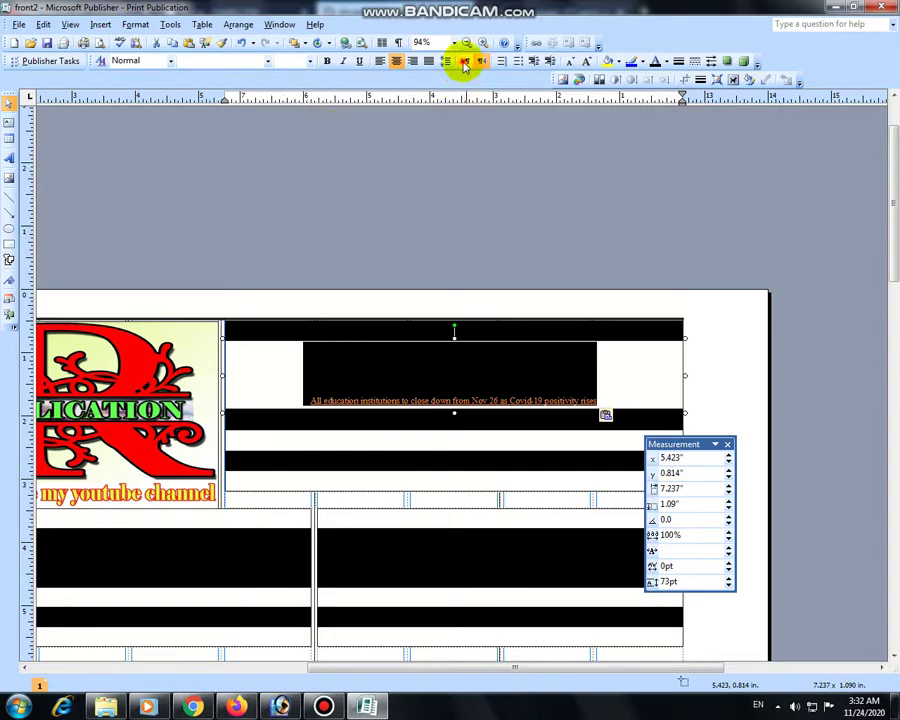
pyautogui.click(465, 62)
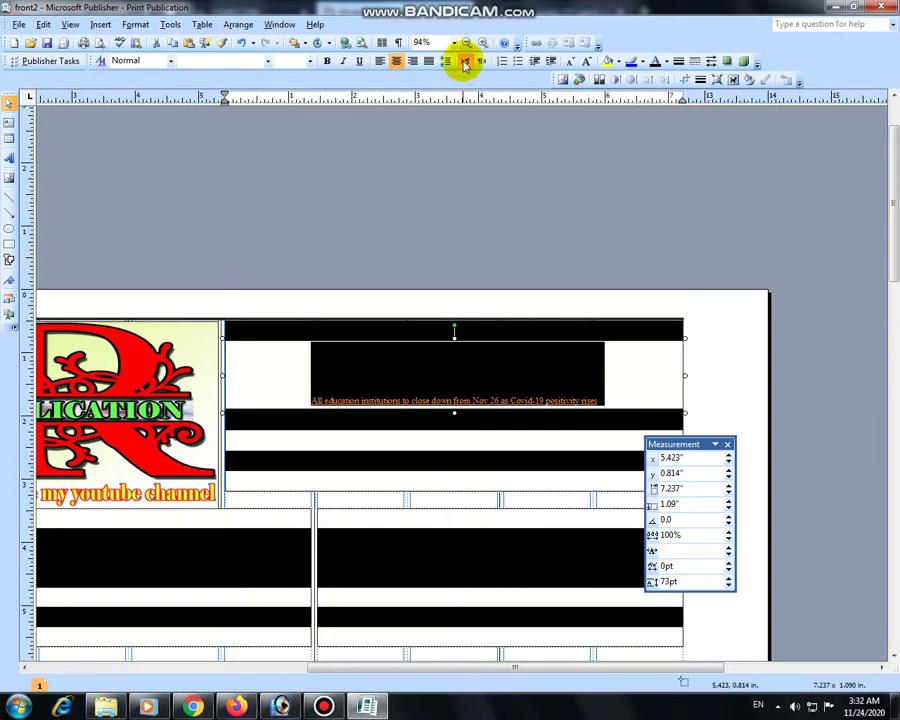
pyautogui.click(267, 62)
pyautogui.scroll(-1, 288, 200)
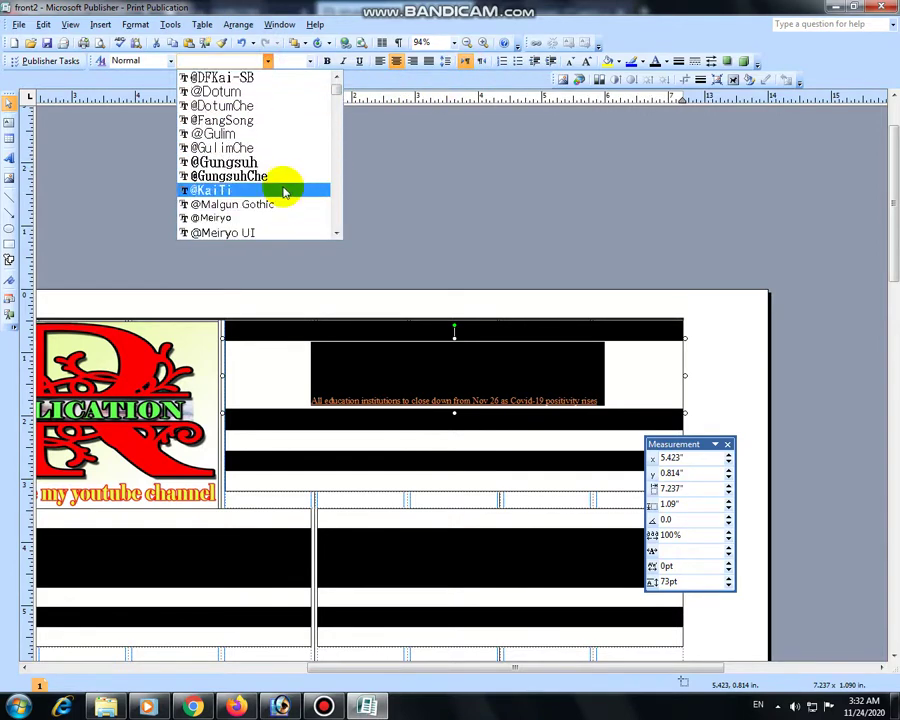
pyautogui.click(283, 178)
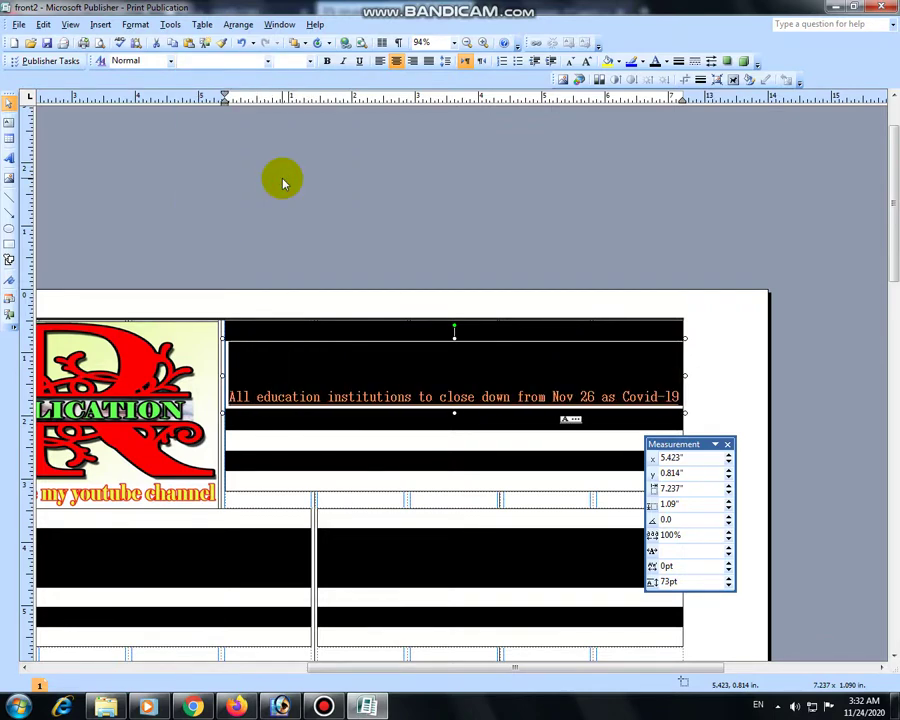
# - Give the headline font size 20 and 37pt line spacing
pyautogui.click(289, 60)
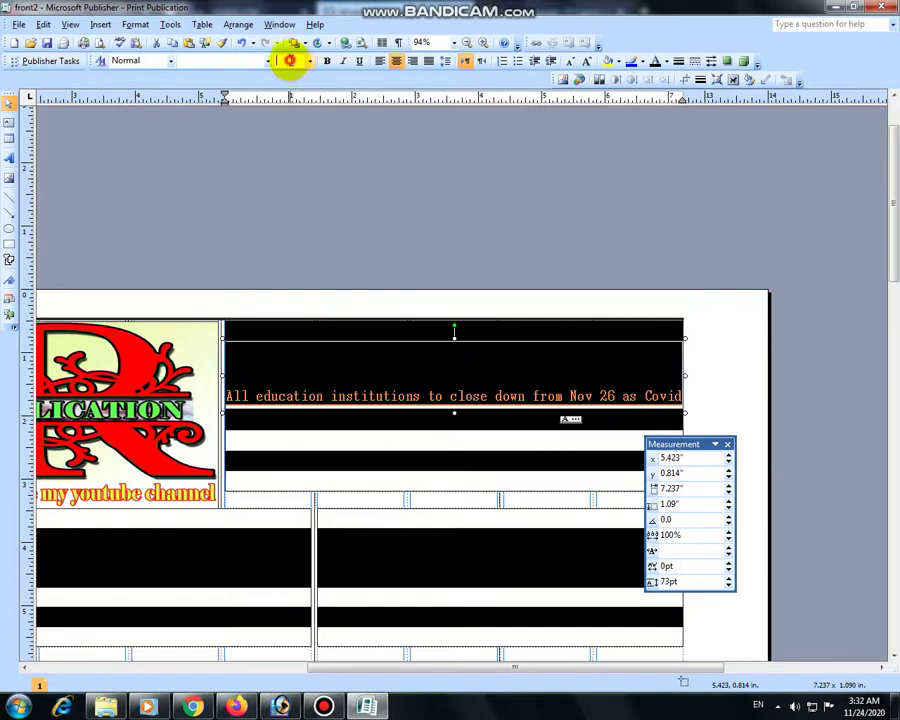
pyautogui.write('20')
pyautogui.press('Return')
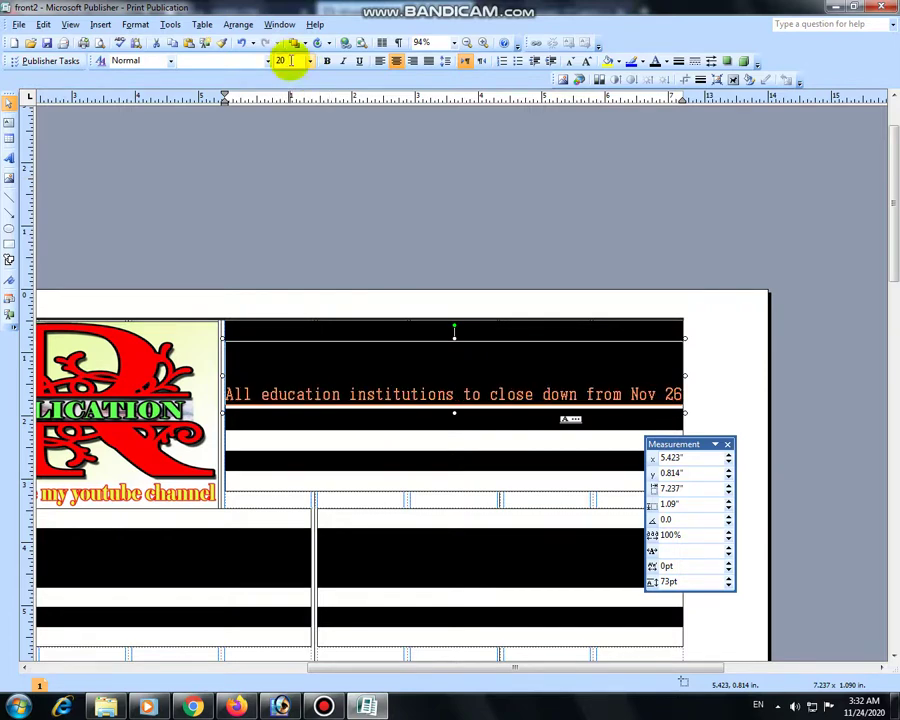
pyautogui.doubleClick(686, 580)
pyautogui.write('3')
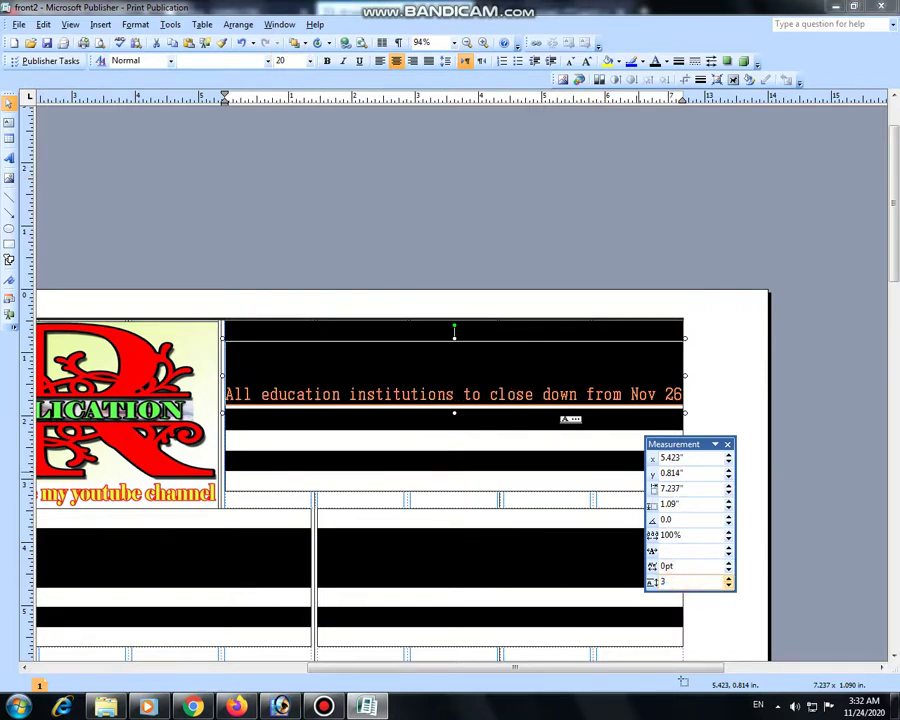
pyautogui.write('0')
pyautogui.press('Return')
pyautogui.doubleClick(686, 580)
pyautogui.write('33')
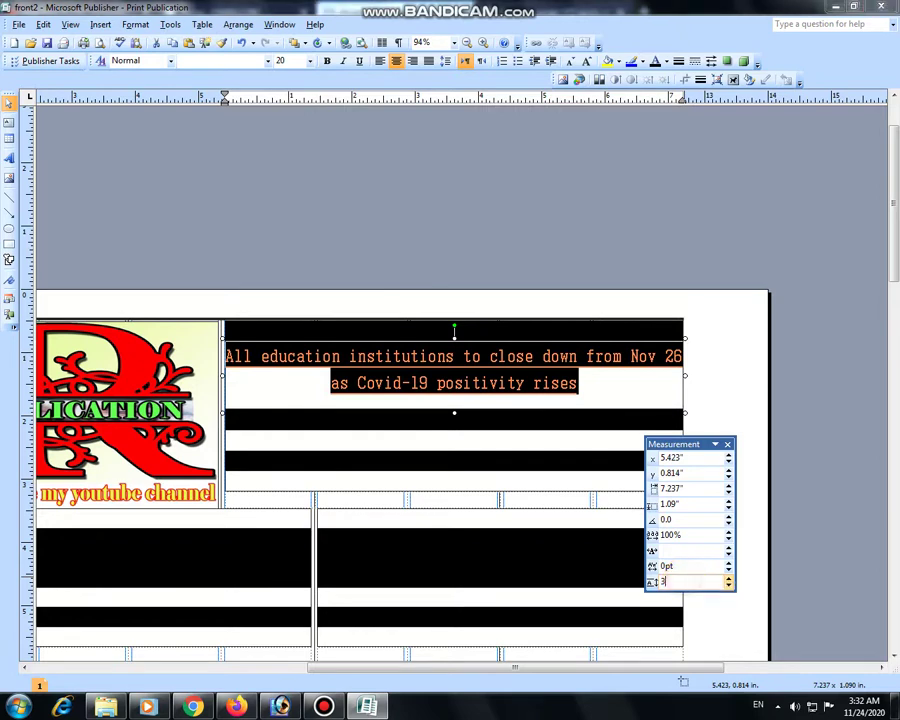
pyautogui.press('Return')
pyautogui.press('Return')
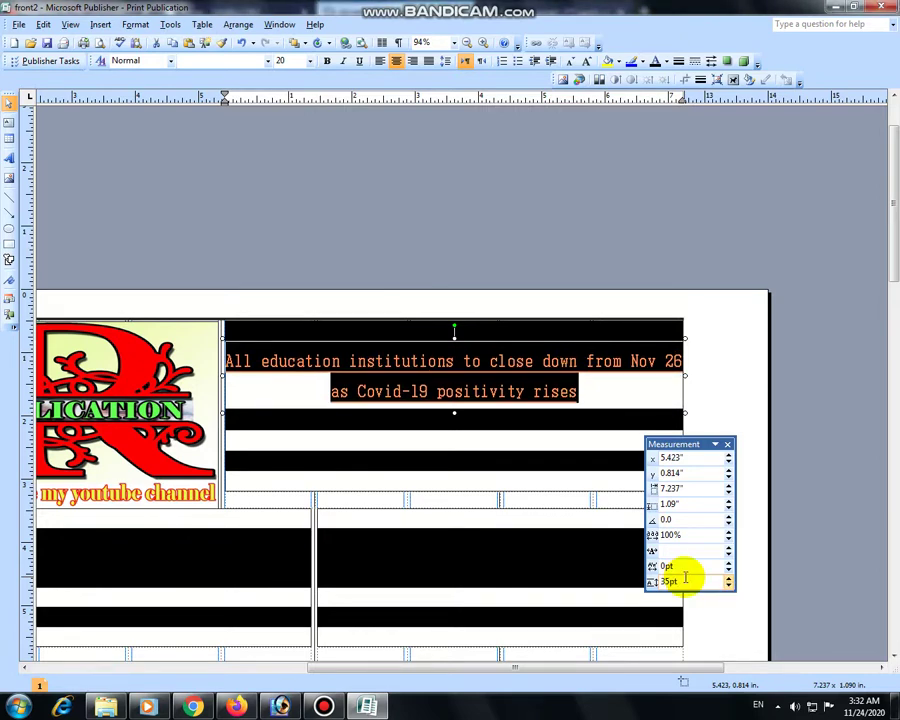
pyautogui.press('Return')
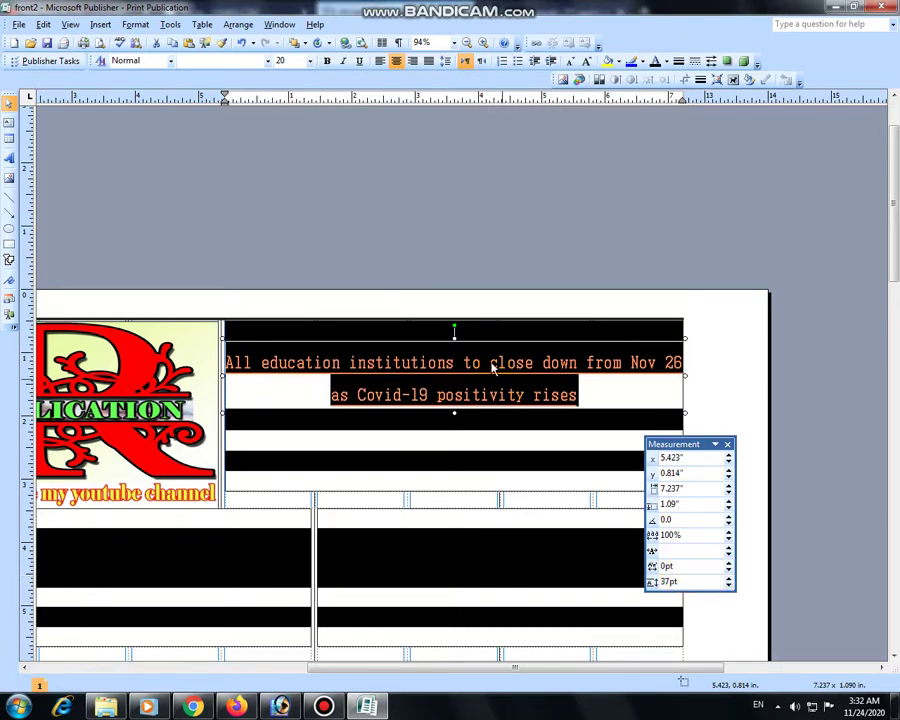
pyautogui.click(492, 367)
# - Enlarge the headline font step by step, then switch to the YouTube Studio window
pyautogui.hotkey('ctrl', ']')
pyautogui.hotkey('ctrl', ']')
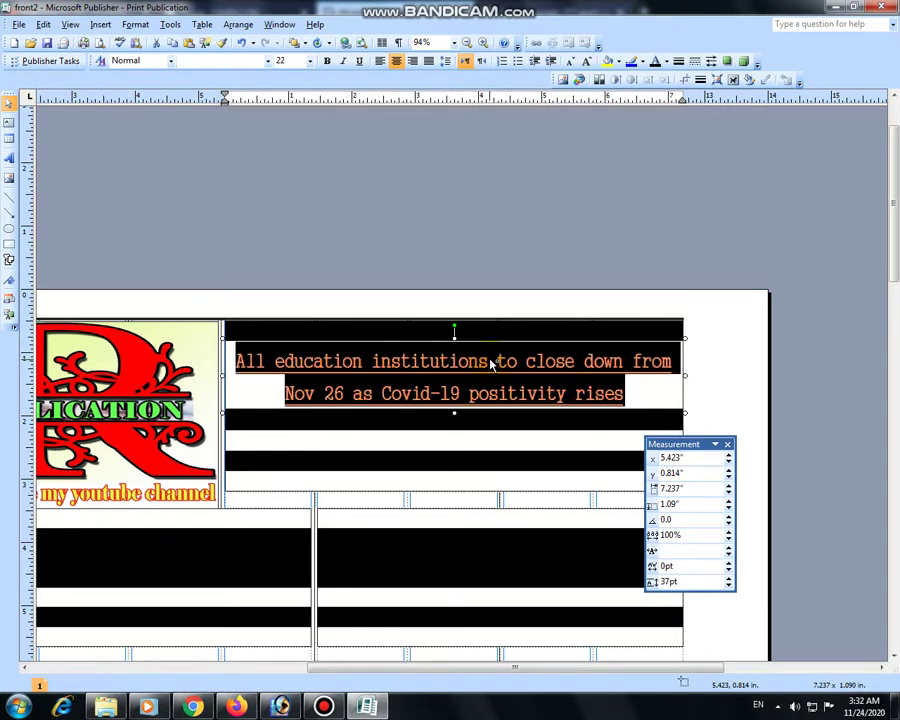
pyautogui.hotkey('ctrl', ']')
pyautogui.hotkey('ctrl', ']')
pyautogui.hotkey('ctrl', ']')
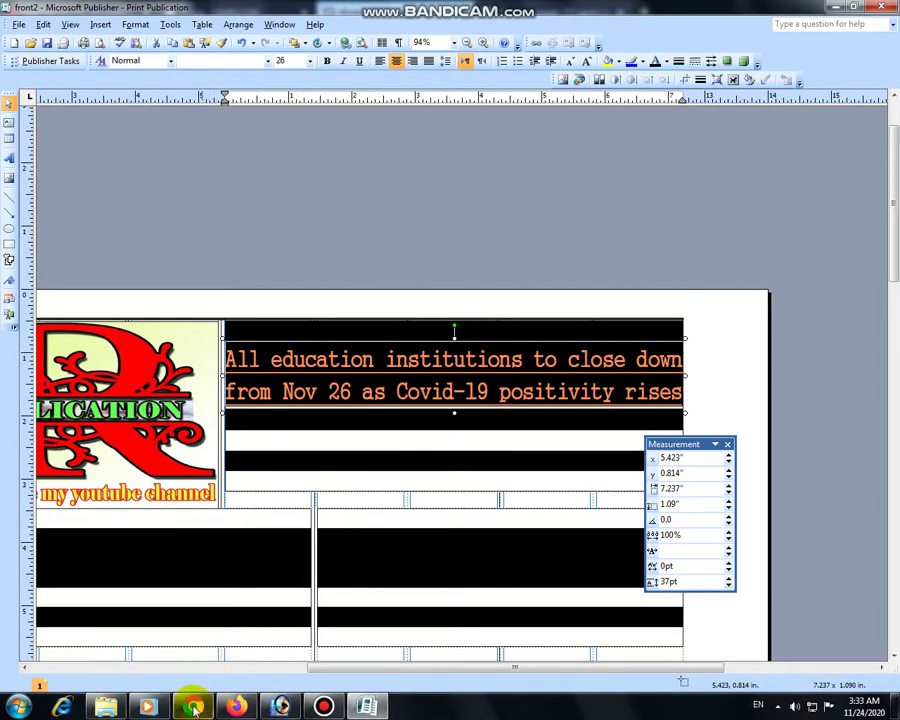
pyautogui.hotkey('alt', 'Tab')
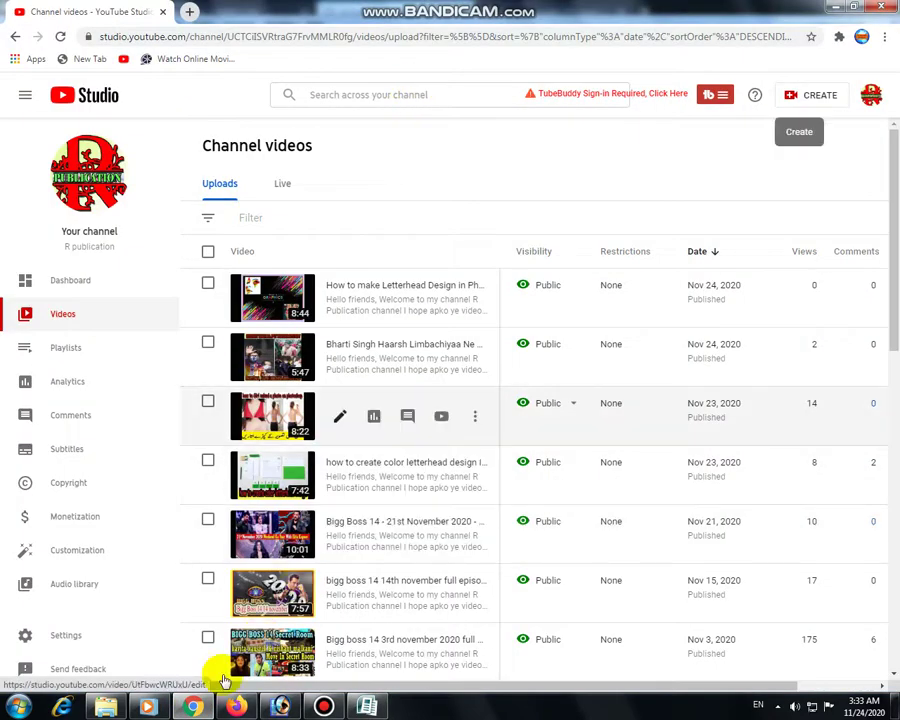
# - Bring up the Dawn article and select the paragraphs from 'Earlier today' to 'education at home.'
pyautogui.click(187, 707)
pyautogui.click(236, 707)
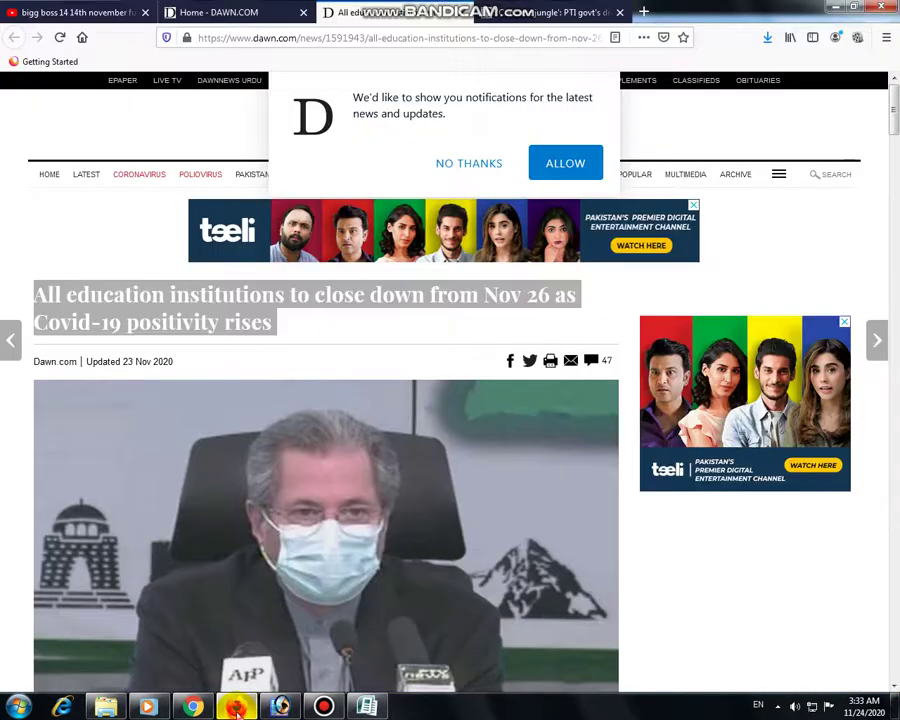
pyautogui.scroll(-5, 283, 484)
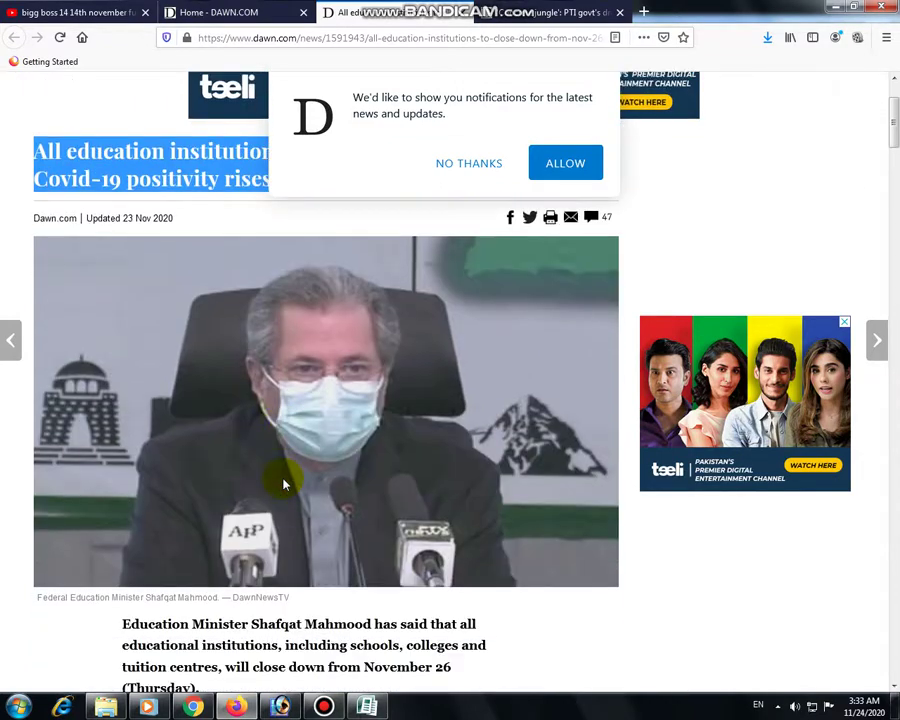
pyautogui.scroll(1, 283, 481)
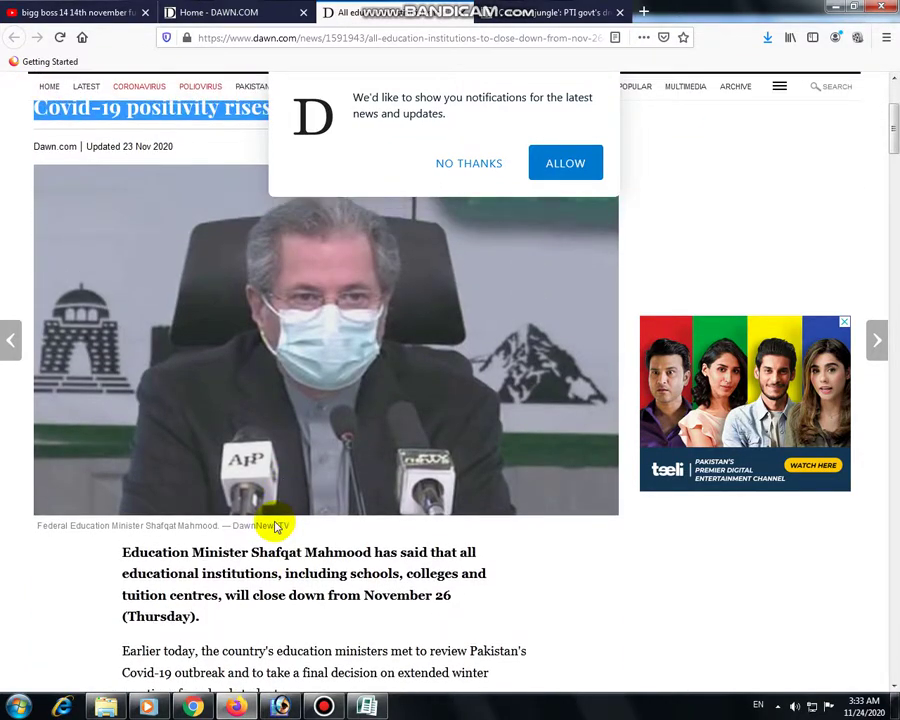
pyautogui.scroll(3, 277, 527)
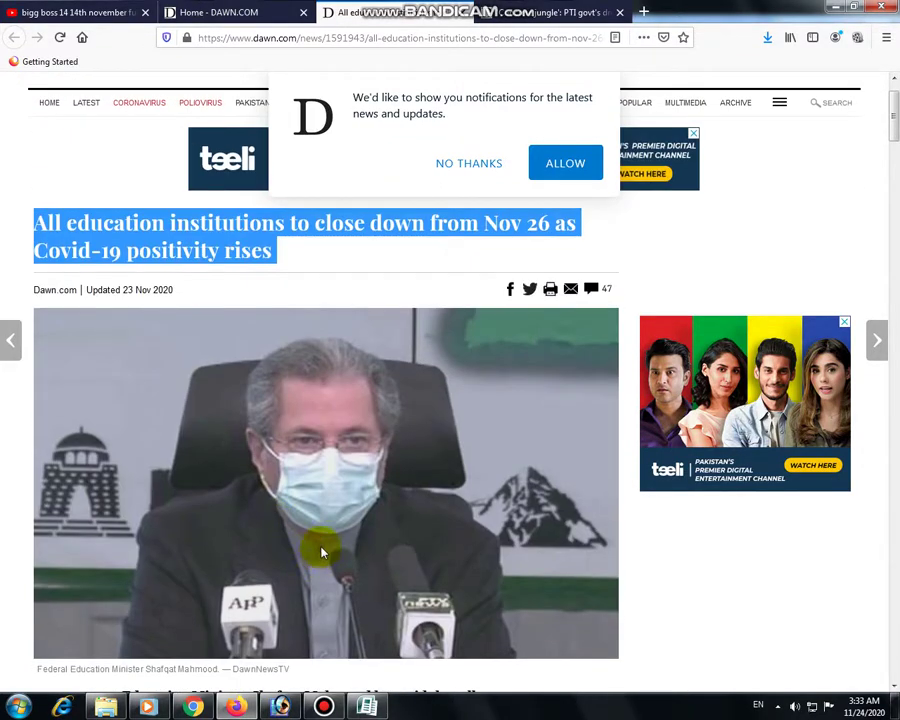
pyautogui.scroll(-4, 378, 622)
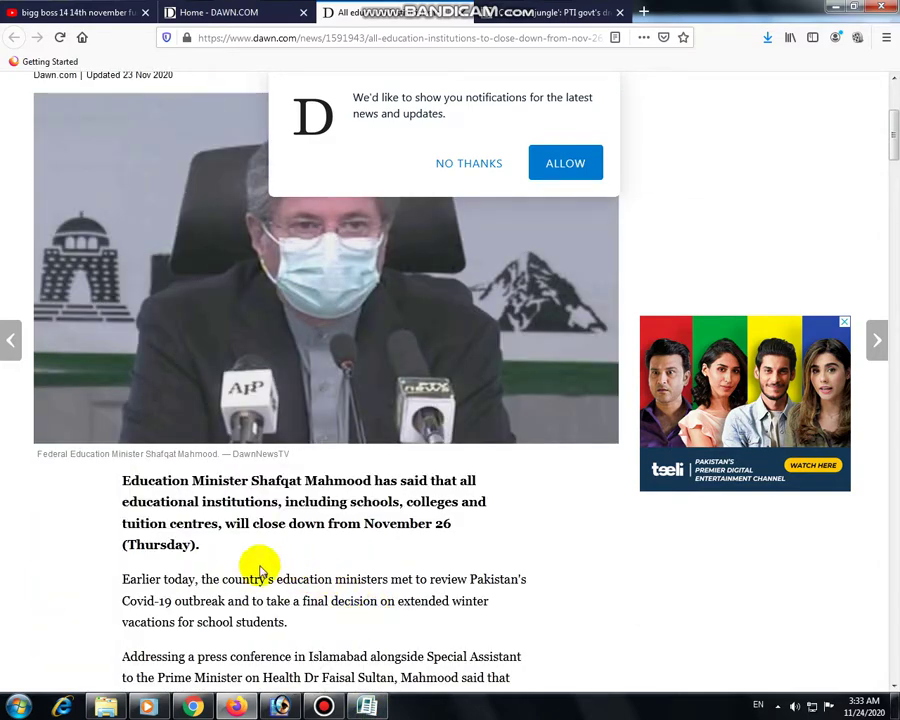
pyautogui.tripleClick(228, 578)
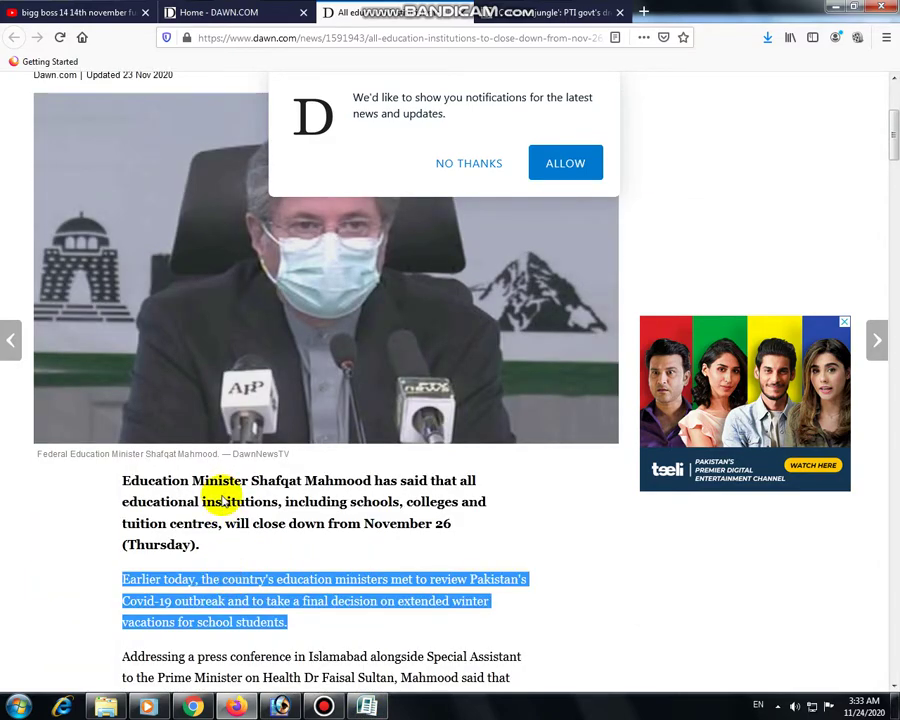
pyautogui.scroll(-4, 225, 575)
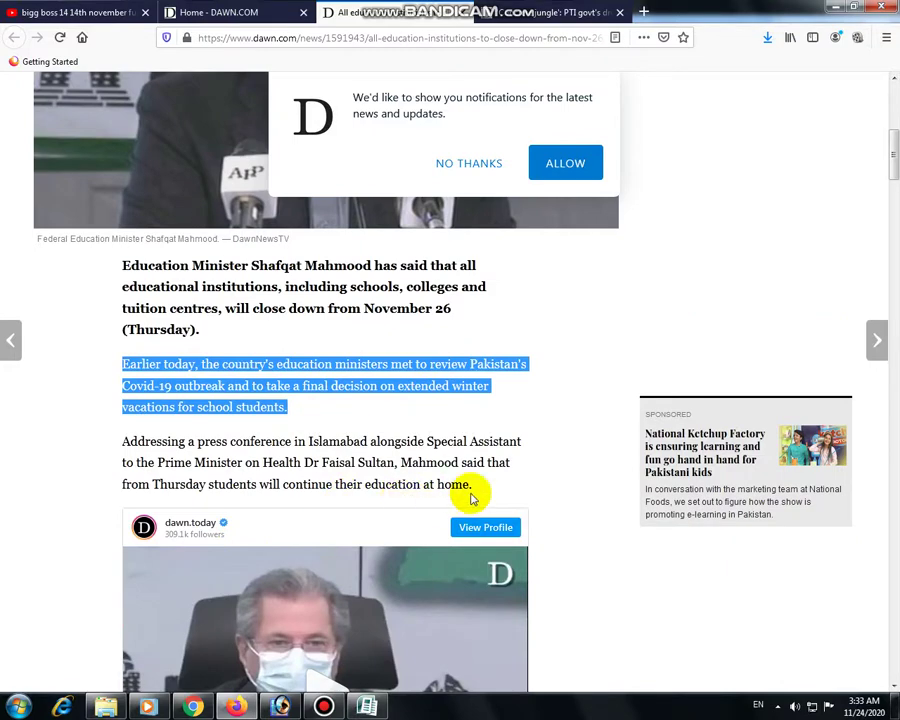
pyautogui.keyDown('shift'); pyautogui.click(473, 486); pyautogui.keyUp('shift')
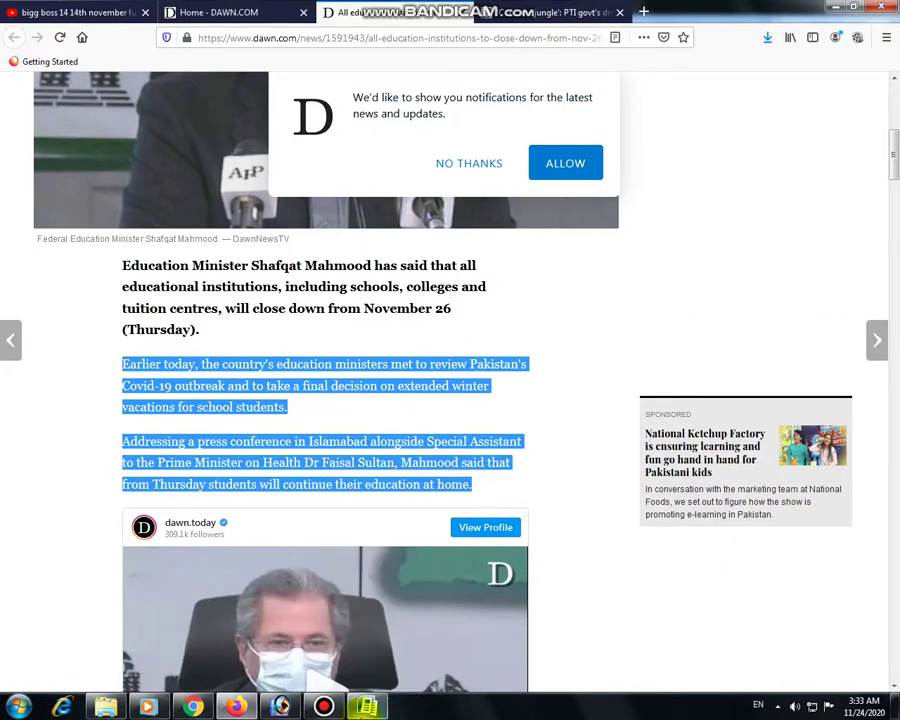
# - Paste the paragraphs left-to-right under the headline, decline autoflow, and open Format Text Box
pyautogui.hotkey('alt', 'Tab')
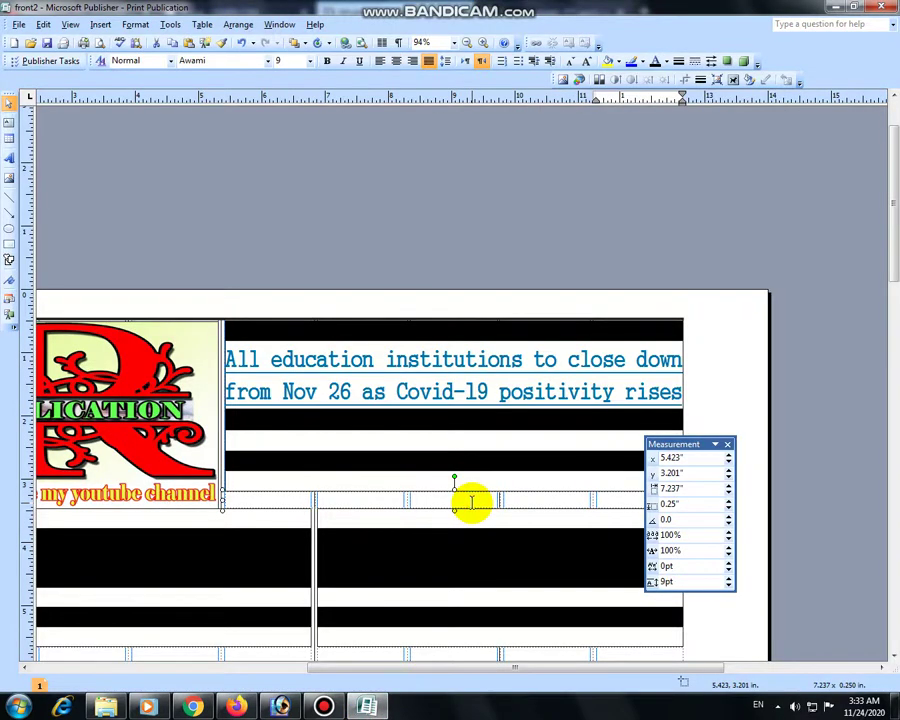
pyautogui.hotkey('alt', 'r')
pyautogui.press('Escape')
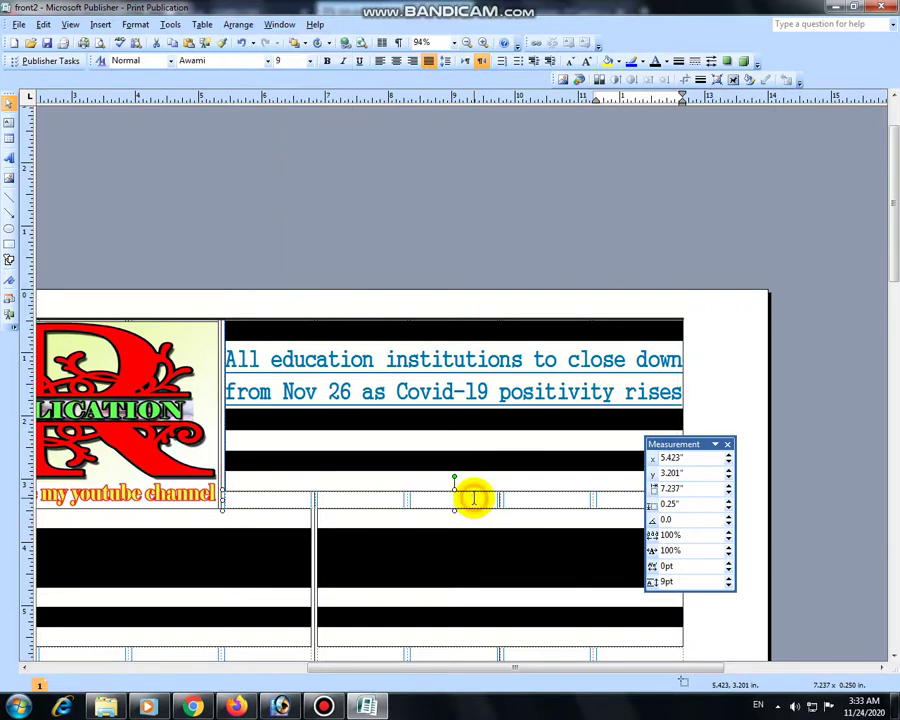
pyautogui.scroll(-2, 473, 497)
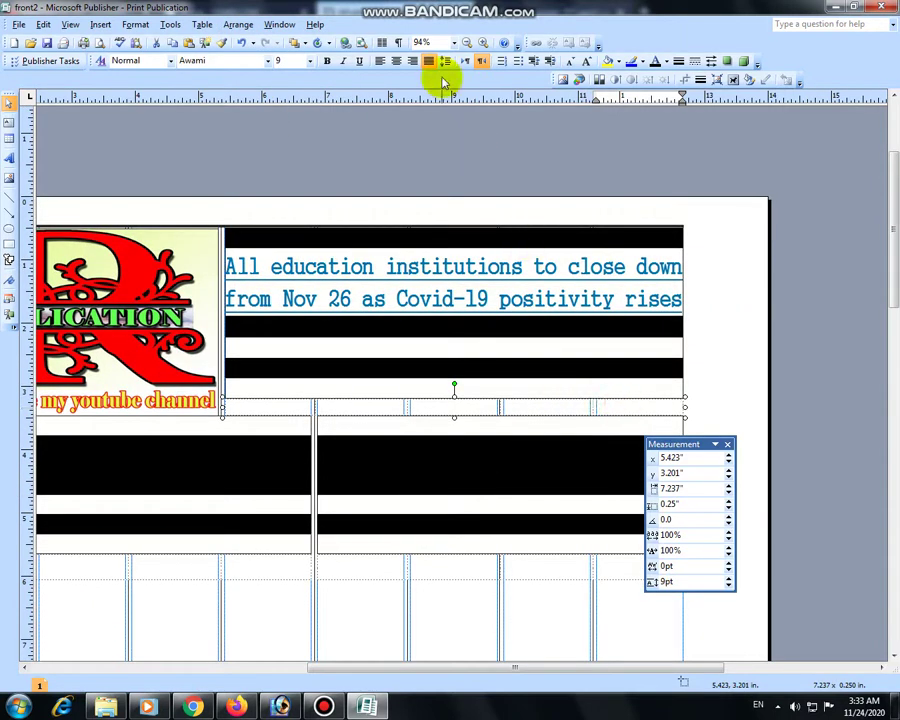
pyautogui.click(464, 61)
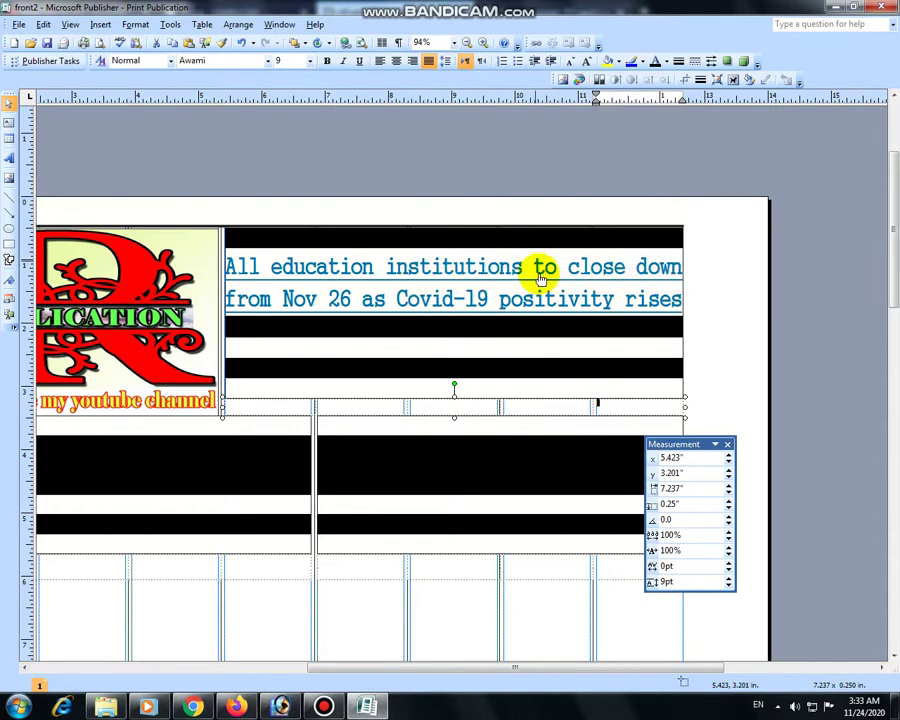
pyautogui.click(547, 325)
pyautogui.press('Return')
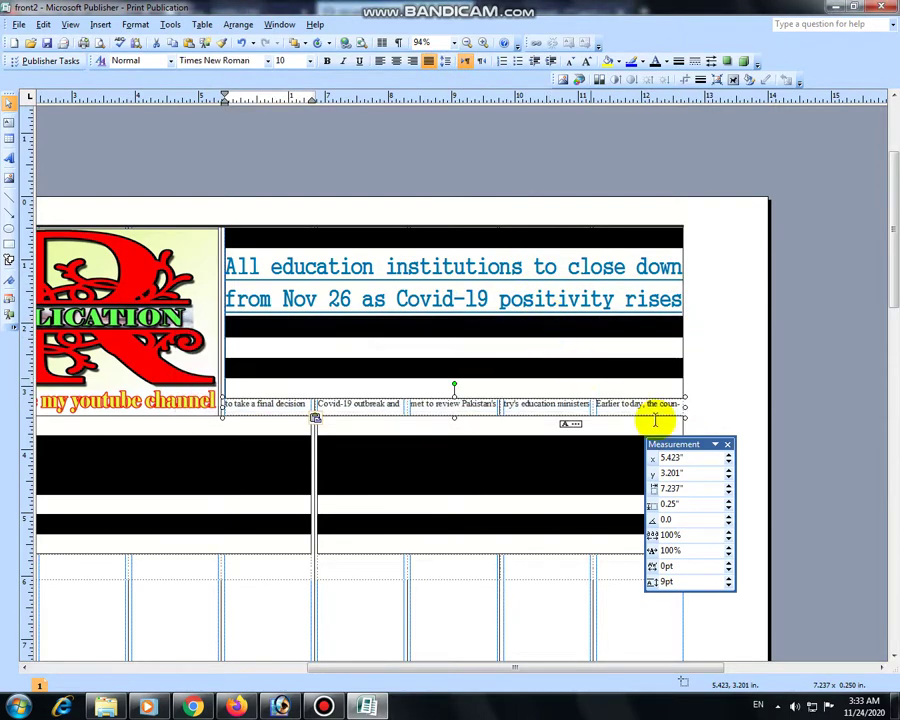
pyautogui.doubleClick(683, 404)
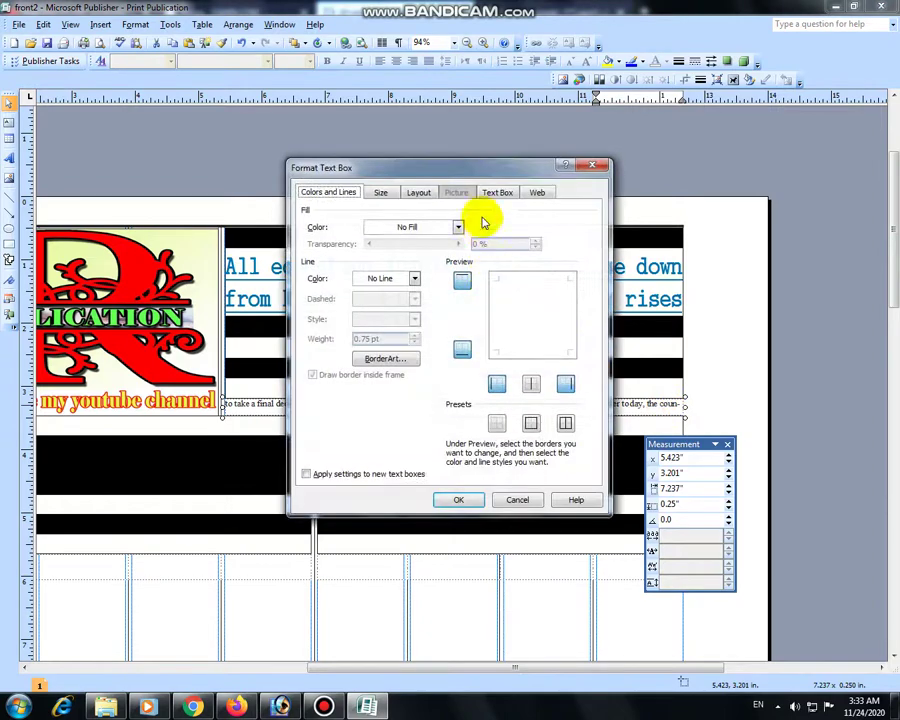
# - Set the article text box to 1 column with Right-to-left columns turned off
pyautogui.click(490, 193)
pyautogui.click(500, 355)
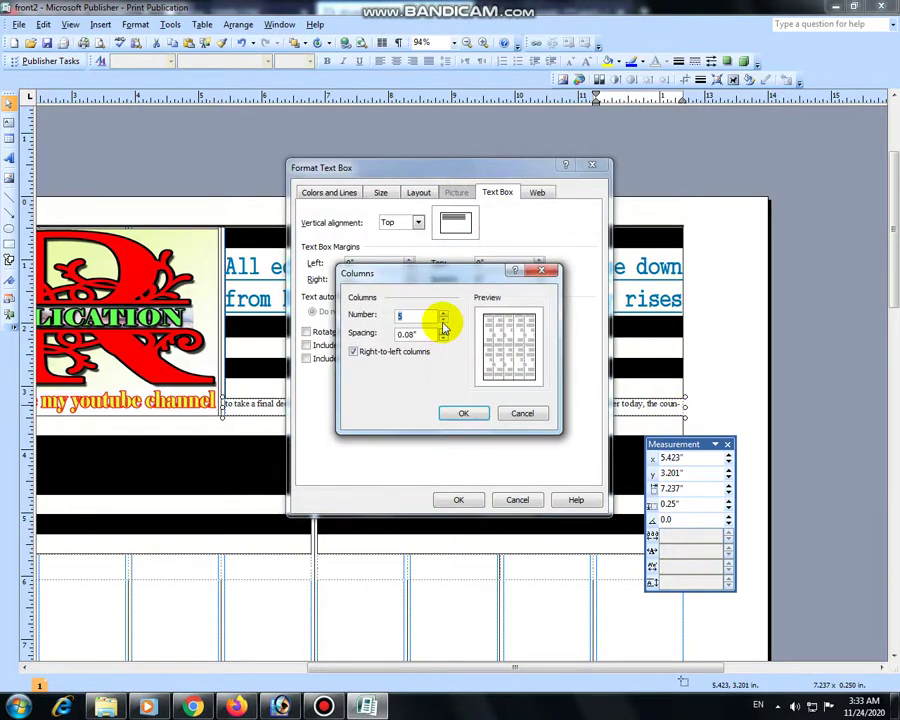
pyautogui.click(443, 325)
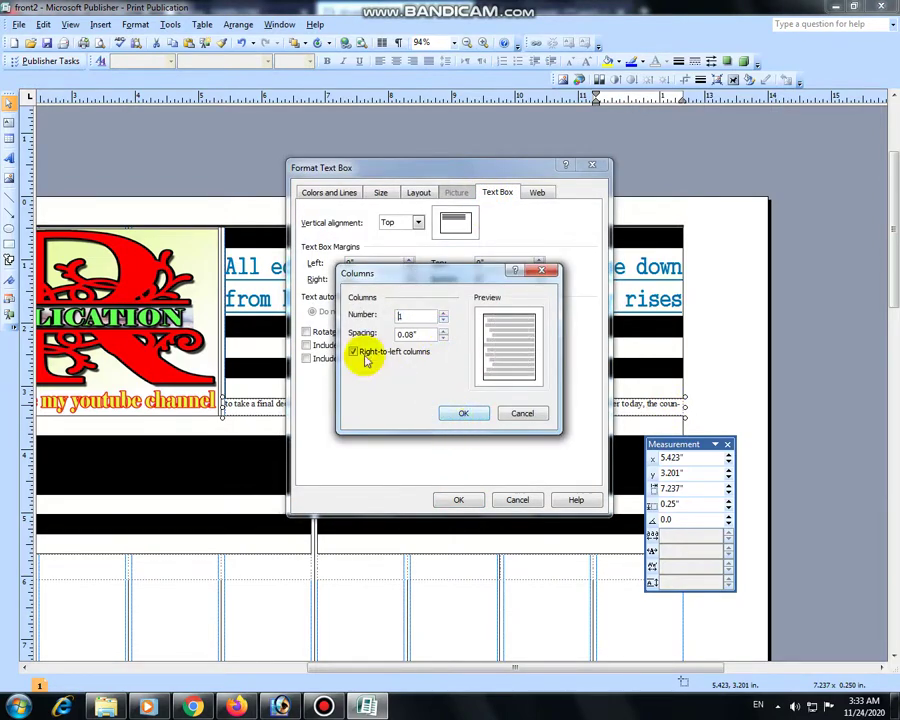
pyautogui.click(463, 413)
pyautogui.click(459, 499)
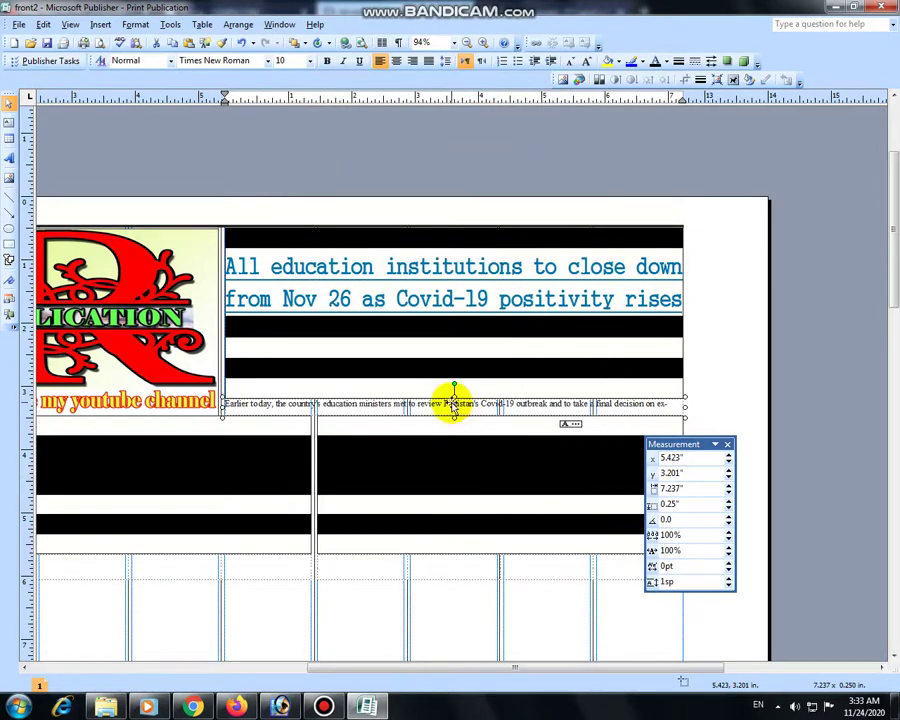
pyautogui.tripleClick(453, 408)
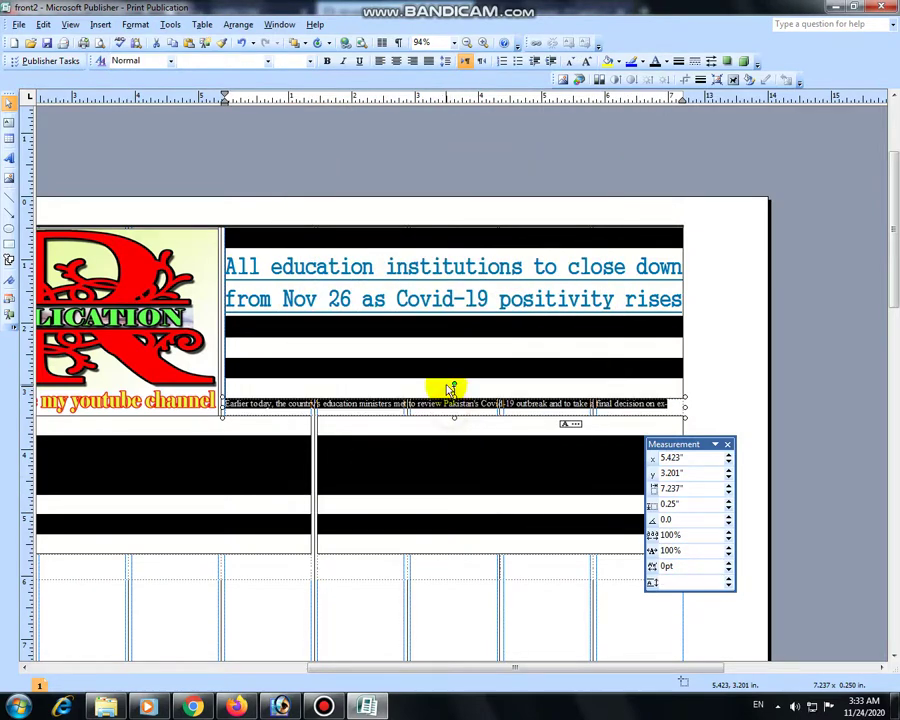
pyautogui.click(268, 62)
pyautogui.click(272, 74)
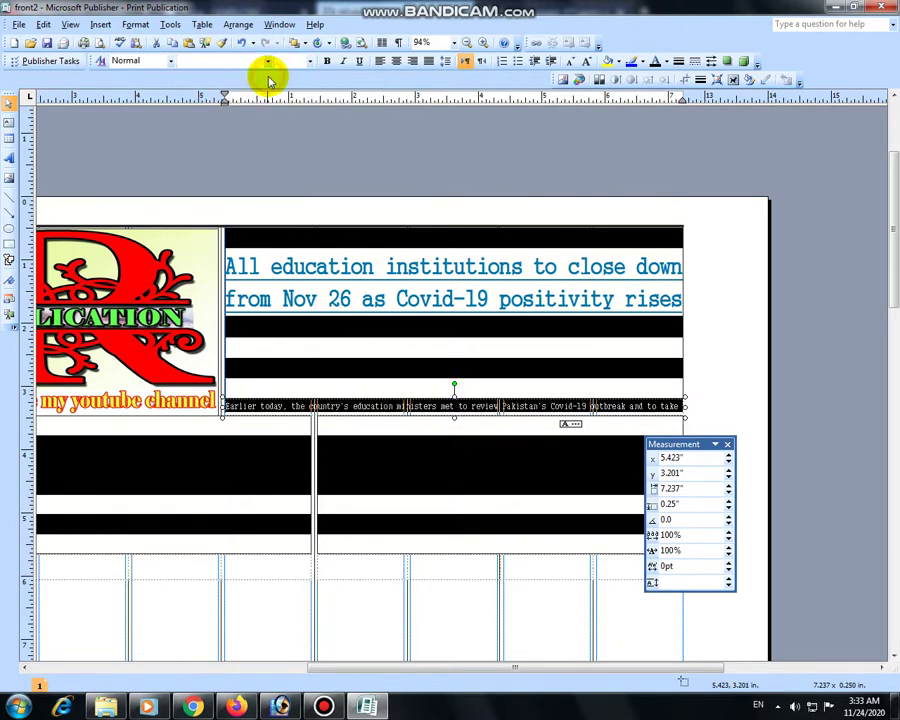
pyautogui.click(285, 62)
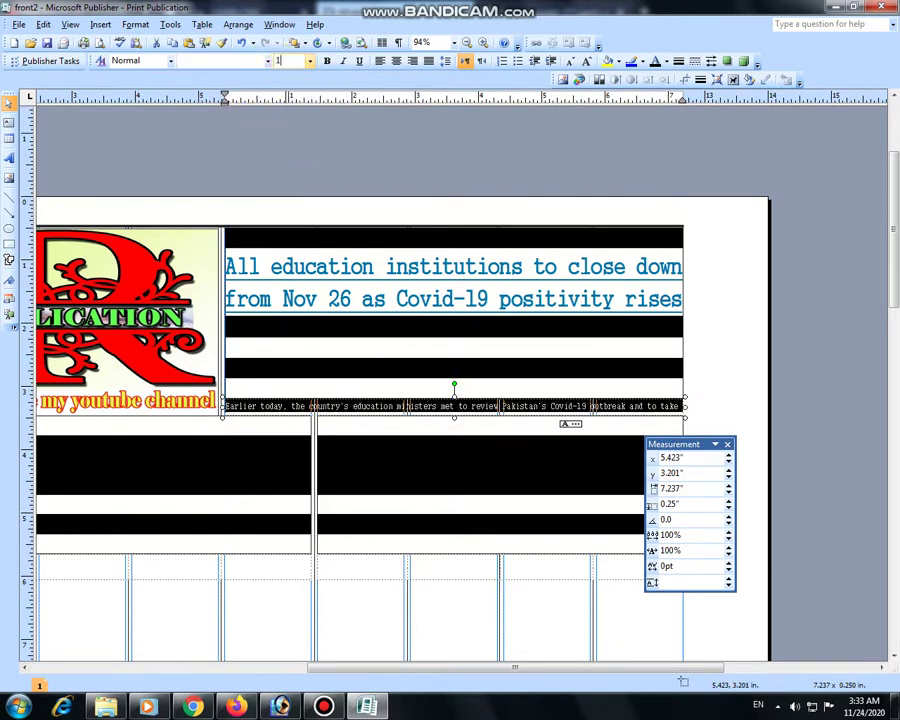
pyautogui.click(691, 583)
pyautogui.write('11')
pyautogui.press('Return')
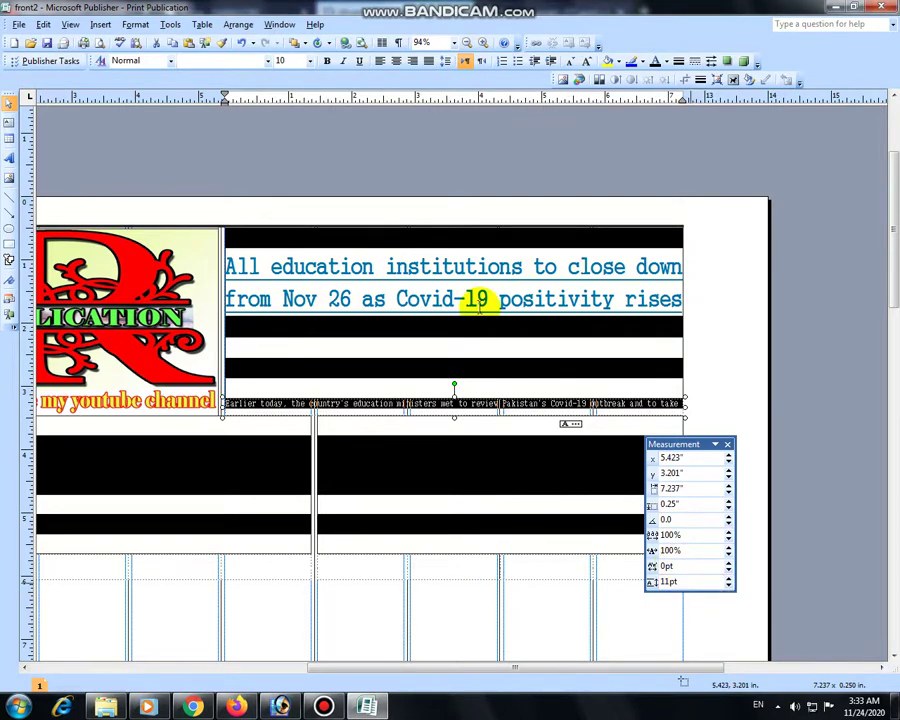
# - Remove the underline from the headline and fill its box yellow
pyautogui.click(464, 268)
pyautogui.hotkey('ctrl', 'a')
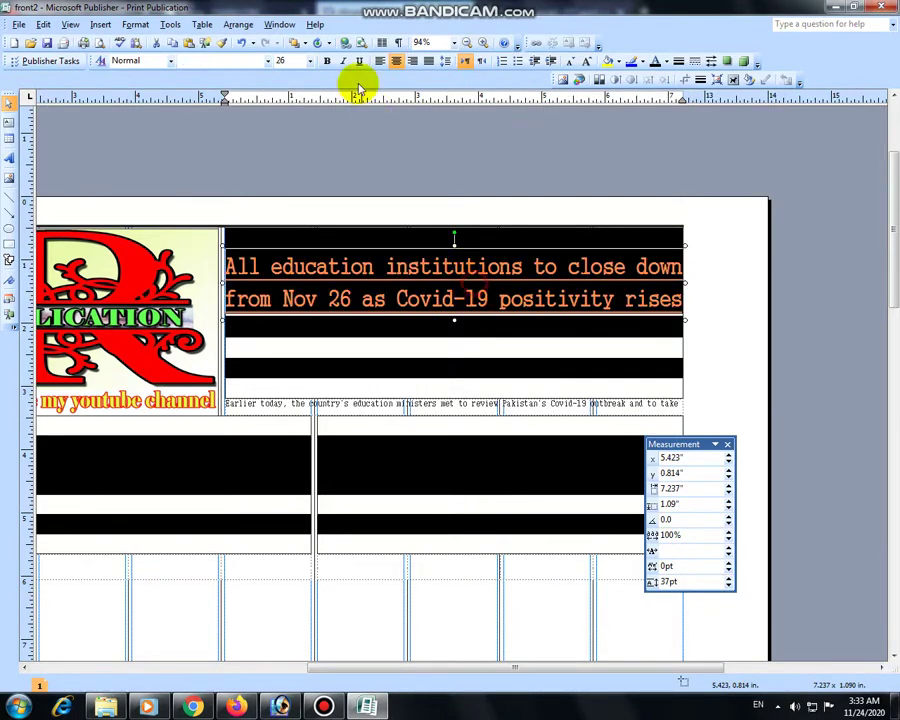
pyautogui.click(360, 61)
pyautogui.click(421, 268)
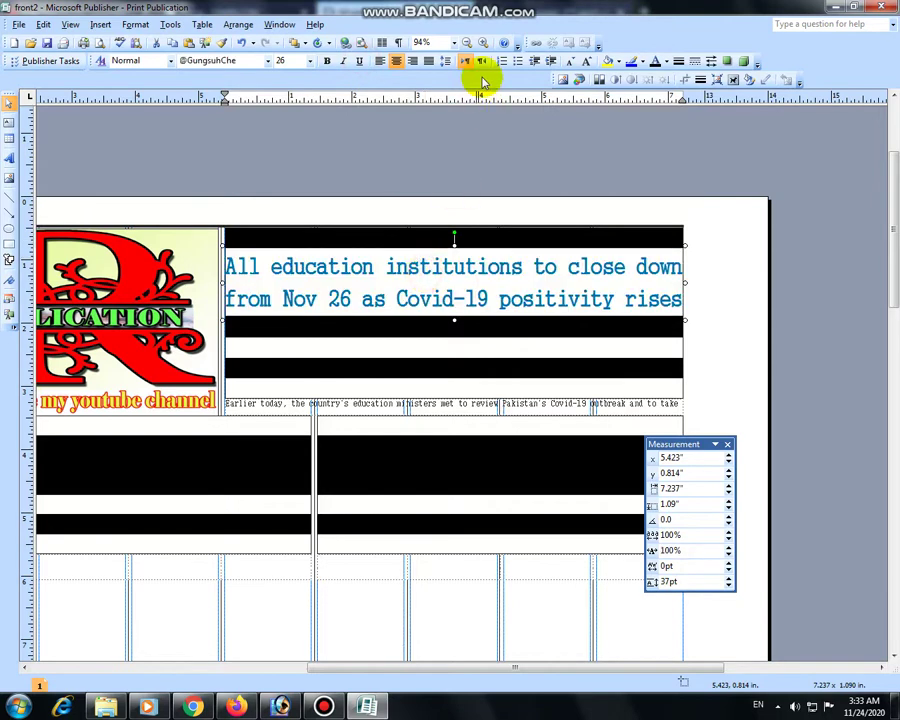
pyautogui.click(607, 62)
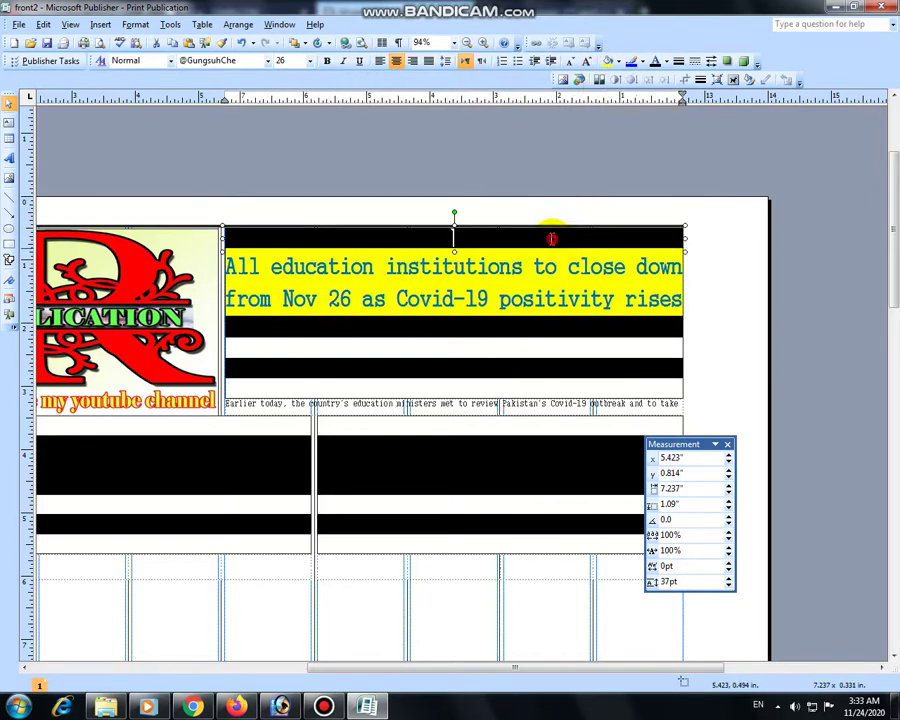
pyautogui.click(553, 244)
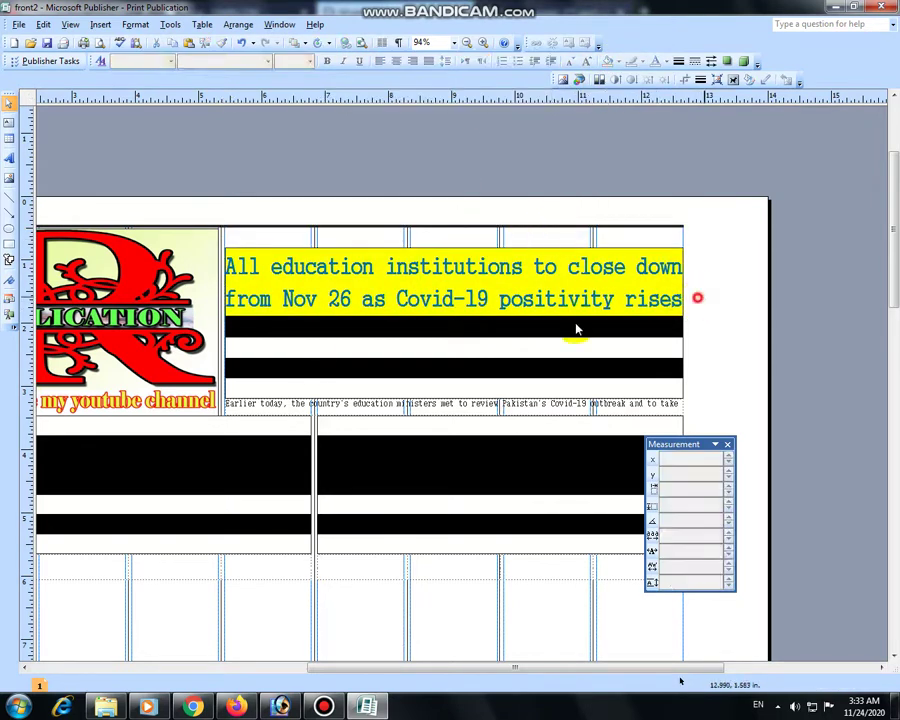
# - Delete the black-striped picture under the headline and nudge the headline box into place
pyautogui.click(216, 406)
pyautogui.press('Delete')
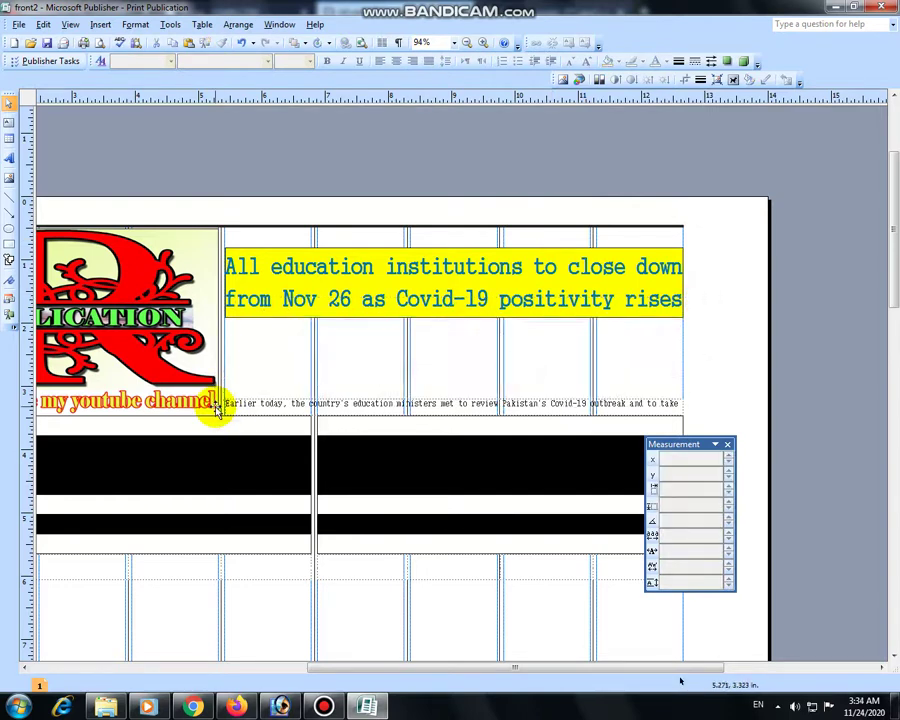
pyautogui.click(285, 318)
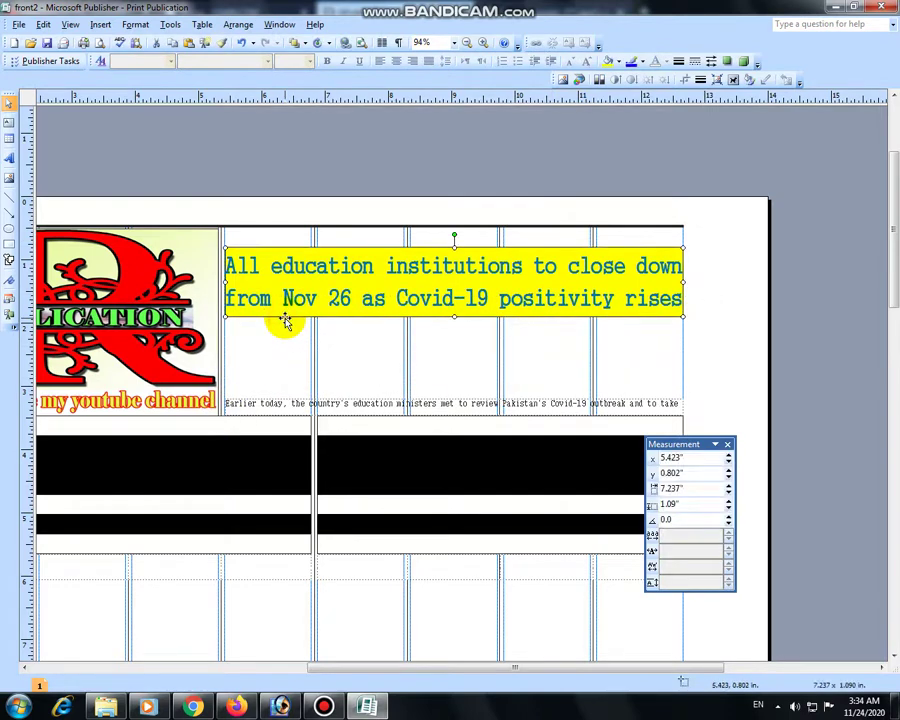
pyautogui.press('Up')
pyautogui.press('Up')
pyautogui.press('Up')
pyautogui.press('Up')
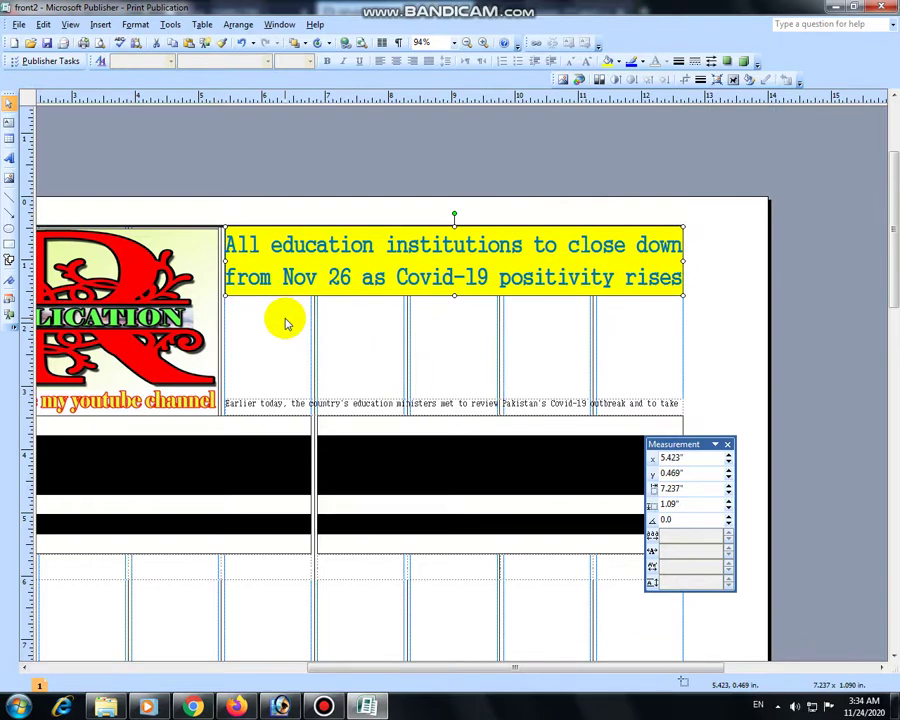
pyautogui.press('Down')
pyautogui.press('Down')
# - Resize the article box and join its two paragraphs after 'students.' into one
pyautogui.click(385, 404)
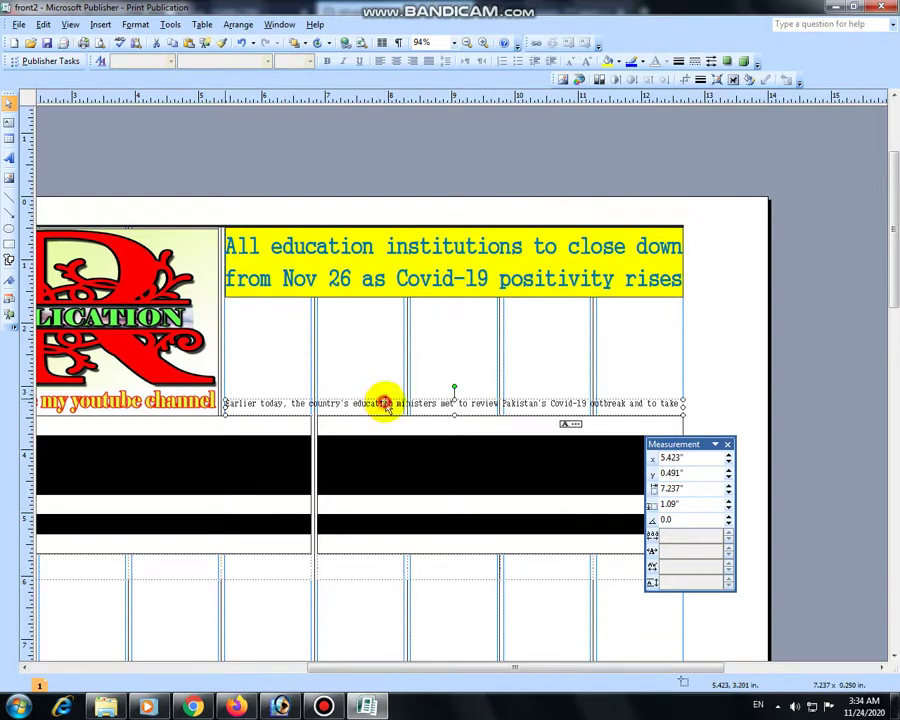
pyautogui.moveTo(454, 399); pyautogui.dragTo(456, 312)
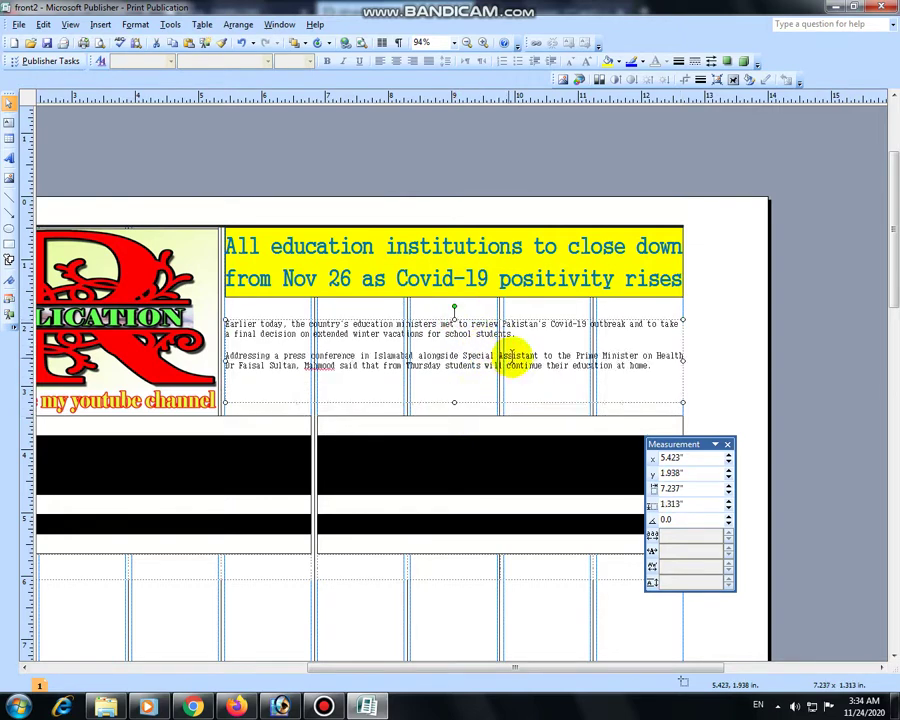
pyautogui.click(518, 334)
pyautogui.press('Delete')
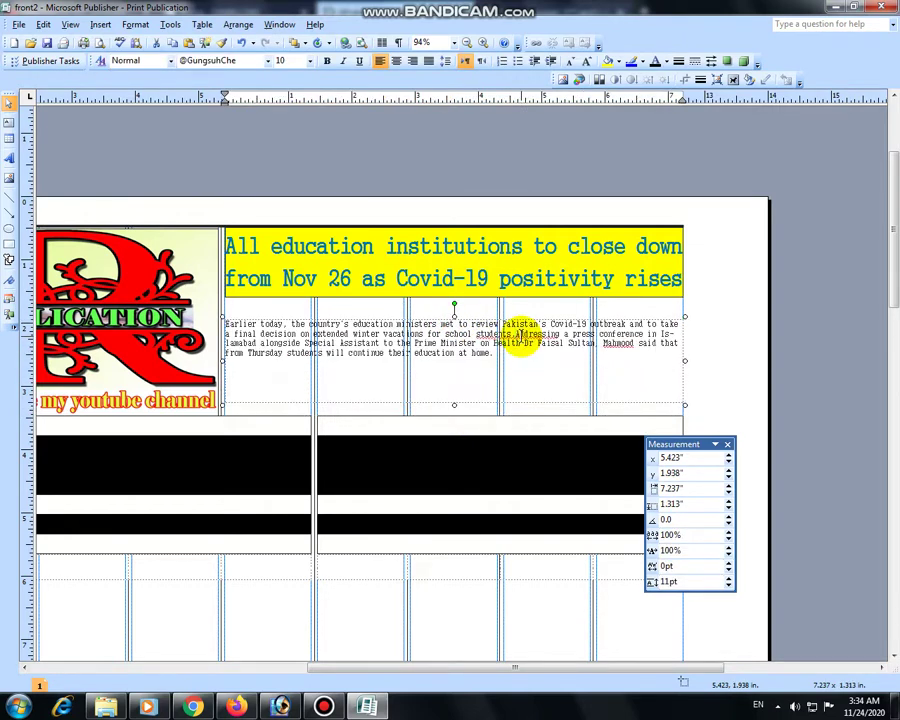
pyautogui.hotkey('ctrl', 'a')
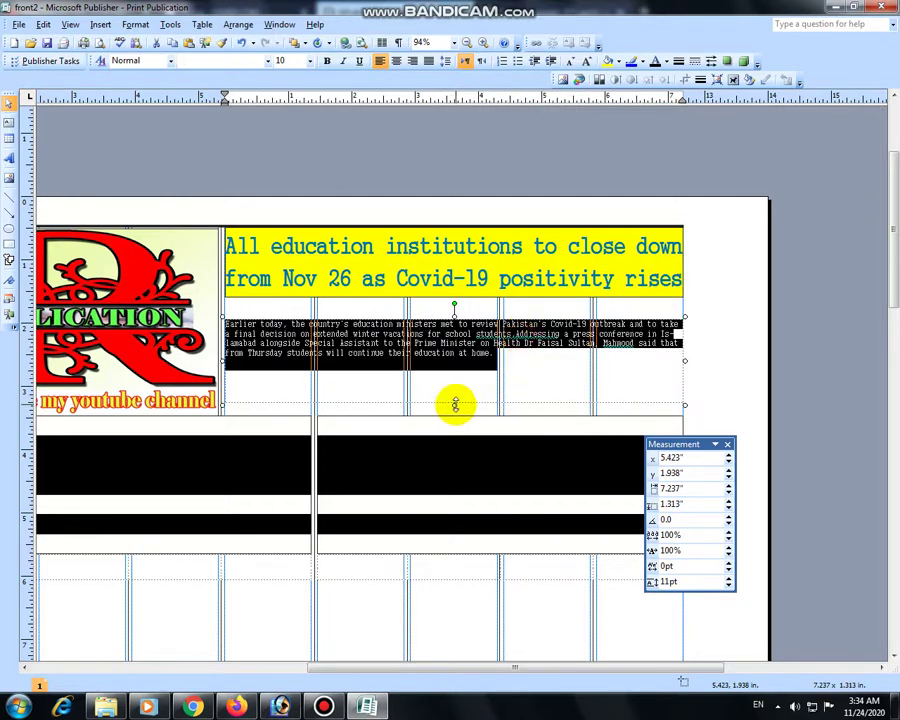
pyautogui.moveTo(455, 404); pyautogui.dragTo(494, 369)
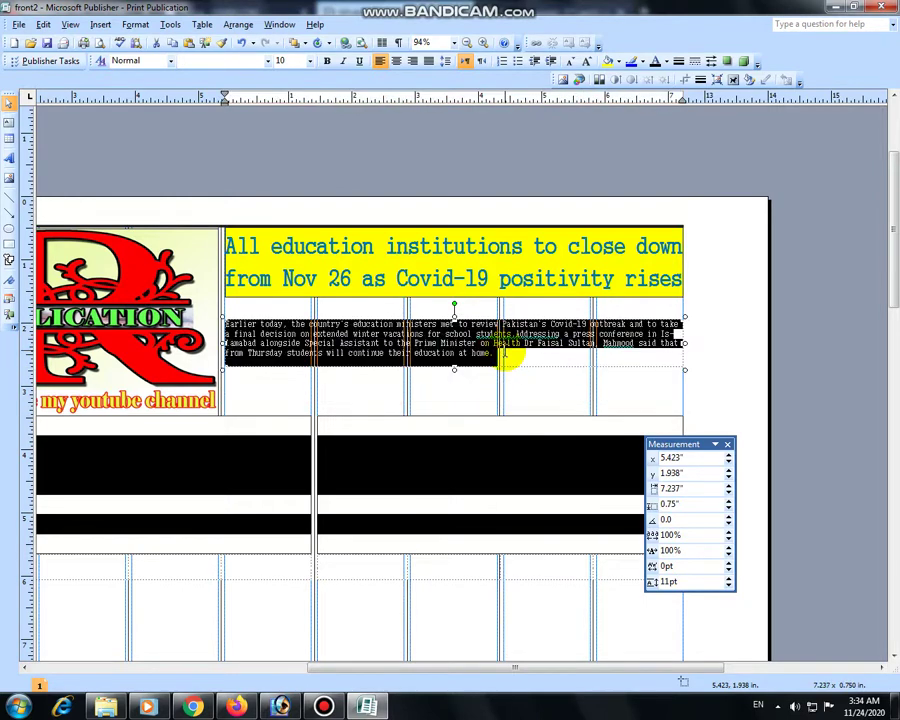
# - Fill the article box light cyan, trim its height, and nudge it up under the headline
pyautogui.click(617, 62)
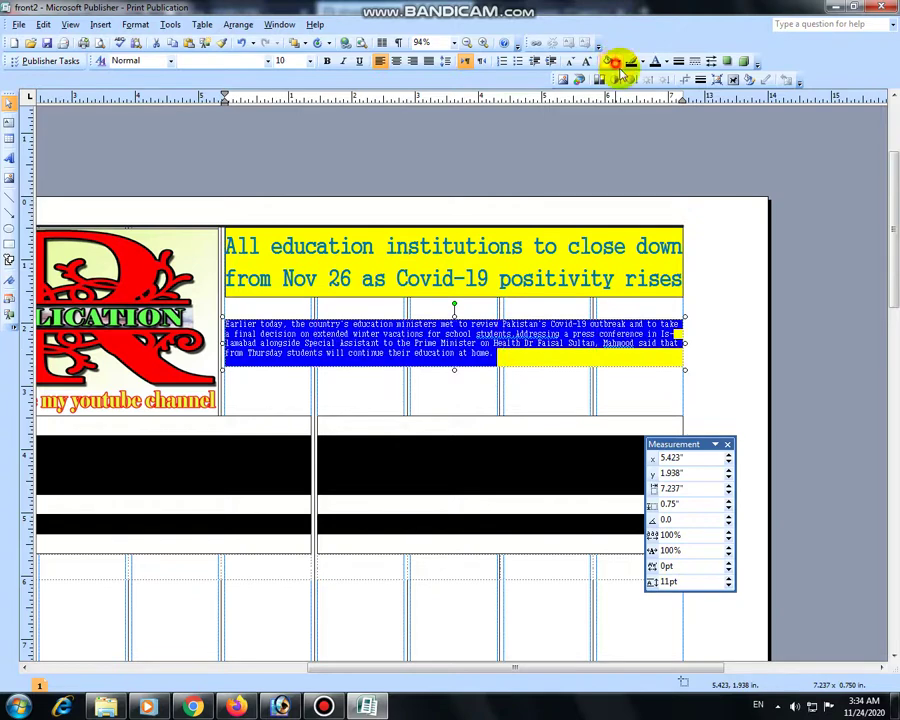
pyautogui.click(620, 62)
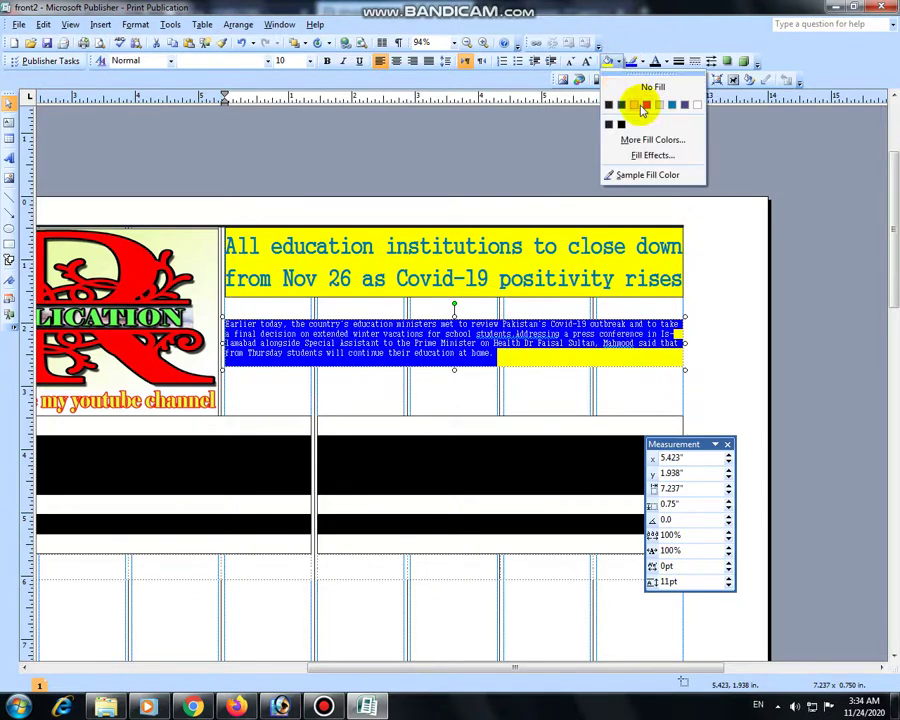
pyautogui.click(652, 139)
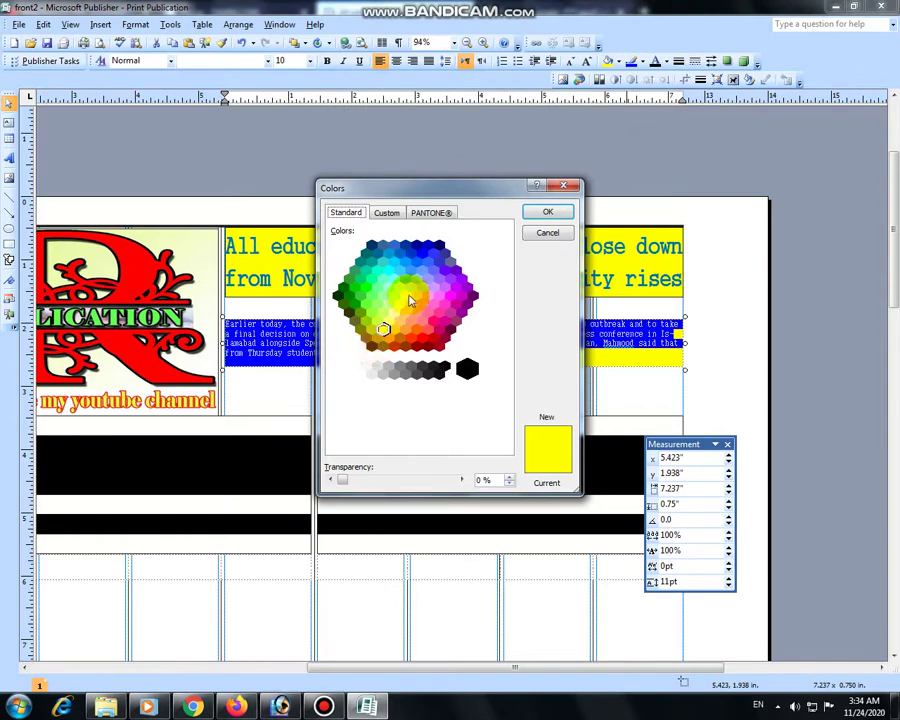
pyautogui.click(400, 287)
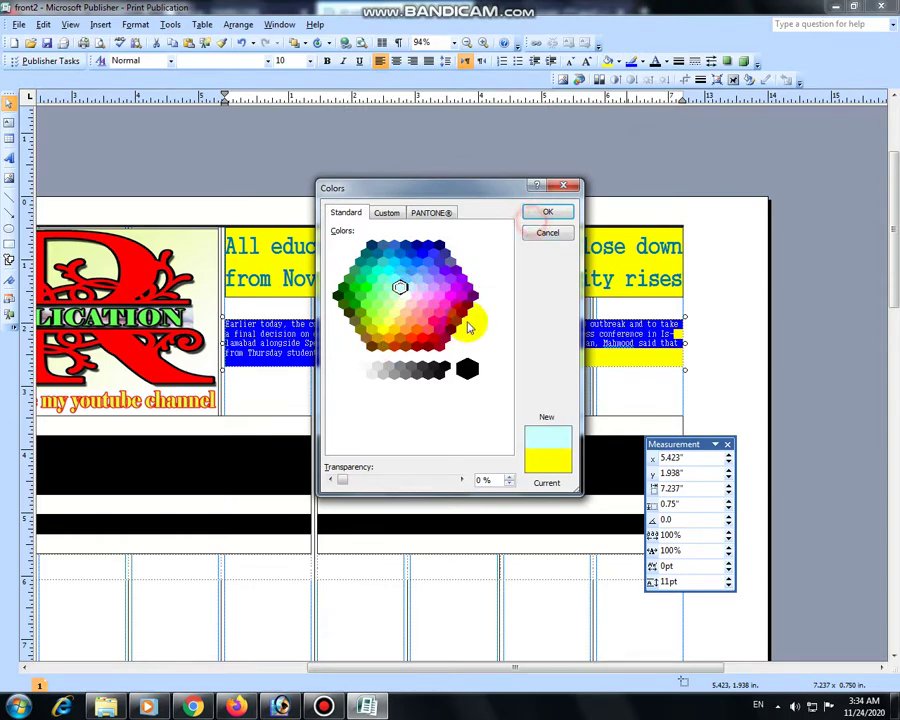
pyautogui.click(532, 216)
pyautogui.click(458, 370)
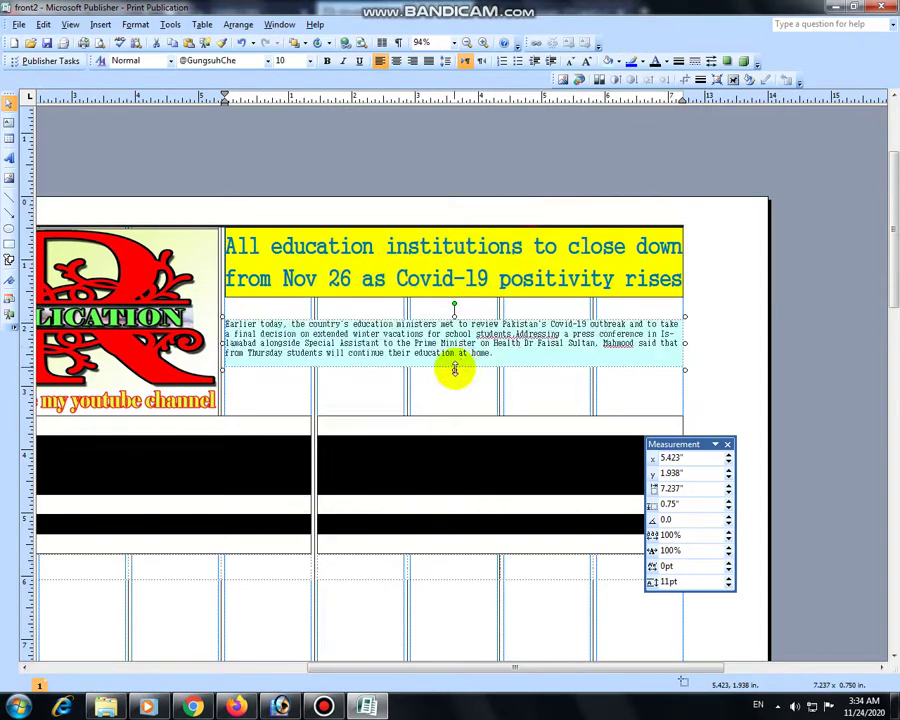
pyautogui.moveTo(454, 370); pyautogui.dragTo(465, 365)
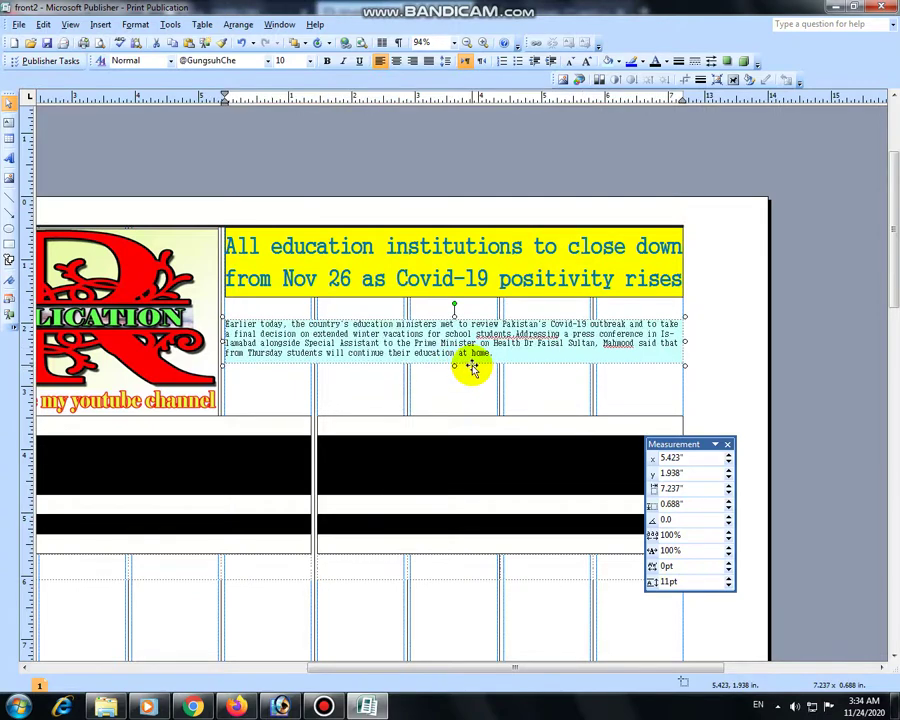
pyautogui.press('Up')
pyautogui.press('Up')
pyautogui.press('Up')
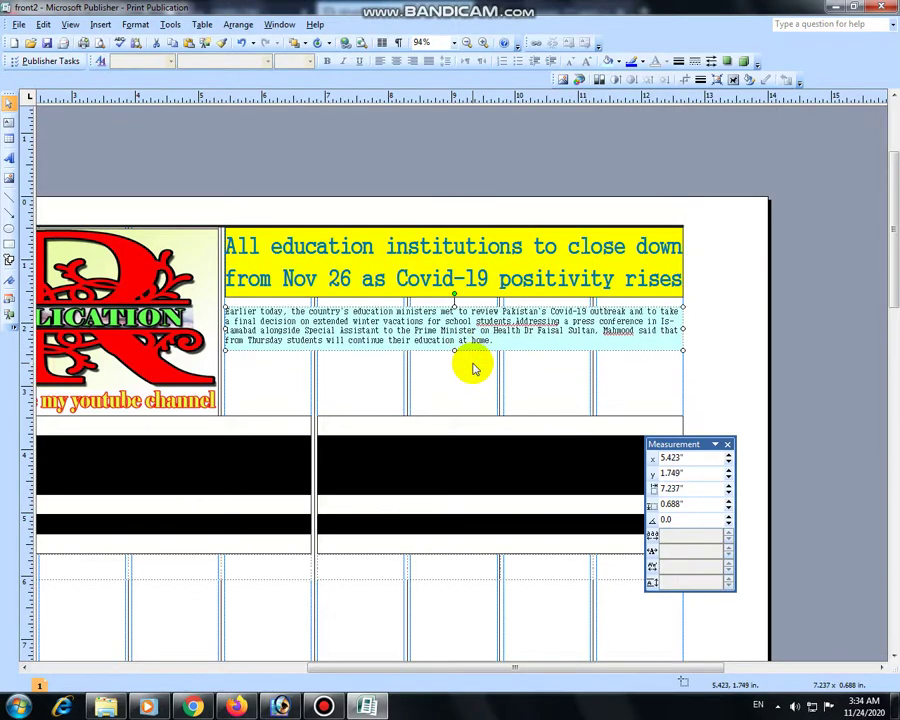
pyautogui.press('Up')
pyautogui.press('Up')
pyautogui.press('Up')
pyautogui.press('Up')
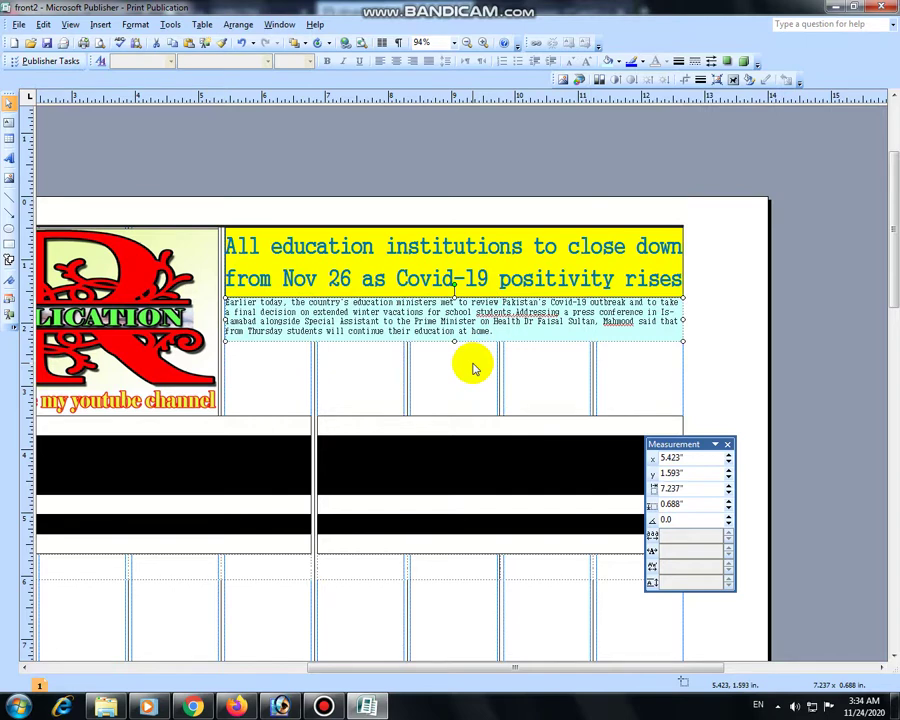
pyautogui.scroll(2, 474, 368)
pyautogui.click(467, 366)
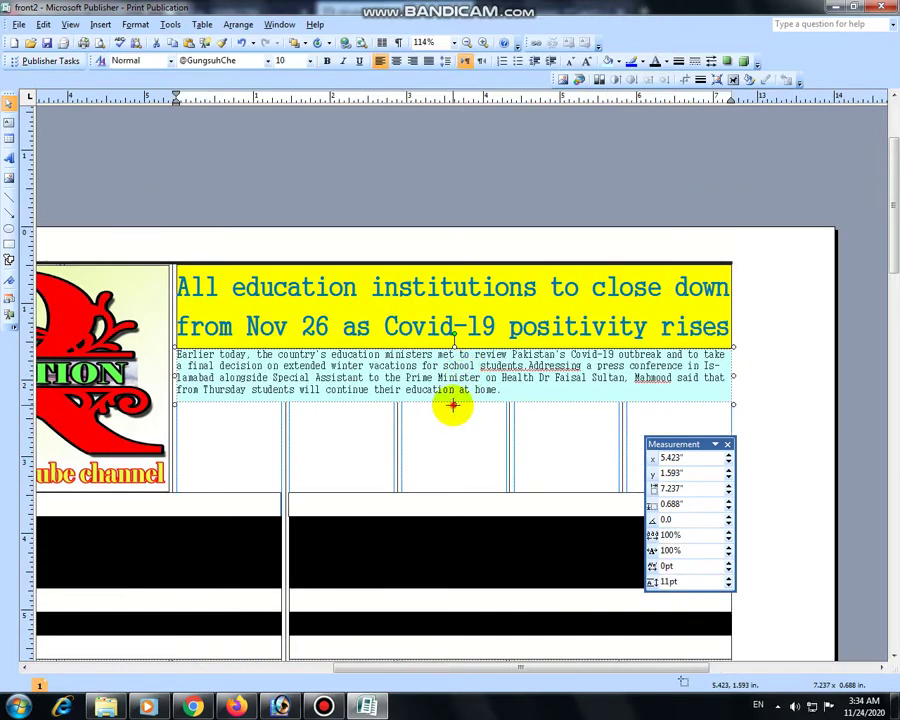
# - Move the right black box down and delete the left black-bar frame
pyautogui.click(384, 326)
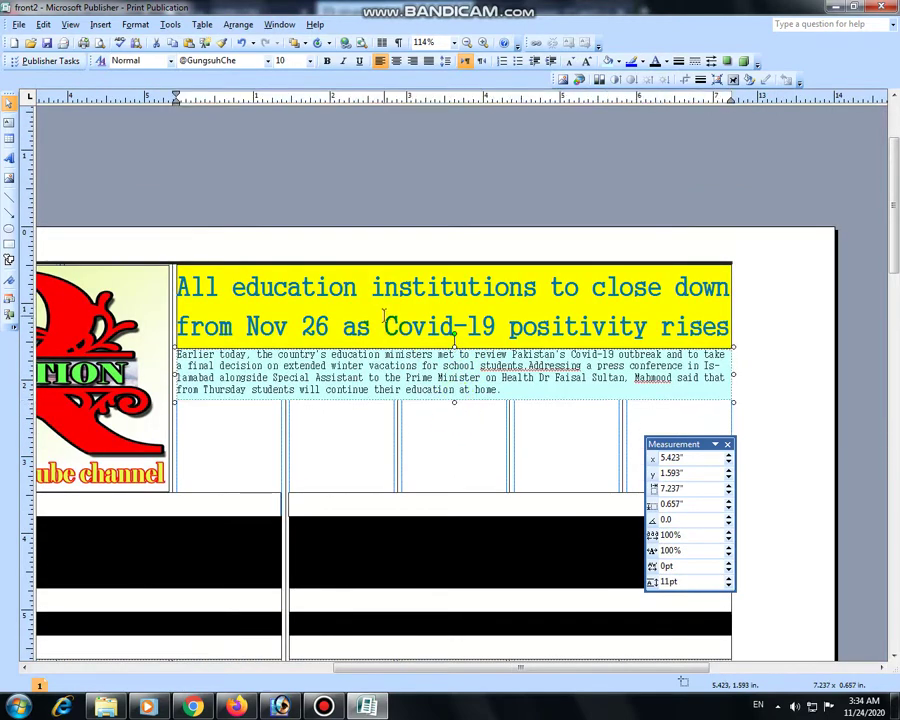
pyautogui.click(380, 390)
pyautogui.scroll(-2, 390, 470)
pyautogui.scroll(-2, 416, 464)
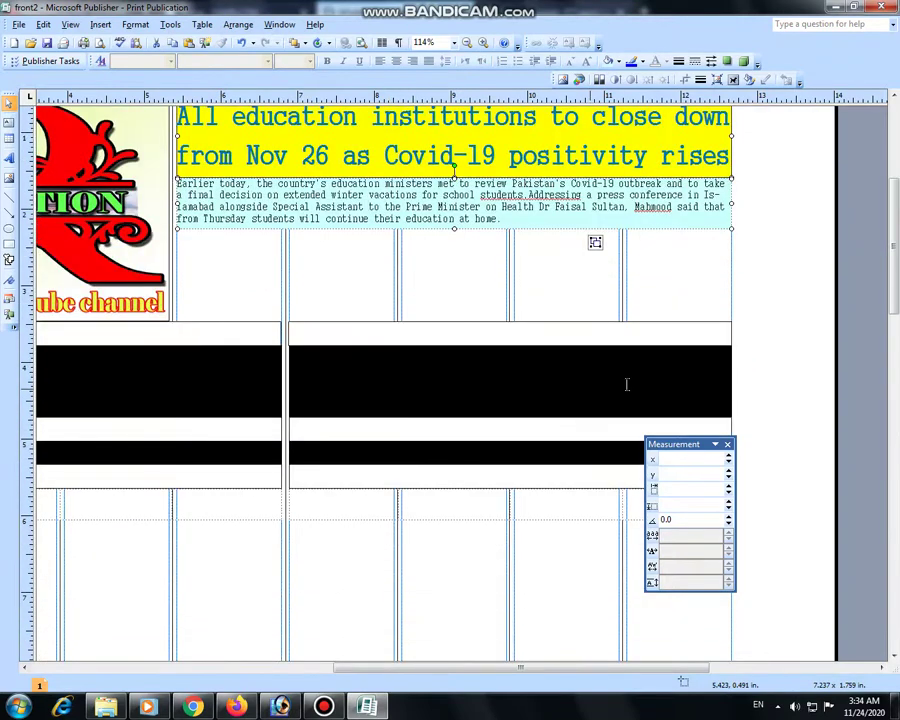
pyautogui.scroll(-2, 627, 384)
pyautogui.moveTo(763, 199); pyautogui.dragTo(283, 478)
pyautogui.moveTo(366, 324); pyautogui.dragTo(364, 575)
pyautogui.scroll(2, 322, 415)
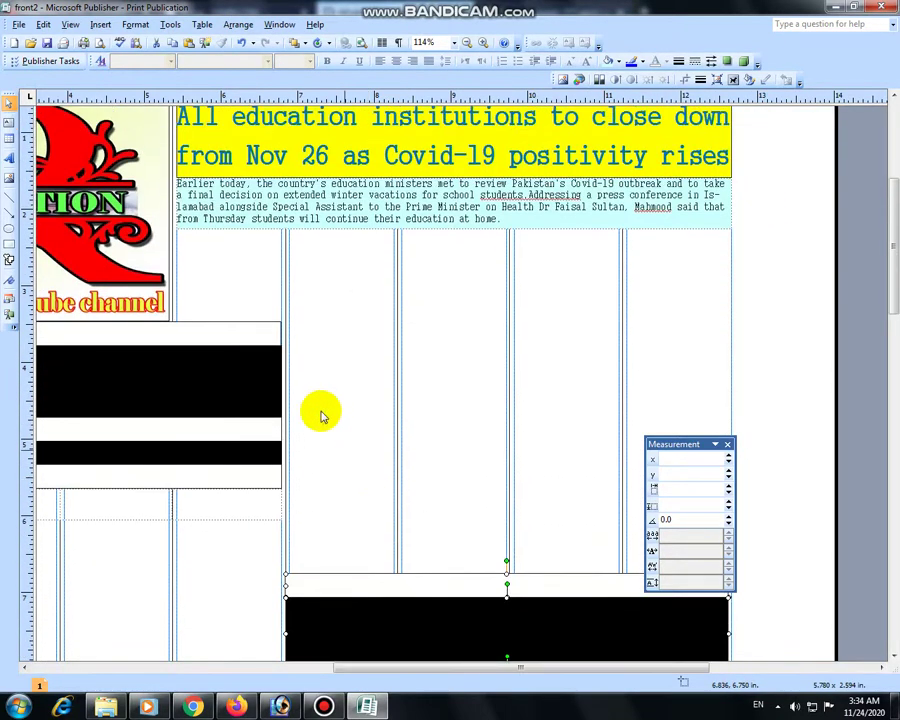
pyautogui.moveTo(279, 502); pyautogui.dragTo(258, 334)
pyautogui.press('Delete')
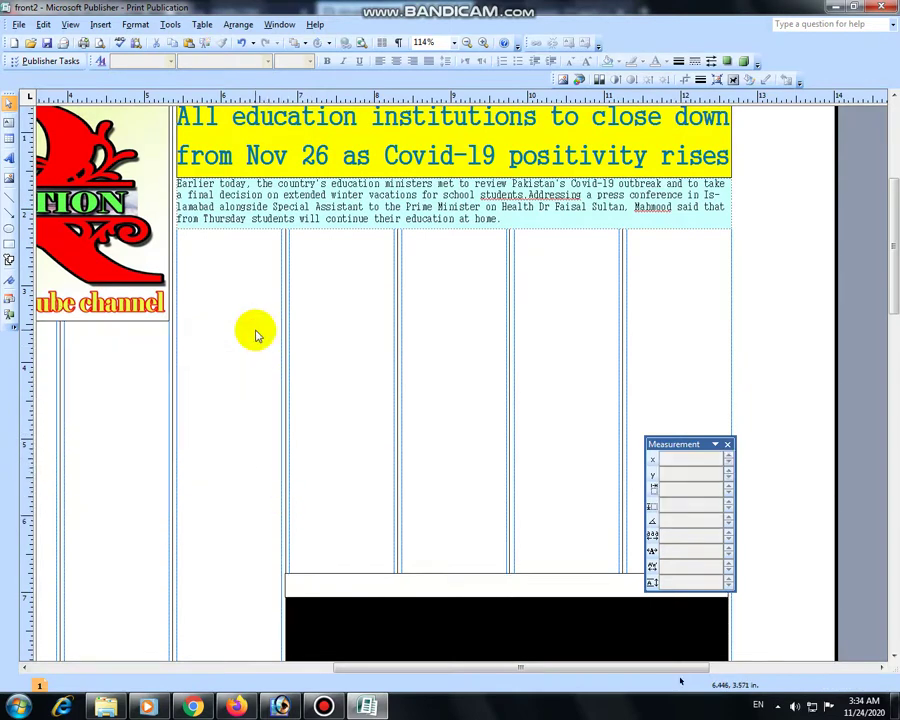
# - Make the whole article paragraph bold
pyautogui.scroll(3, 300, 360)
pyautogui.tripleClick(340, 358)
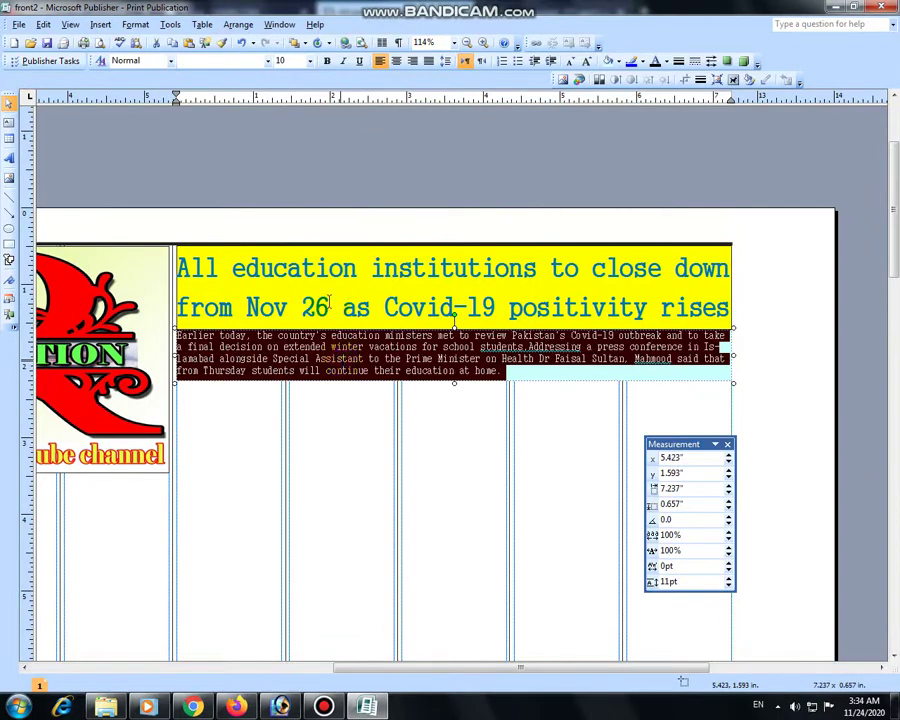
pyautogui.click(327, 62)
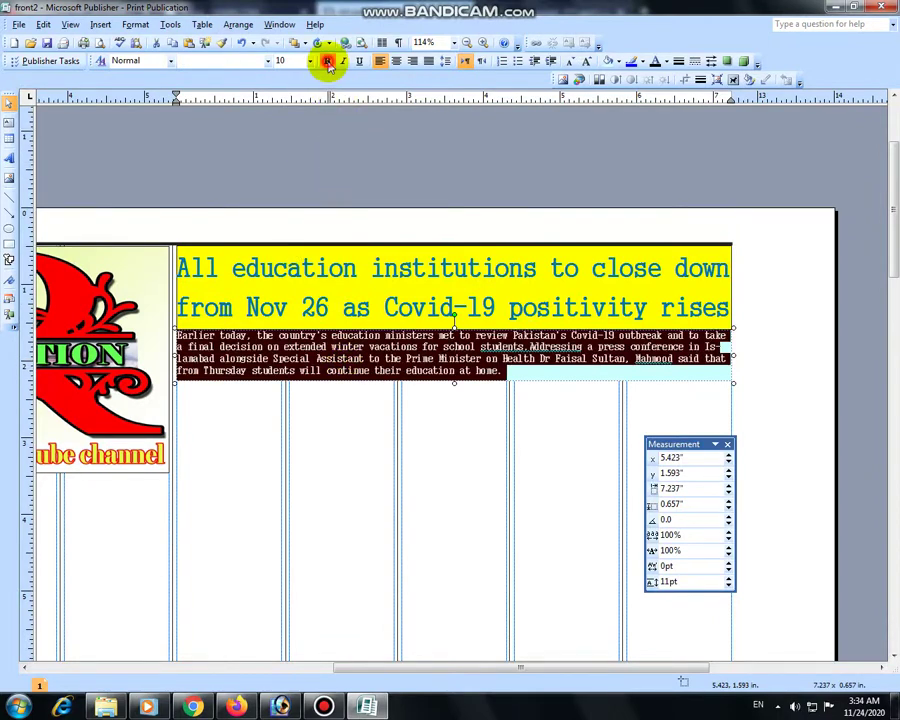
pyautogui.click(655, 61)
# - Check the headline text around 'Nov', then select the headline and article boxes together
pyautogui.click(542, 357)
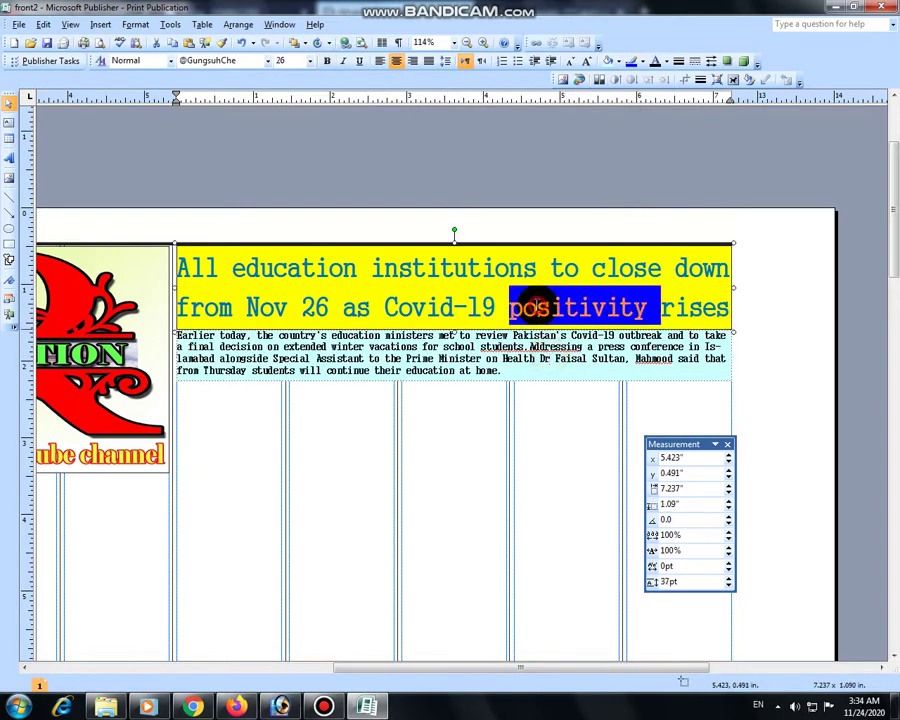
pyautogui.tripleClick(548, 262)
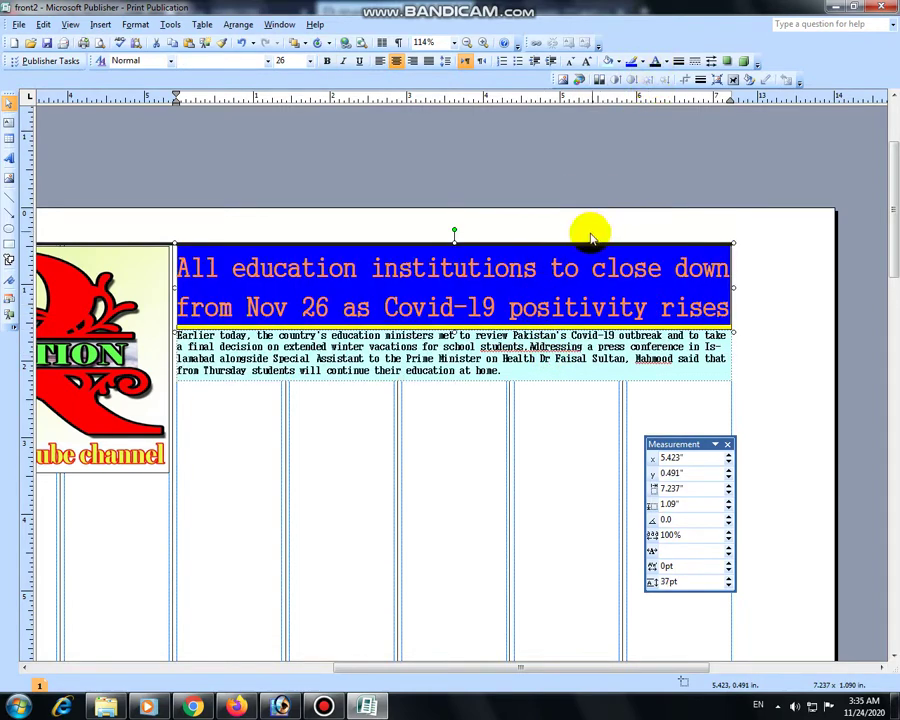
pyautogui.click(573, 278)
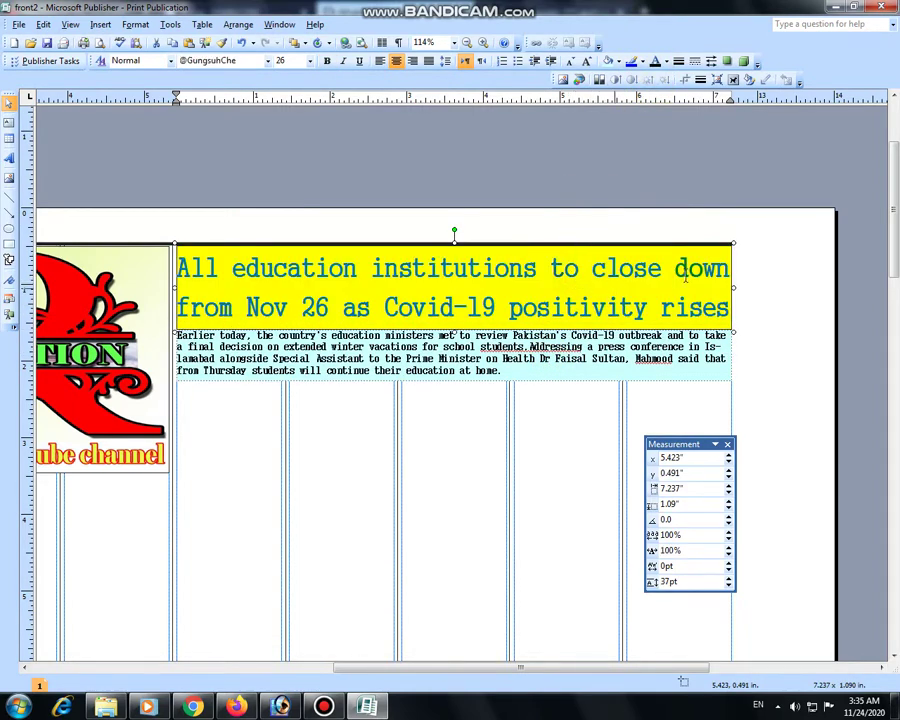
pyautogui.click(248, 306)
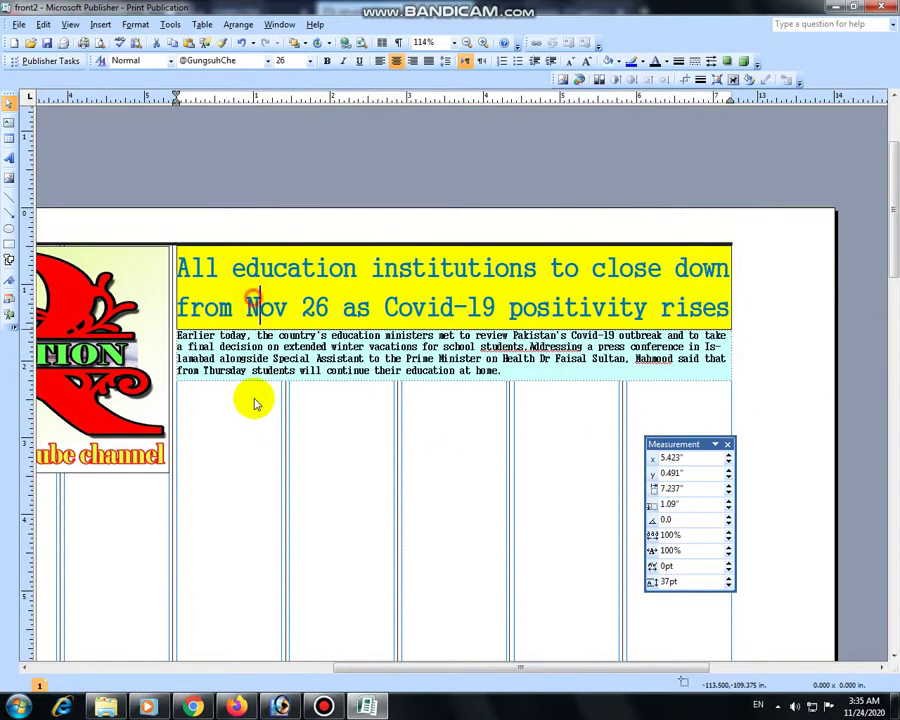
pyautogui.click(260, 309)
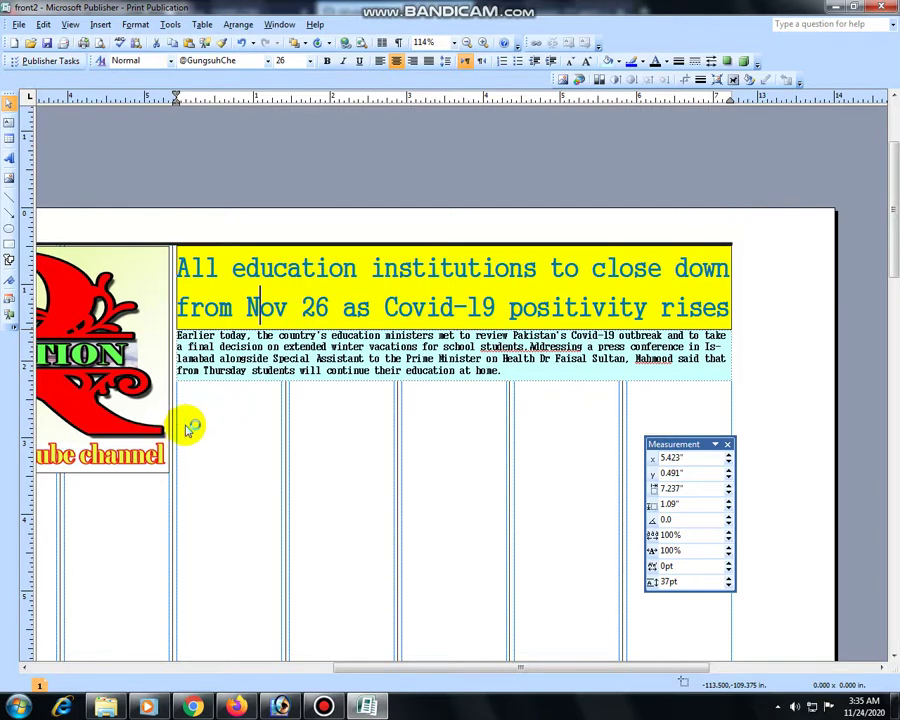
pyautogui.click(426, 440)
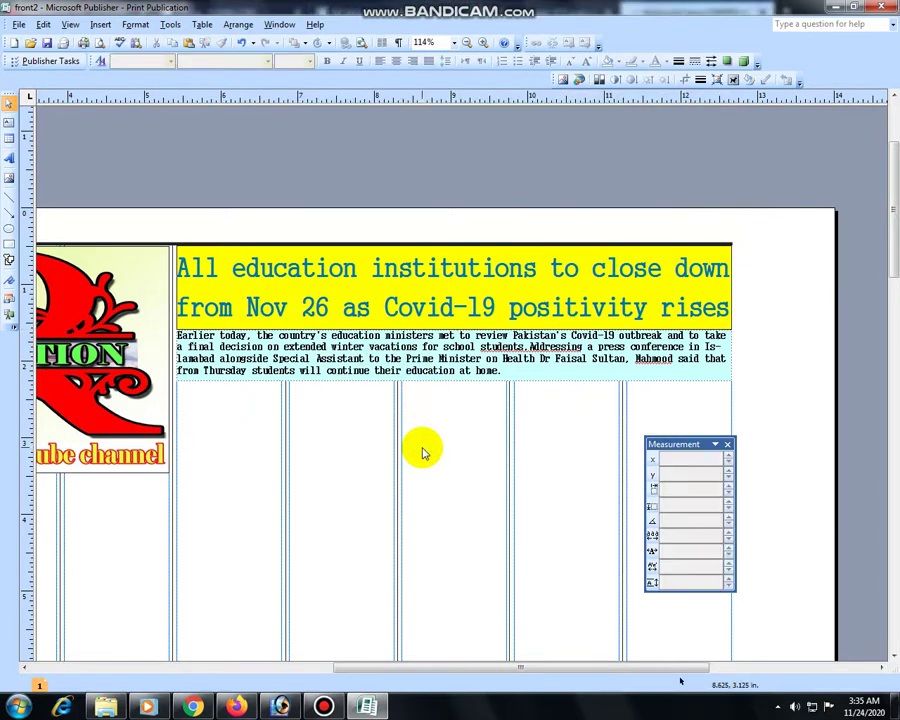
pyautogui.moveTo(770, 218)
pyautogui.mouseDown()
pyautogui.moveTo(199, 390)
pyautogui.moveTo(256, 468)
pyautogui.mouseUp()
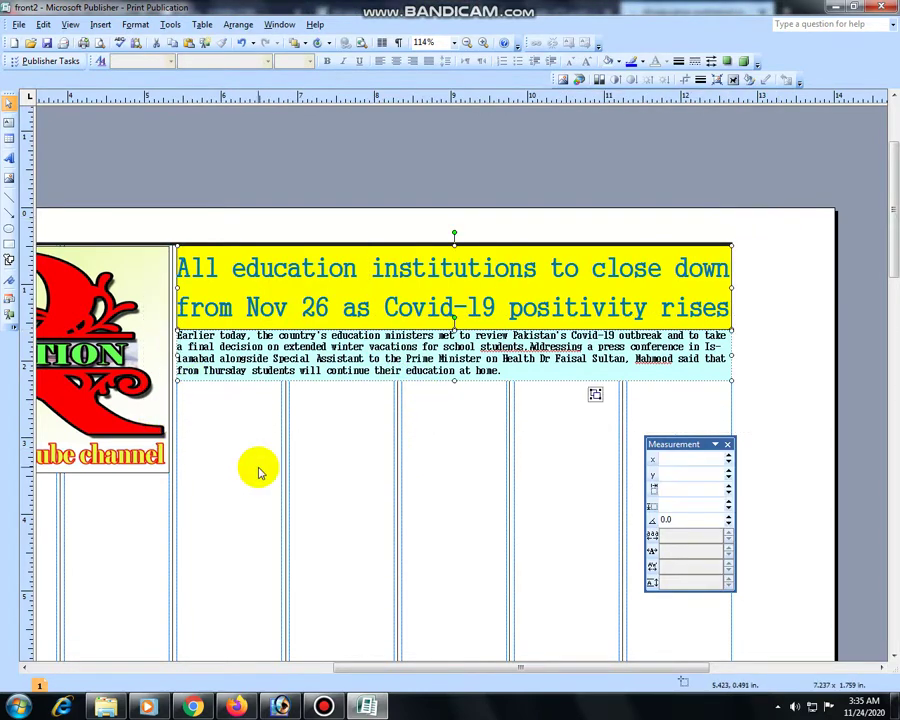
# - Duplicate the headline-and-article block just beneath the original, then bring up Firefox
pyautogui.moveTo(330, 505); pyautogui.dragTo(390, 524)
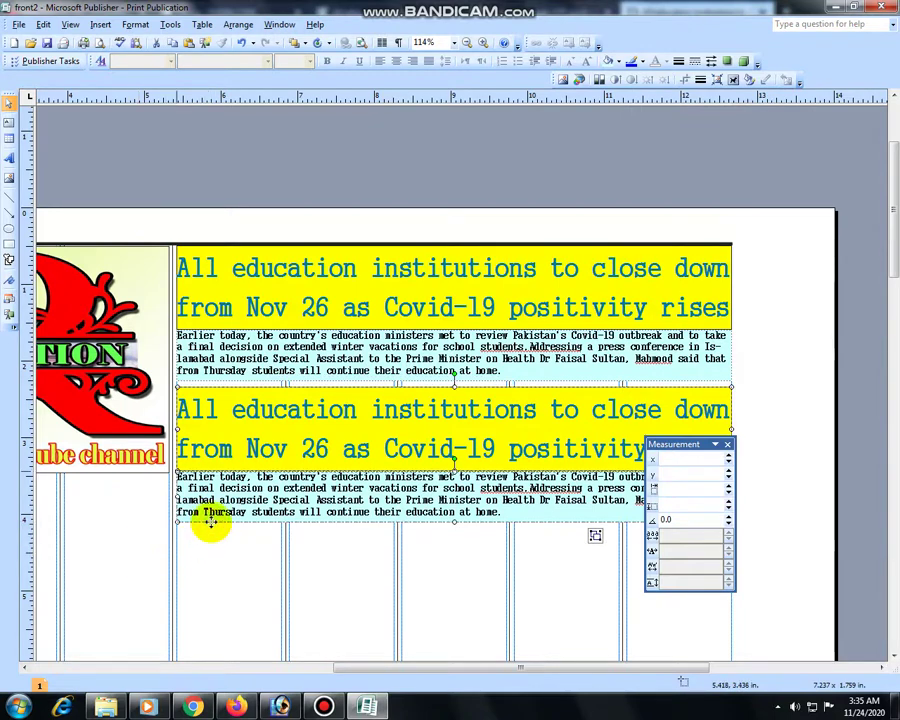
pyautogui.moveTo(213, 518); pyautogui.dragTo(213, 509)
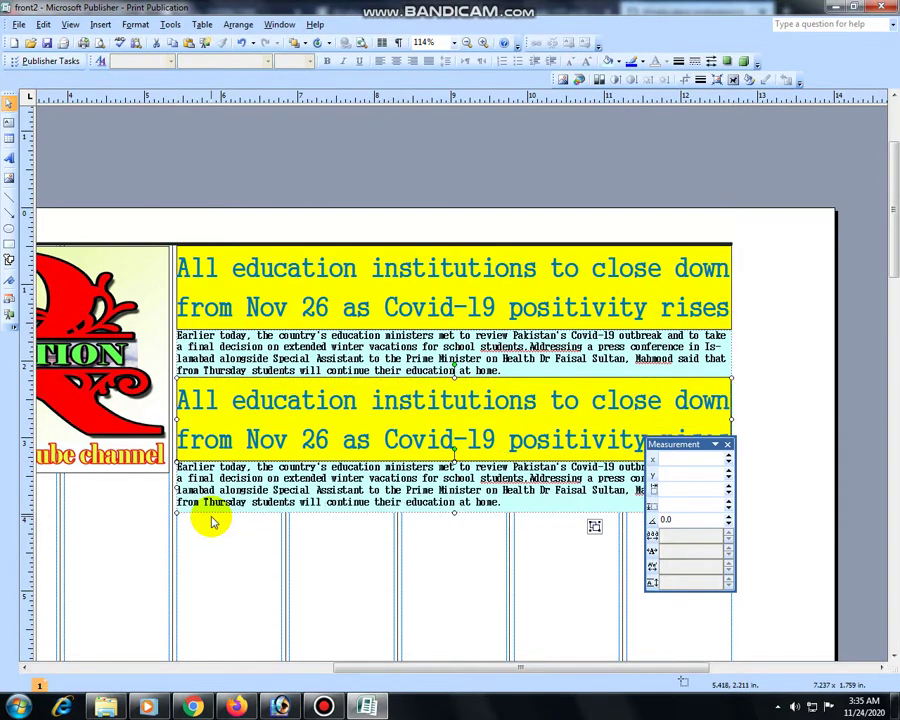
pyautogui.click(238, 709)
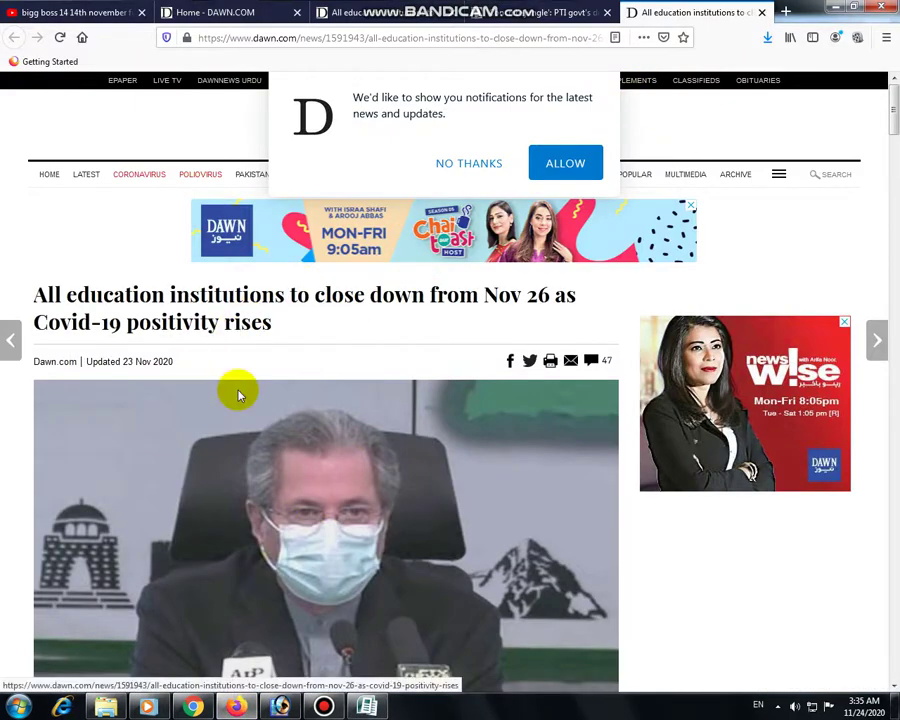
# - Close the school-closure article tab and select the 'Concrete jungle' headline on Dawn
pyautogui.click(762, 14)
pyautogui.click(353, 364)
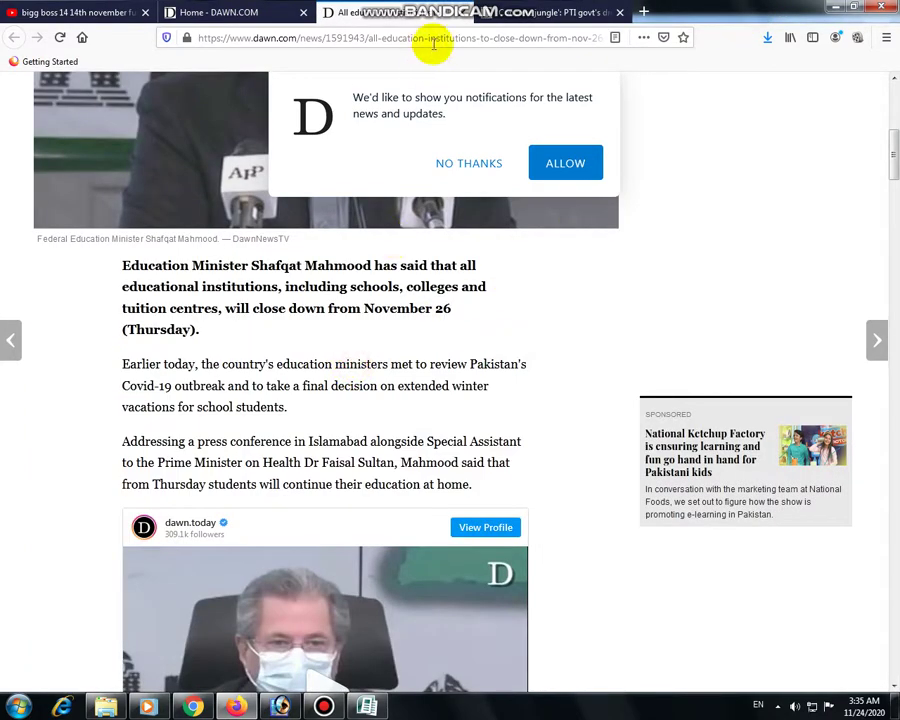
pyautogui.click(470, 13)
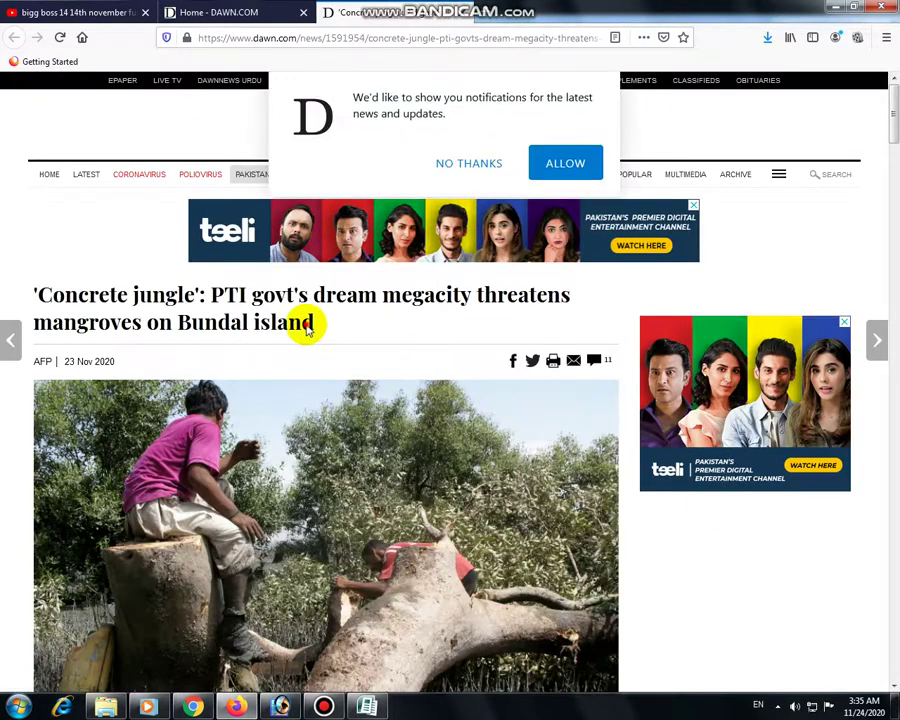
pyautogui.moveTo(316, 322); pyautogui.dragTo(36, 300)
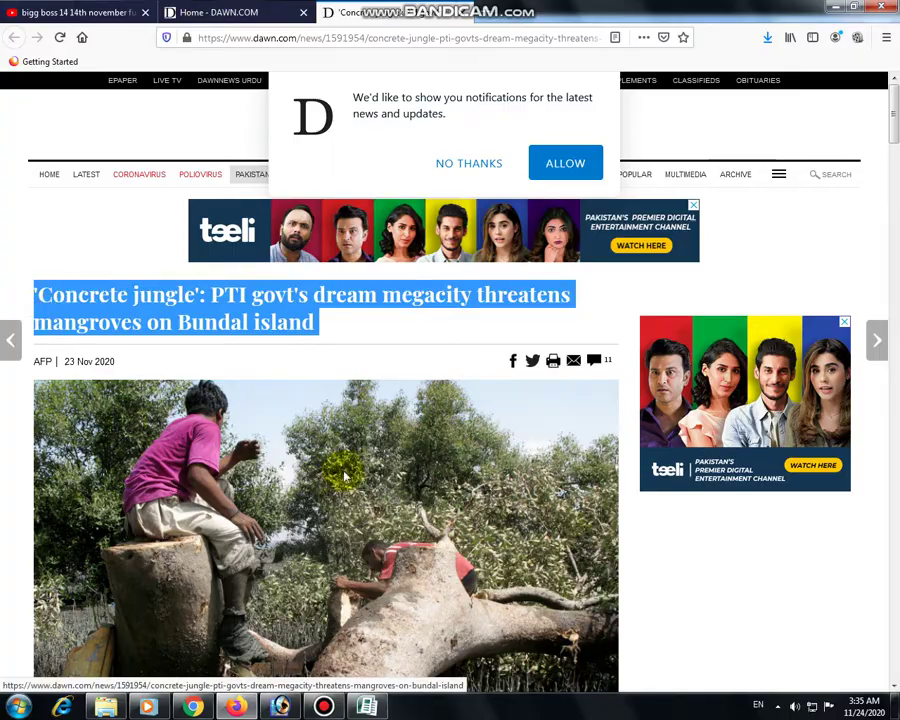
# - Paste the 'Concrete jungle': PTI govt's dream megacity headline over the second yellow headline
pyautogui.click(367, 707)
pyautogui.click(399, 428)
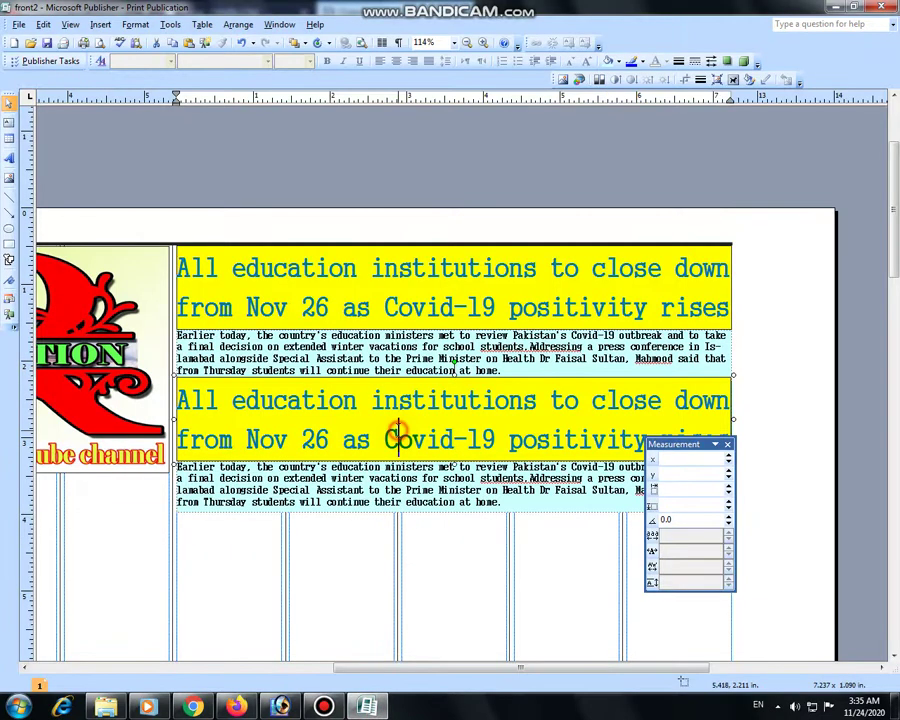
pyautogui.hotkey('ctrl', 'a')
pyautogui.write("'Concrete jungle': PTI govt's dream megacity threatens mangroves on Bundal island")
pyautogui.hotkey('ctrl', 'a')
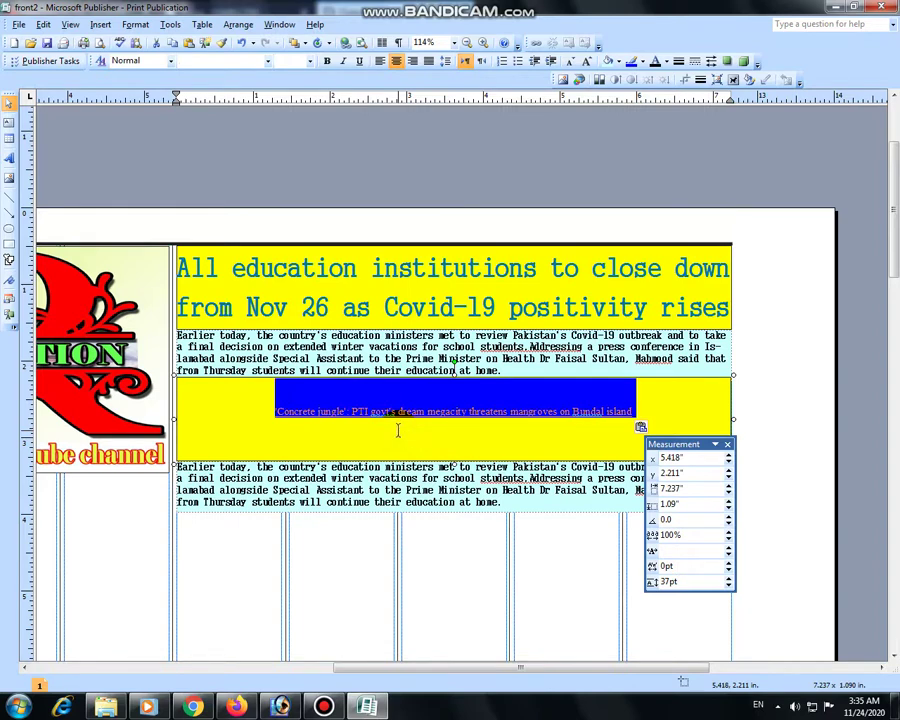
pyautogui.click(382, 306)
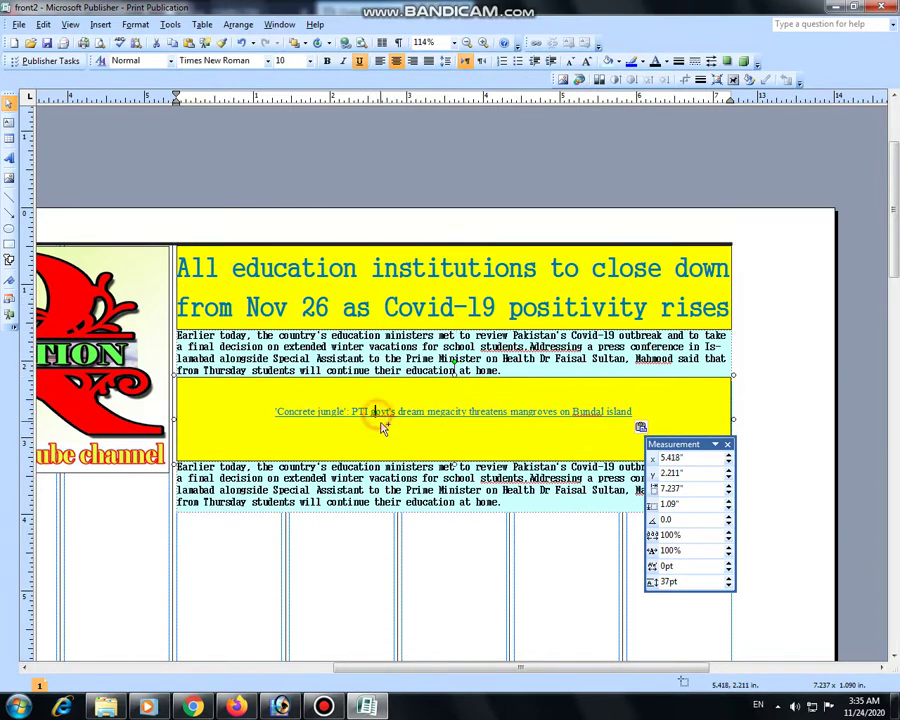
pyautogui.hotkey('ctrl', 'a')
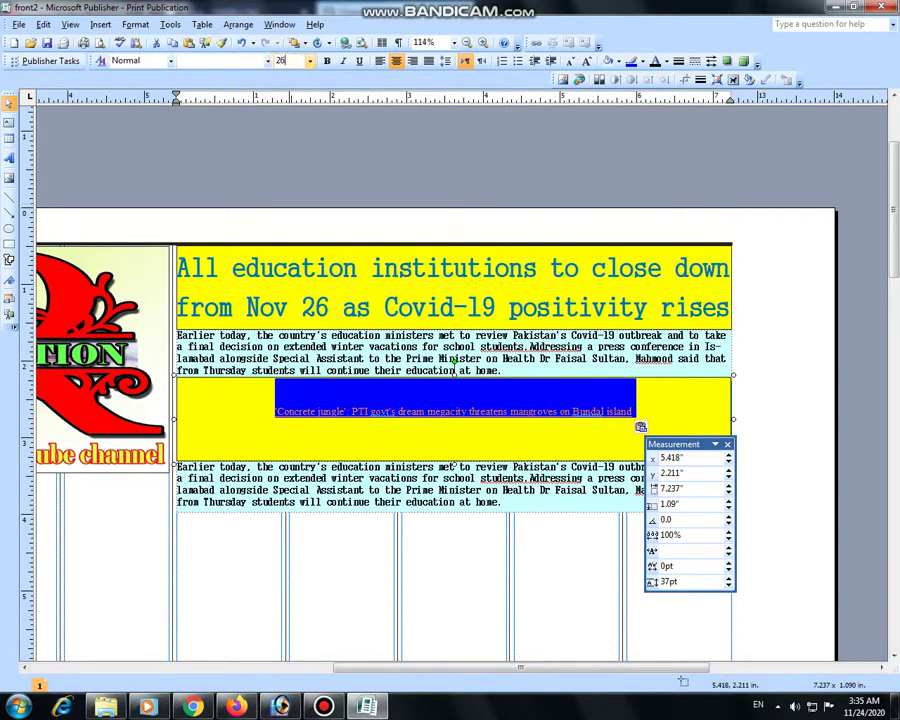
# - Set the 'Concrete jungle' headline to 26 pt Algerian
pyautogui.press('Return')
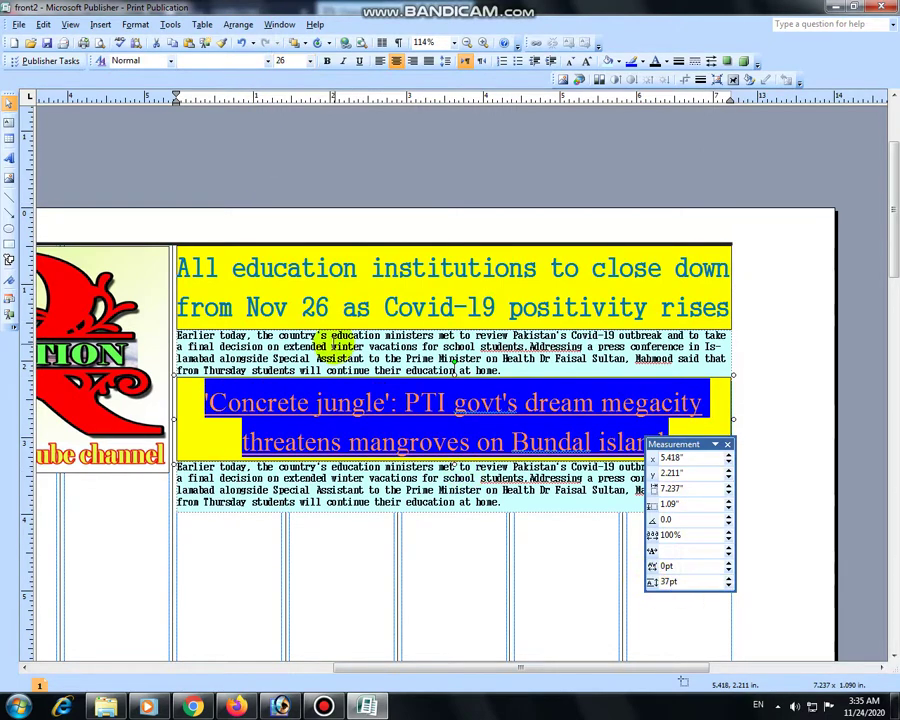
pyautogui.click(267, 61)
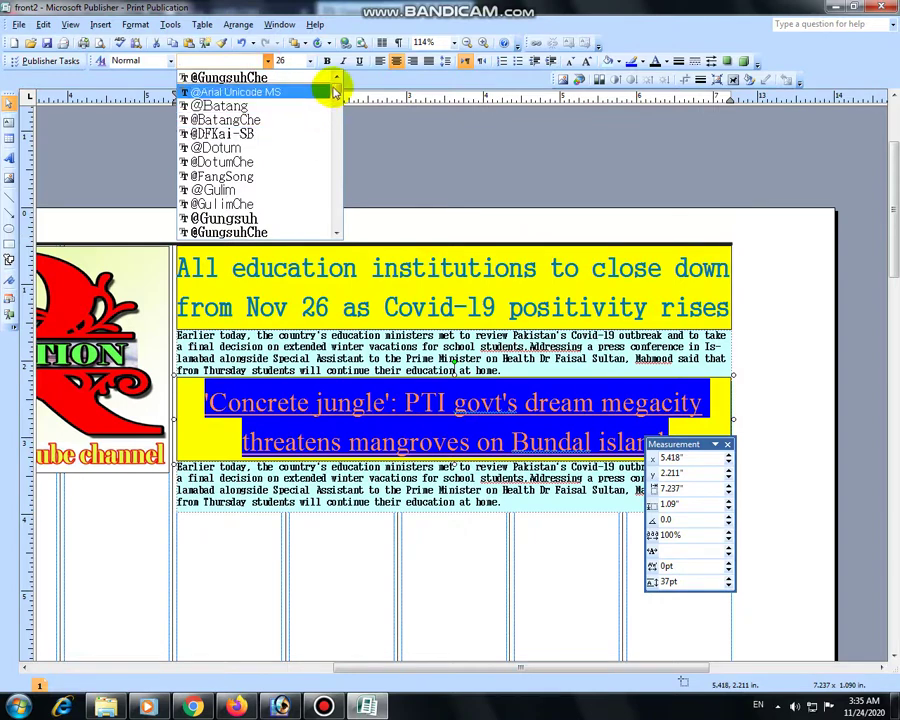
pyautogui.moveTo(337, 92); pyautogui.dragTo(337, 108)
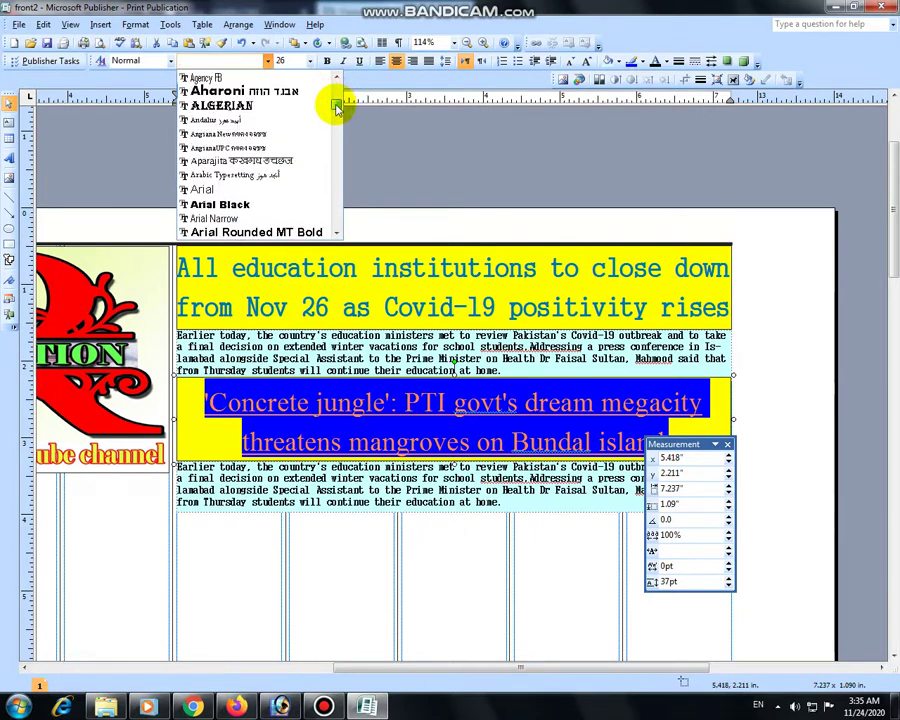
pyautogui.click(296, 106)
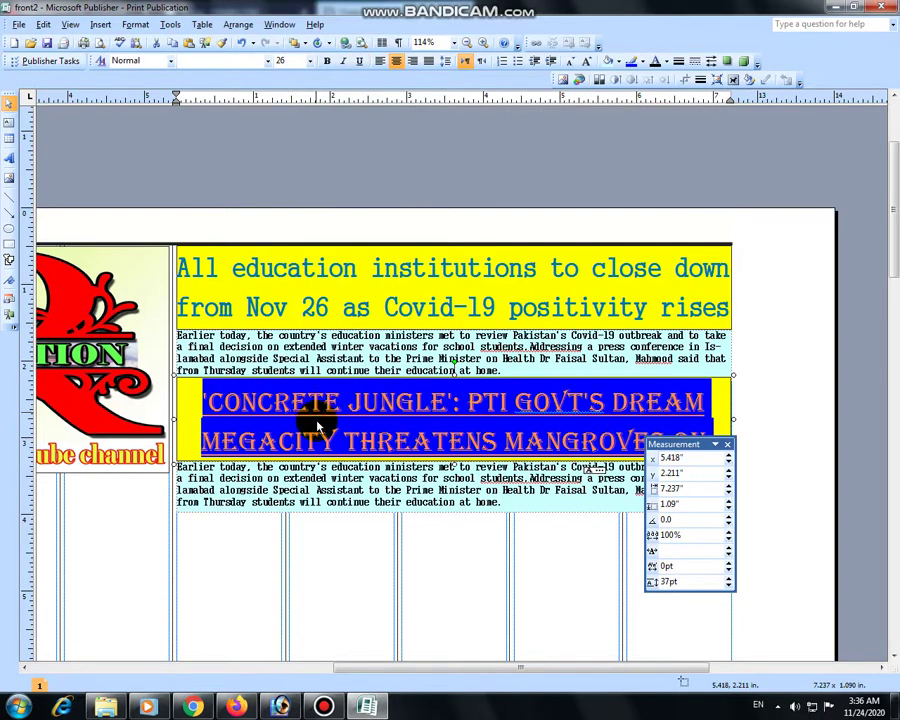
pyautogui.scroll(-2, 350, 450)
# - Condense the headline to 85% character scaling and toggle its underline
pyautogui.click(687, 551)
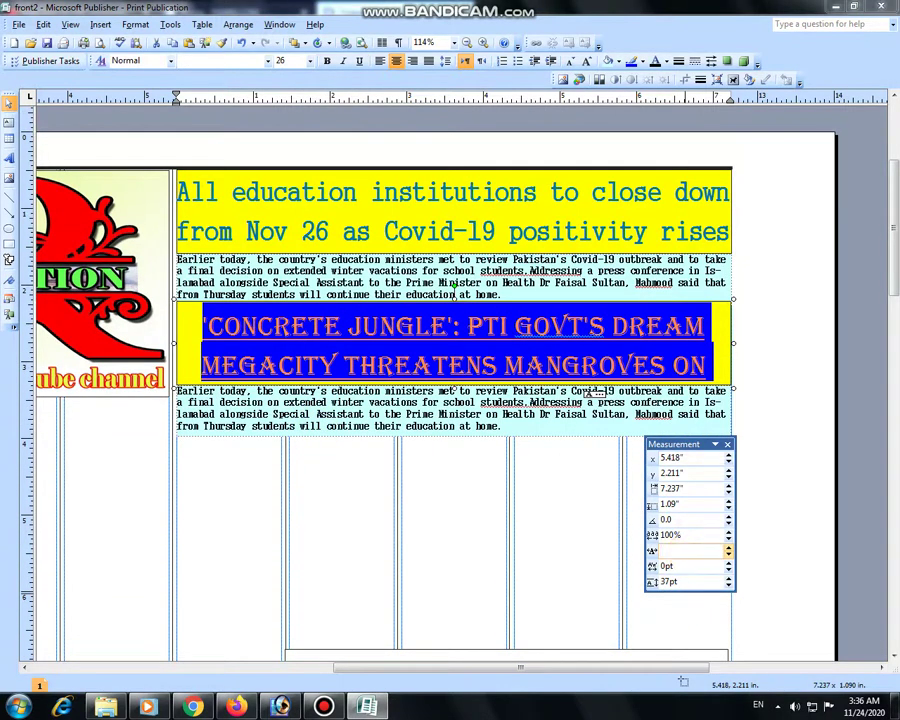
pyautogui.write('60')
pyautogui.press('Return')
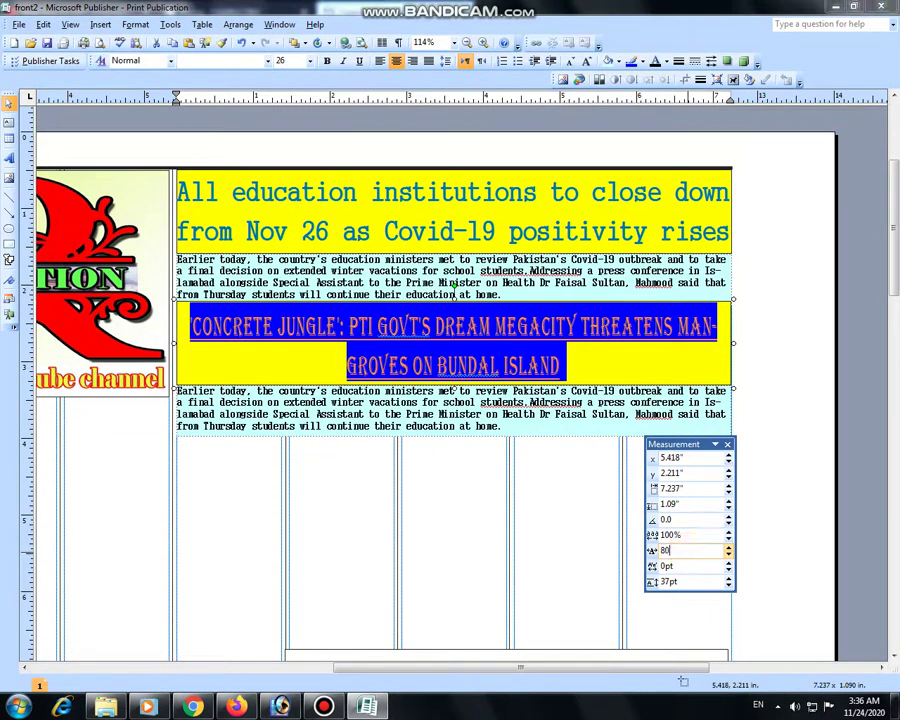
pyautogui.press('Return')
pyautogui.doubleClick(687, 549)
pyautogui.write('88')
pyautogui.press('Return')
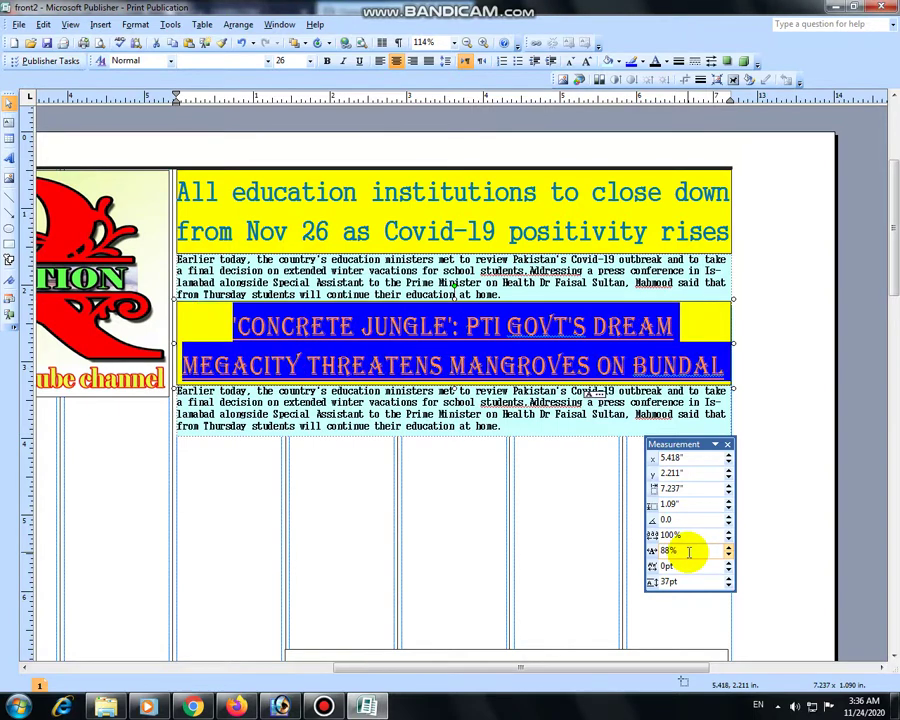
pyautogui.doubleClick(688, 551)
pyautogui.write('85')
pyautogui.press('Return')
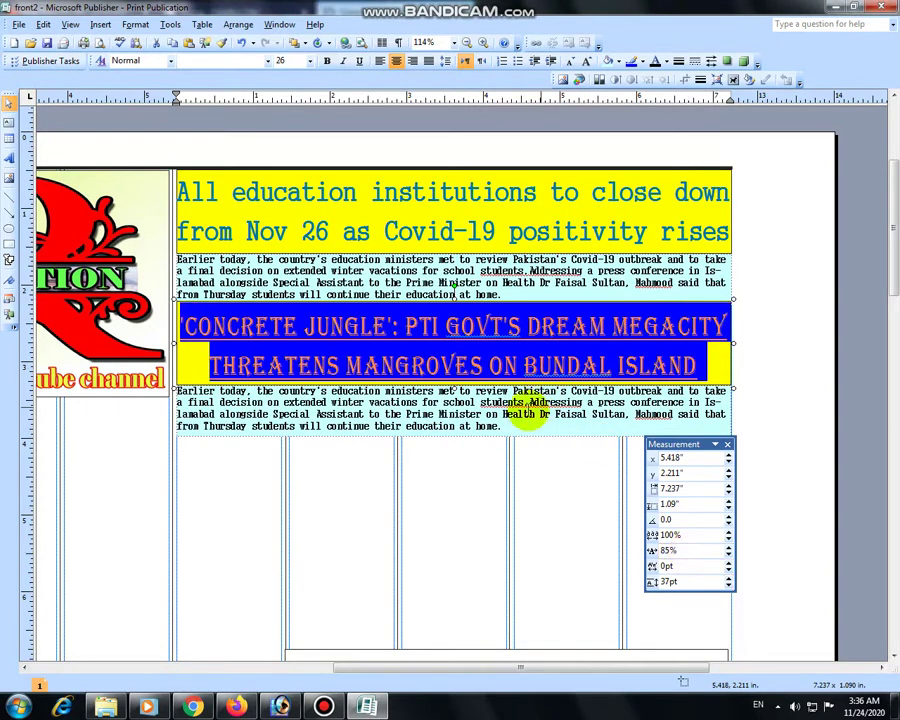
pyautogui.click(428, 356)
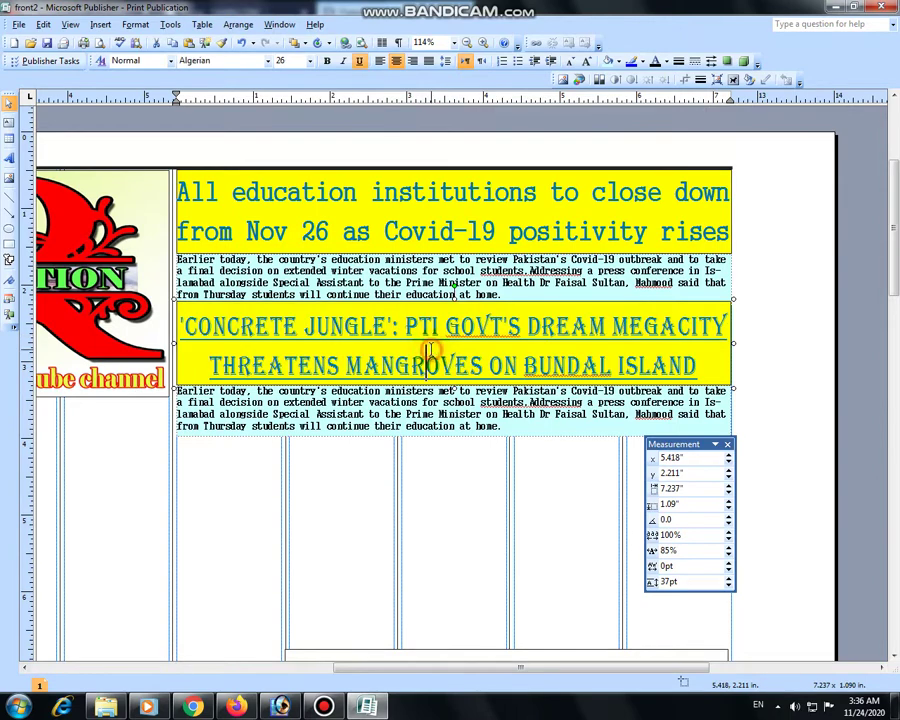
pyautogui.hotkey('ctrl', 'a')
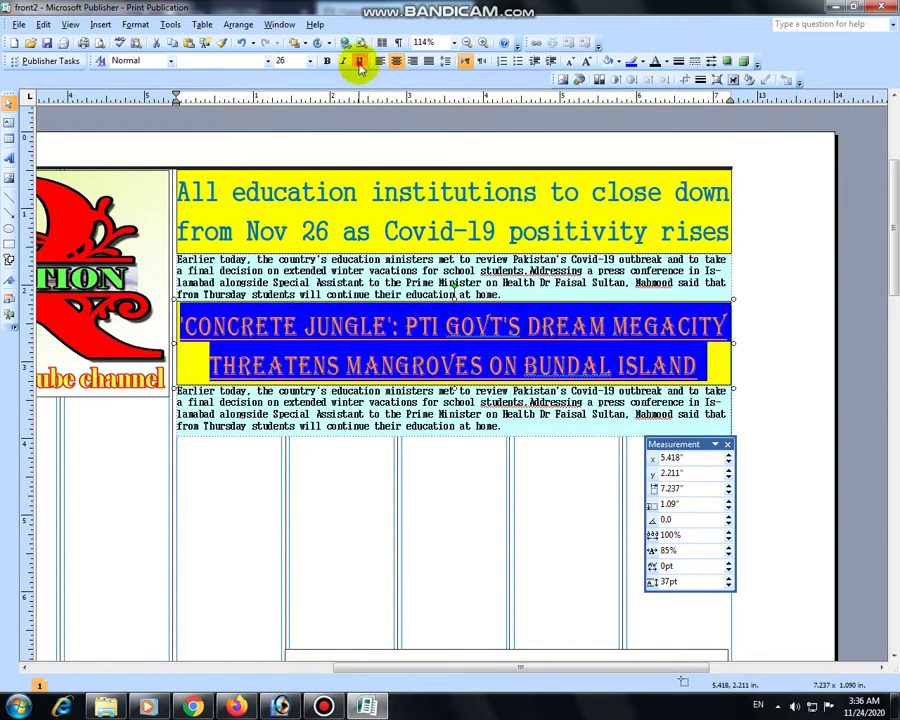
pyautogui.click(360, 62)
pyautogui.click(376, 356)
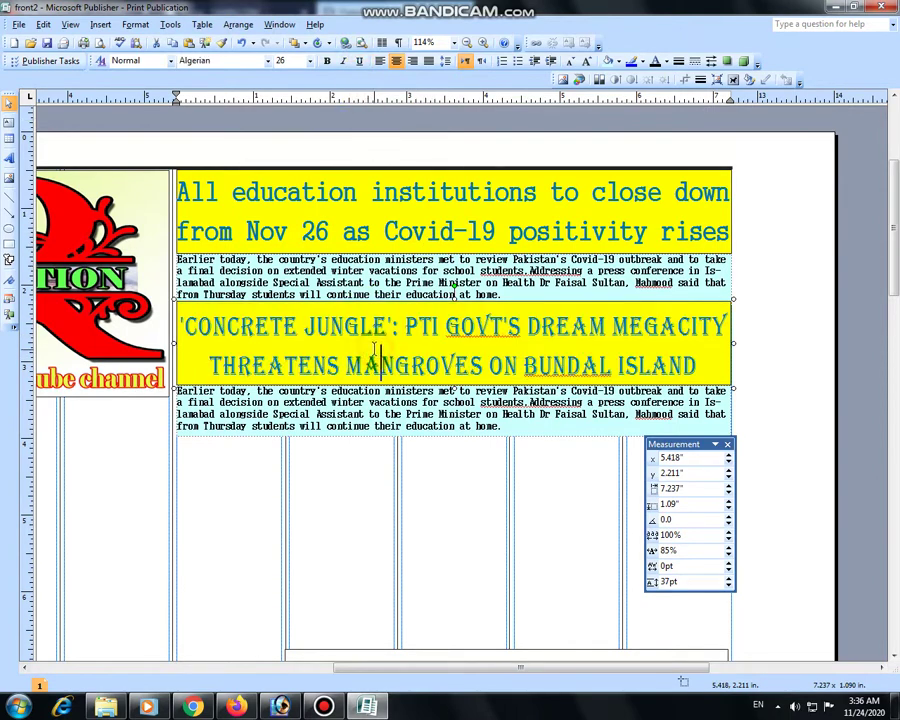
# - Select three body paragraphs of the Dawn article for copying
pyautogui.click(236, 706)
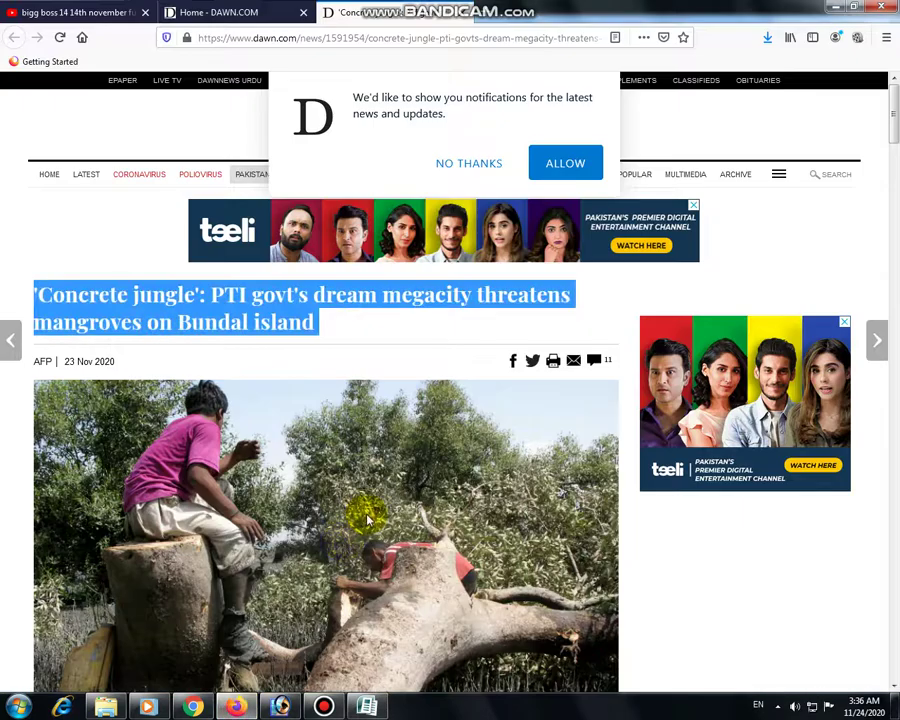
pyautogui.scroll(-3, 368, 520)
pyautogui.scroll(-2, 360, 512)
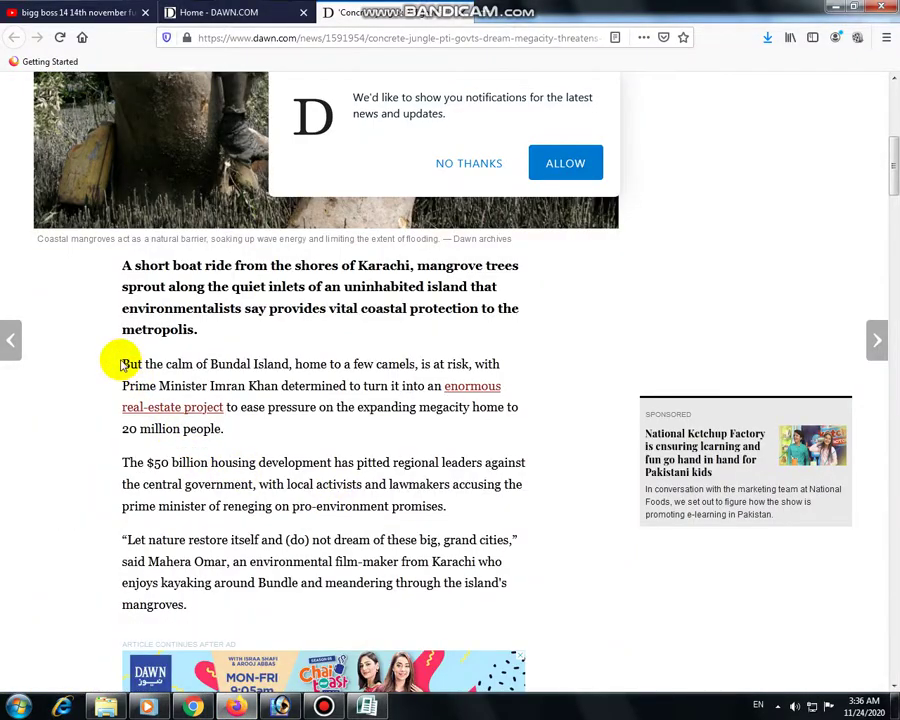
pyautogui.moveTo(120, 364); pyautogui.dragTo(196, 606)
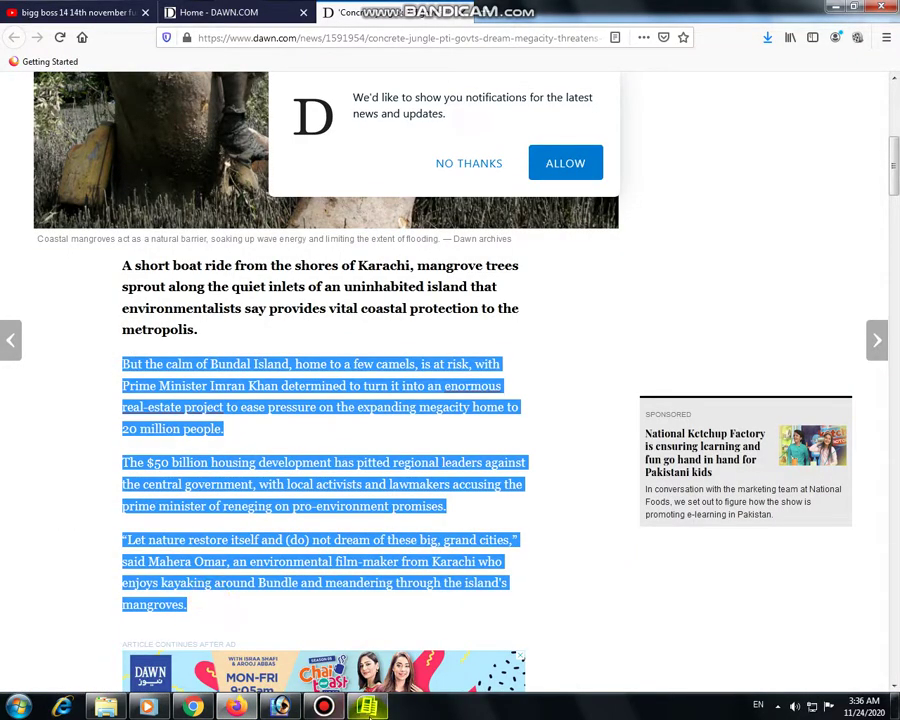
pyautogui.hotkey('alt', 'Tab')
# - Paste the copied Bundal Island paragraphs into the second article box, declining autoflow
pyautogui.hotkey('ctrl', 'a')
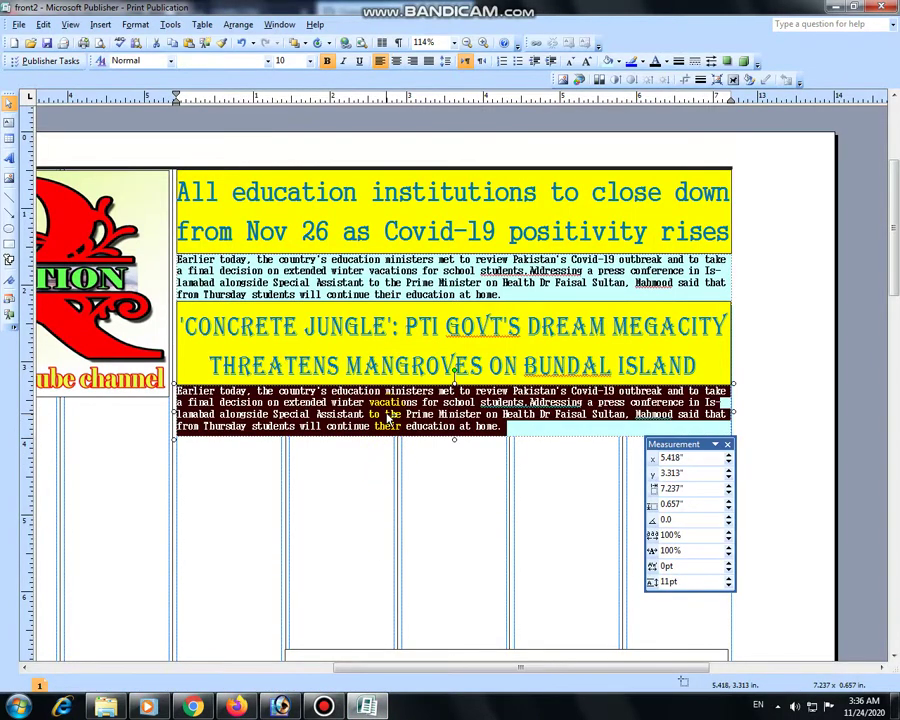
pyautogui.hotkey('ctrl', 'v')
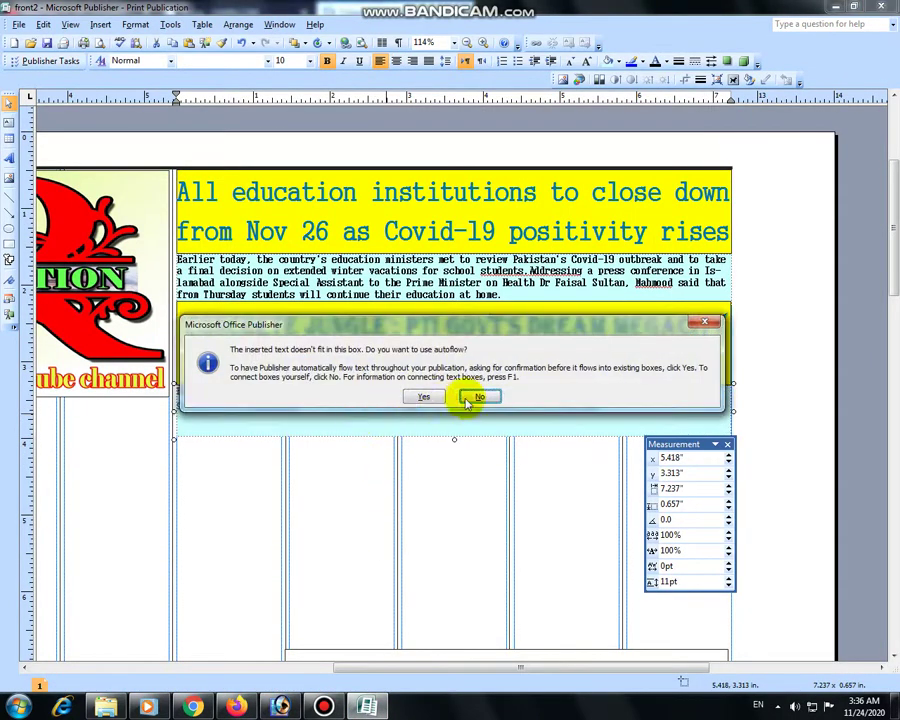
pyautogui.click(474, 394)
pyautogui.hotkey('ctrl', 'a')
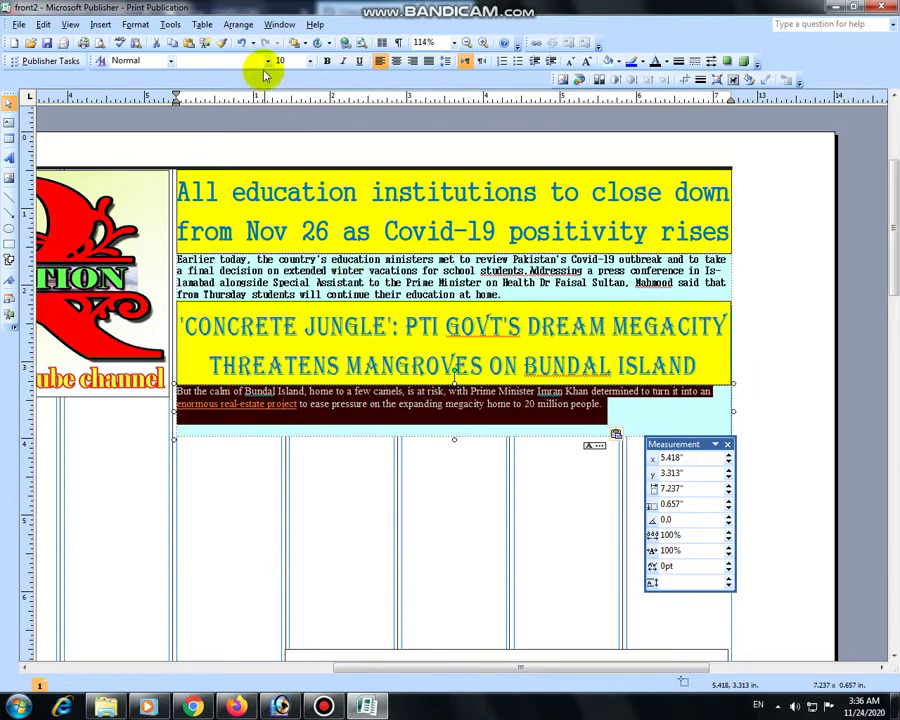
pyautogui.click(268, 61)
pyautogui.click(228, 92)
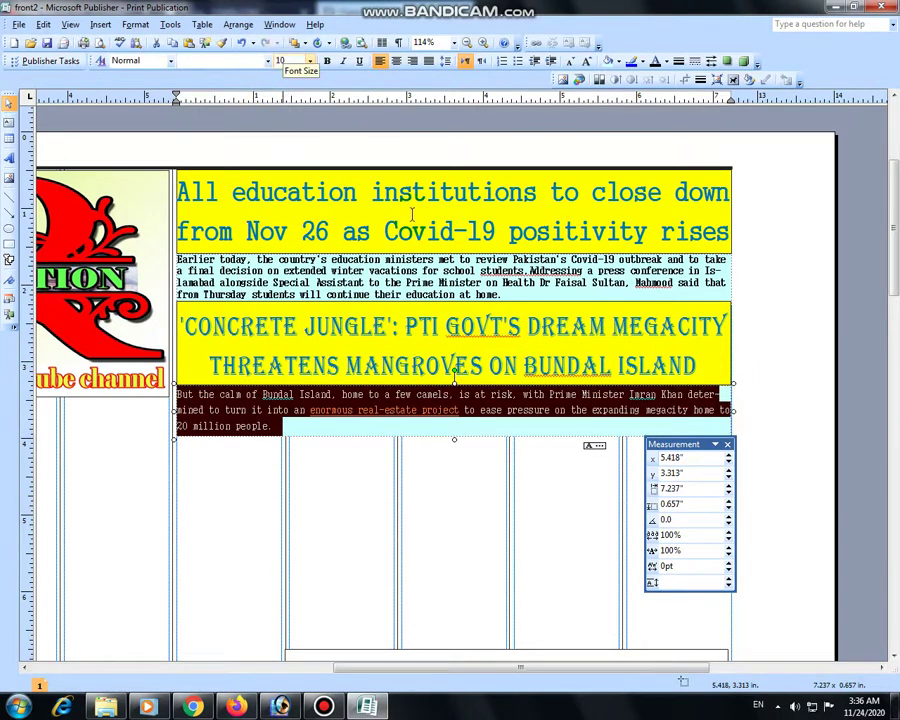
pyautogui.click(677, 583)
pyautogui.write('11')
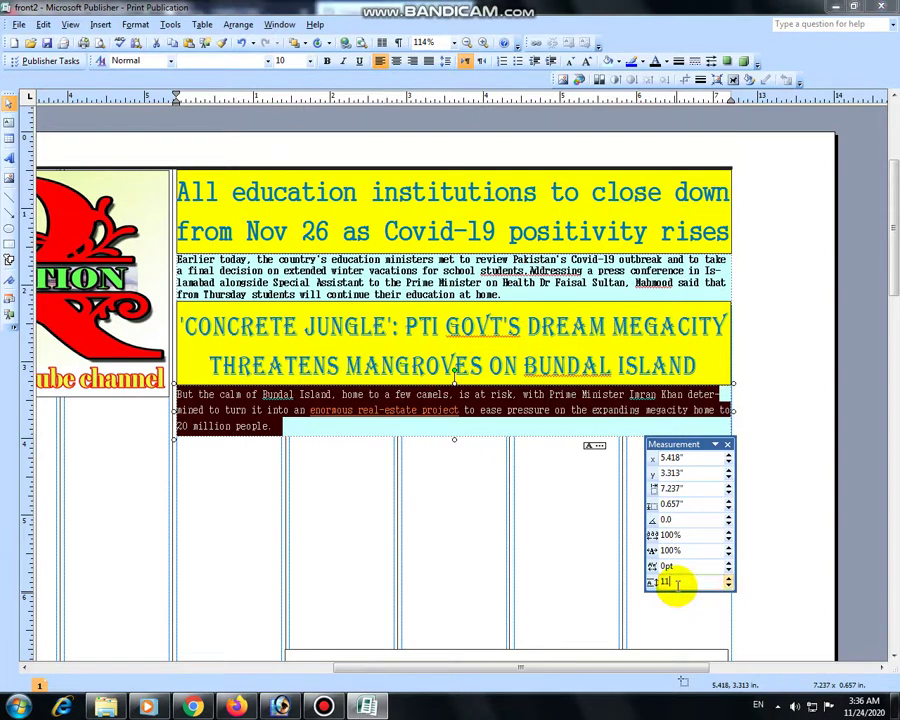
pyautogui.press('Return')
pyautogui.click(457, 440)
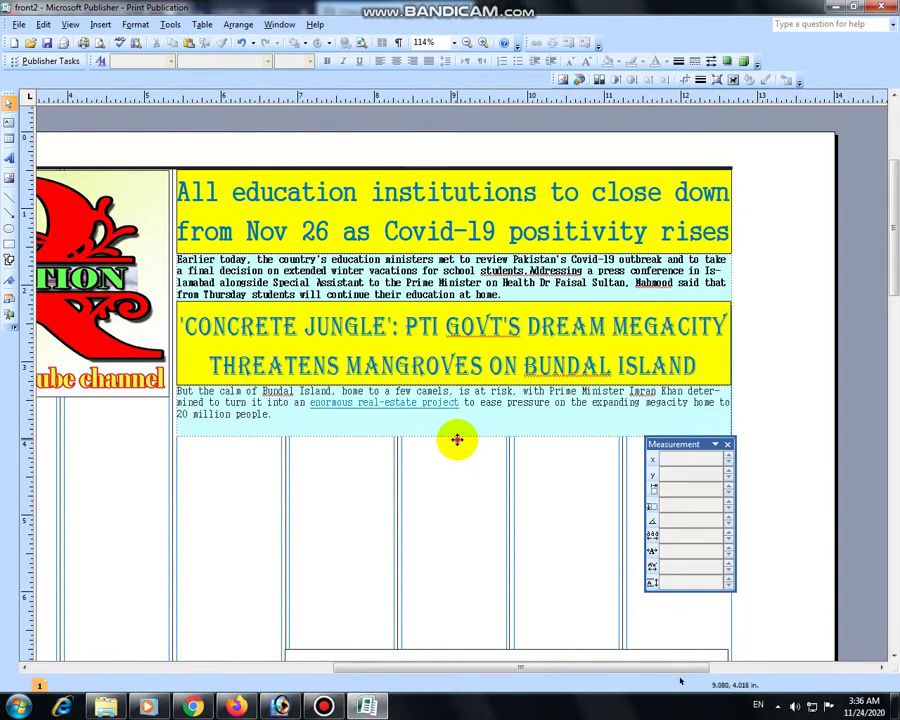
# - Join the article's paragraphs into one and shrink the box to fit the text
pyautogui.moveTo(454, 436); pyautogui.dragTo(457, 495)
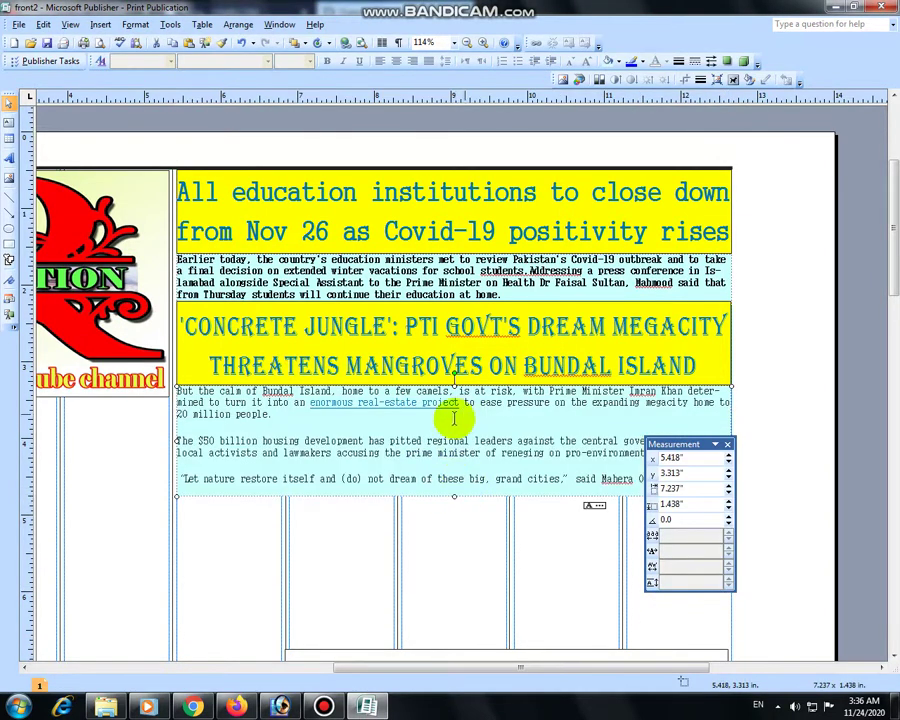
pyautogui.click(406, 424)
pyautogui.press('Delete')
pyautogui.press('Delete')
pyautogui.click(365, 444)
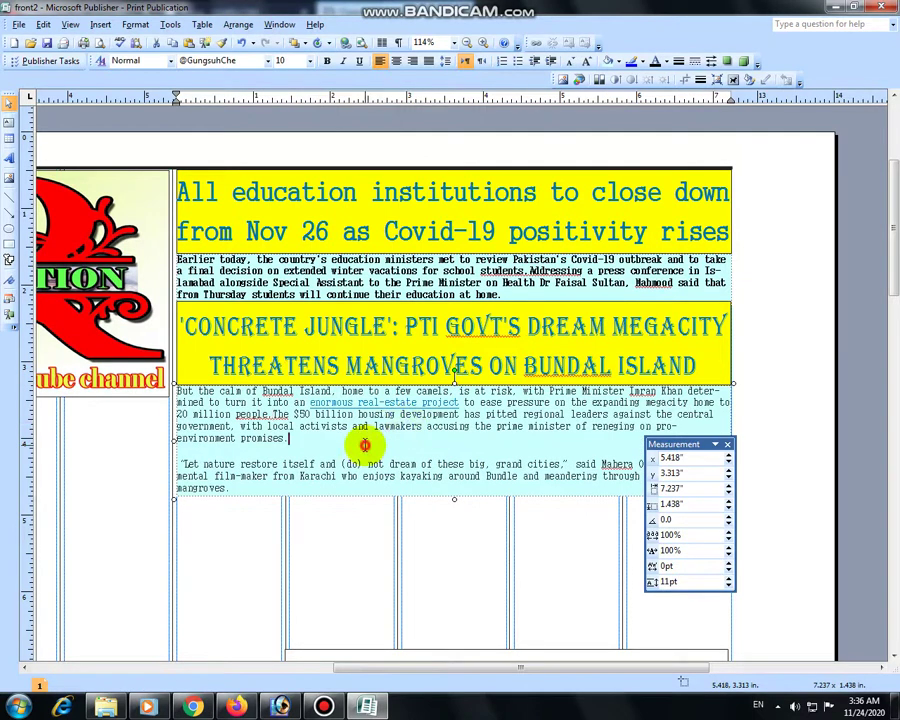
pyautogui.press('Delete')
pyautogui.press('Delete')
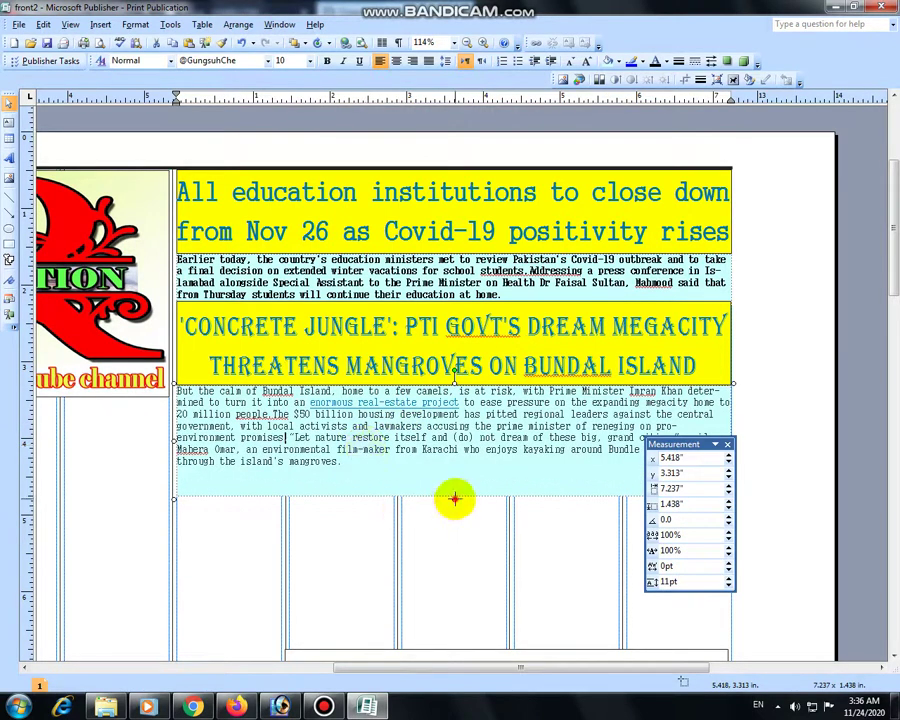
pyautogui.moveTo(455, 498); pyautogui.dragTo(477, 474)
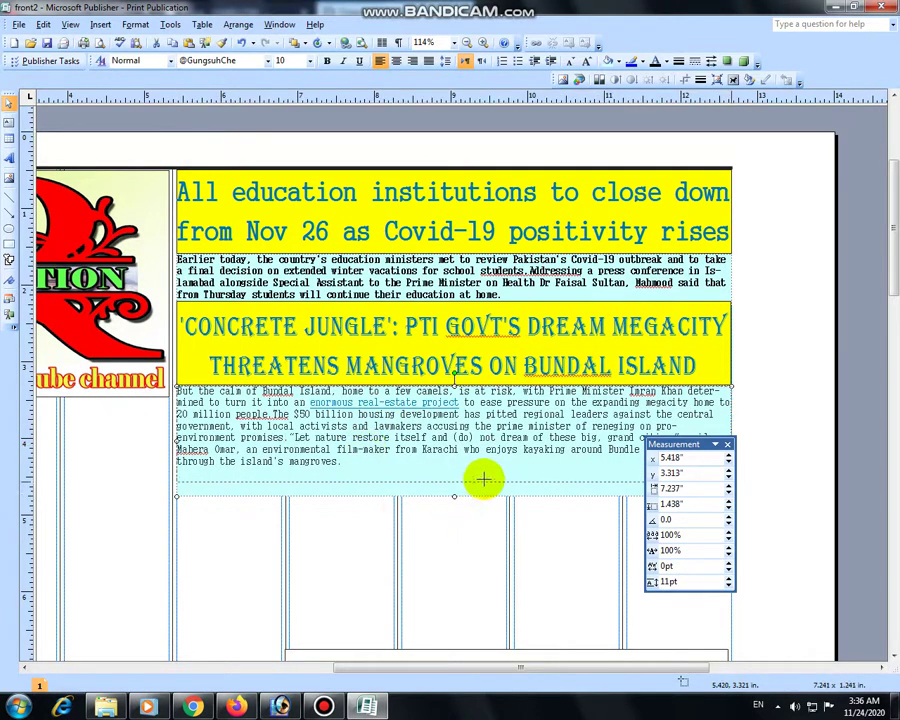
pyautogui.click(450, 322)
pyautogui.hotkey('ctrl', 'a')
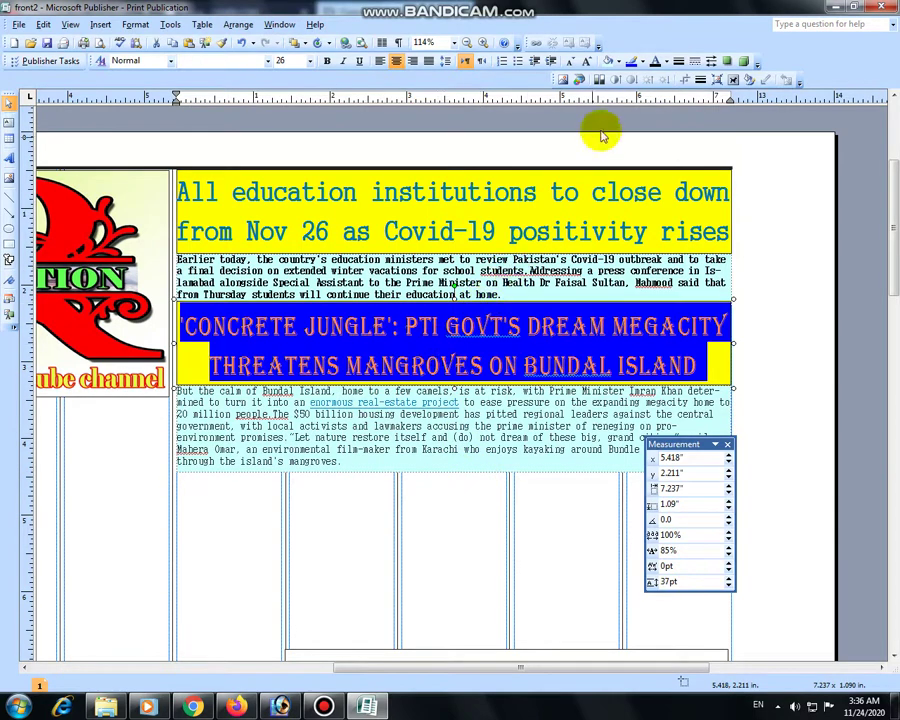
# - Fill the CONCRETE JUNGLE headline box light blue and the story box beneath it yellow
pyautogui.click(609, 61)
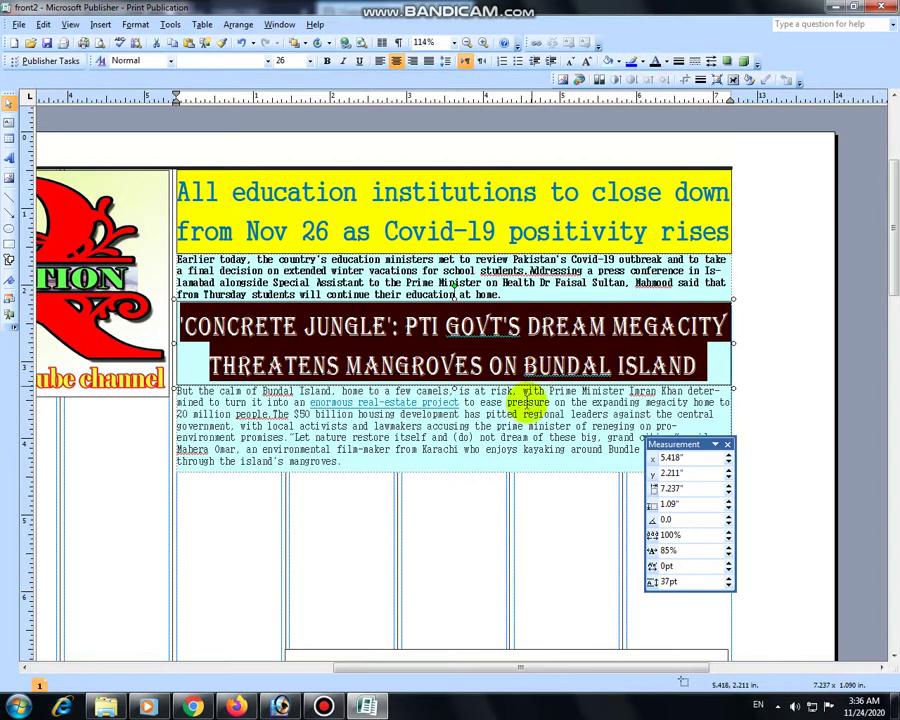
pyautogui.click(532, 401)
pyautogui.hotkey('ctrl', 'a')
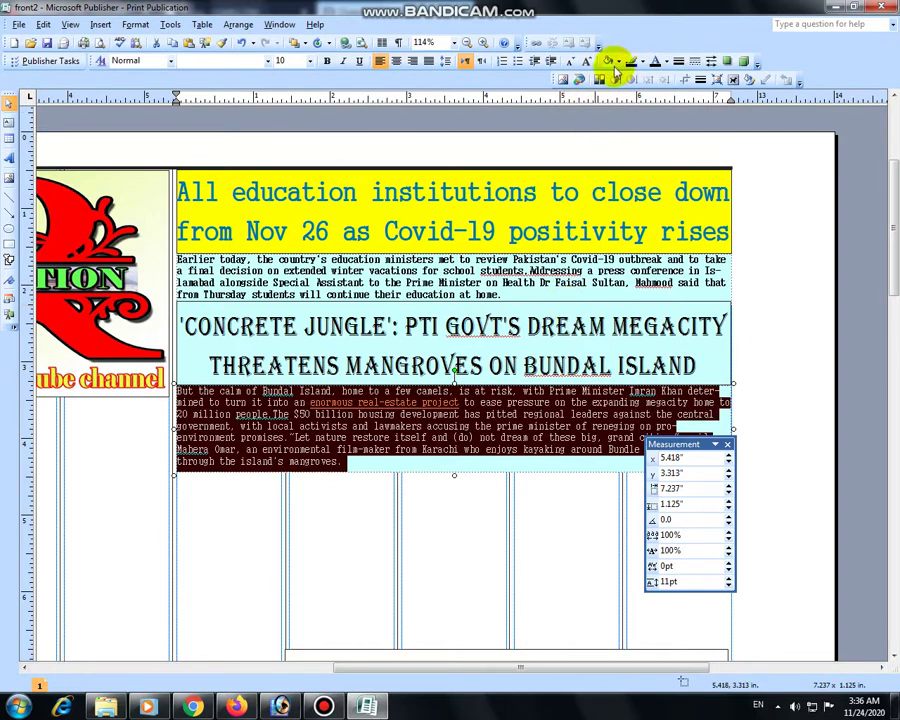
pyautogui.click(619, 62)
pyautogui.click(634, 105)
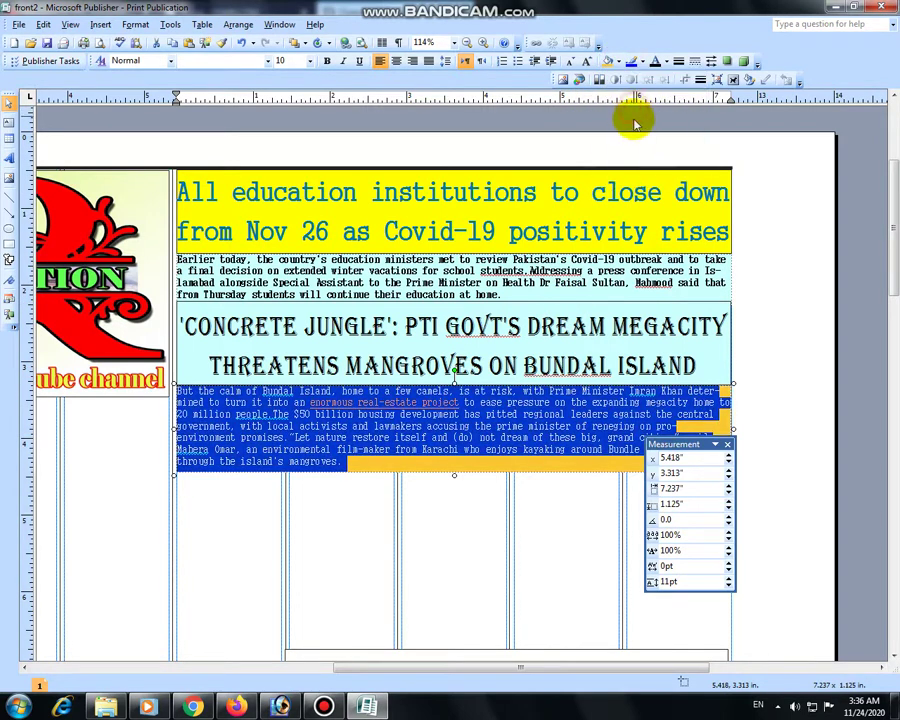
pyautogui.click(620, 62)
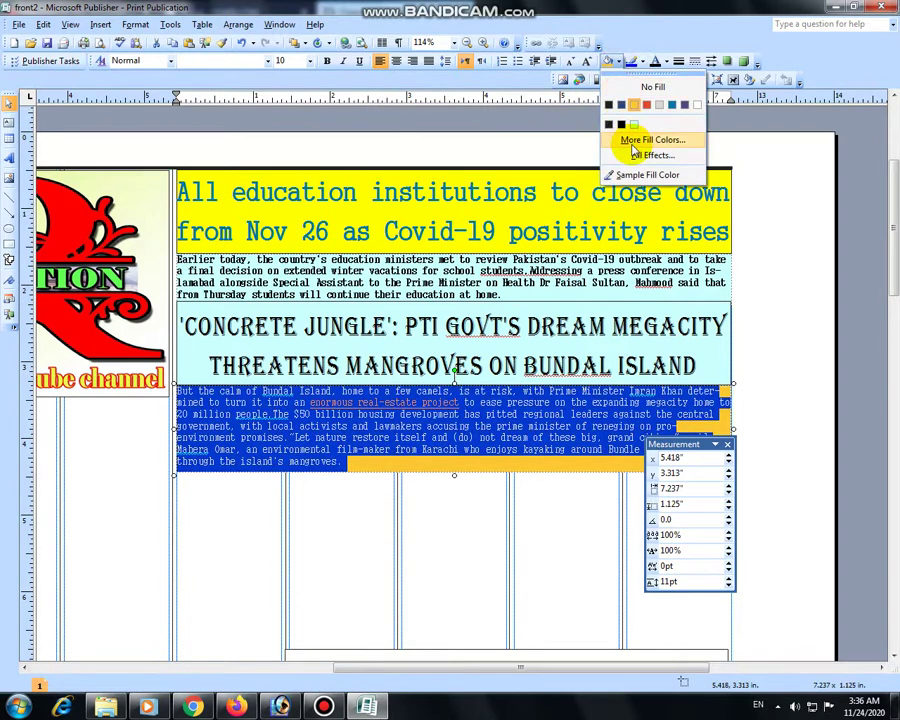
pyautogui.click(631, 139)
pyautogui.click(347, 214)
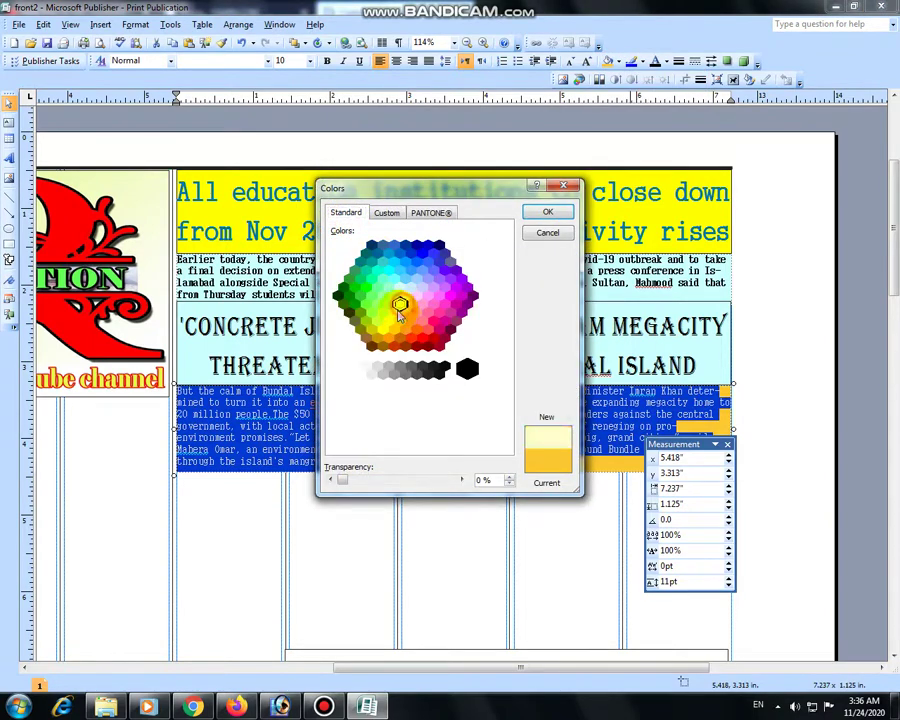
pyautogui.click(536, 210)
pyautogui.click(478, 426)
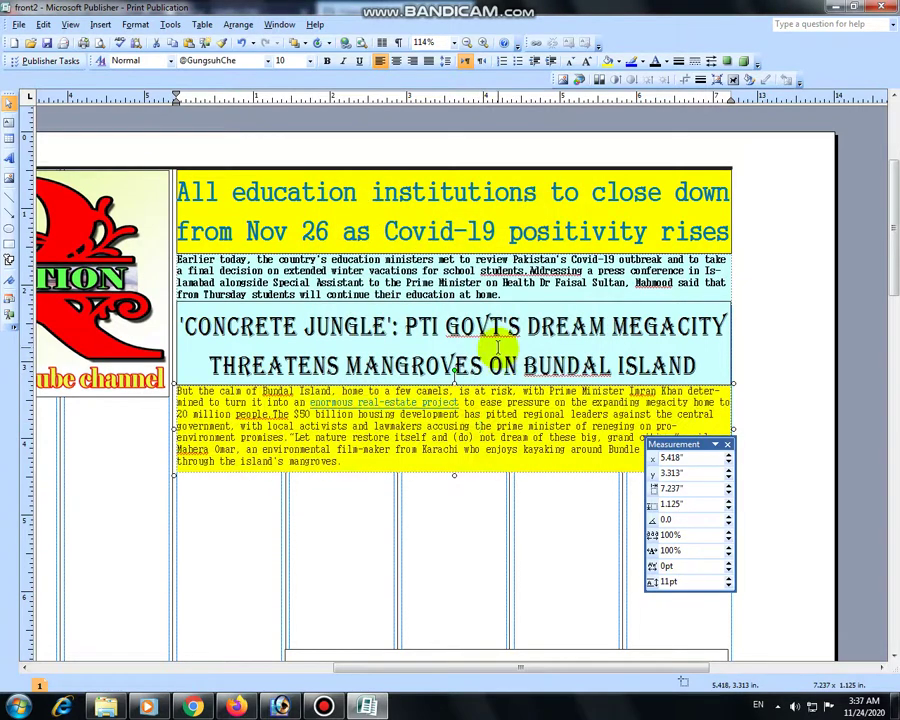
pyautogui.click(495, 344)
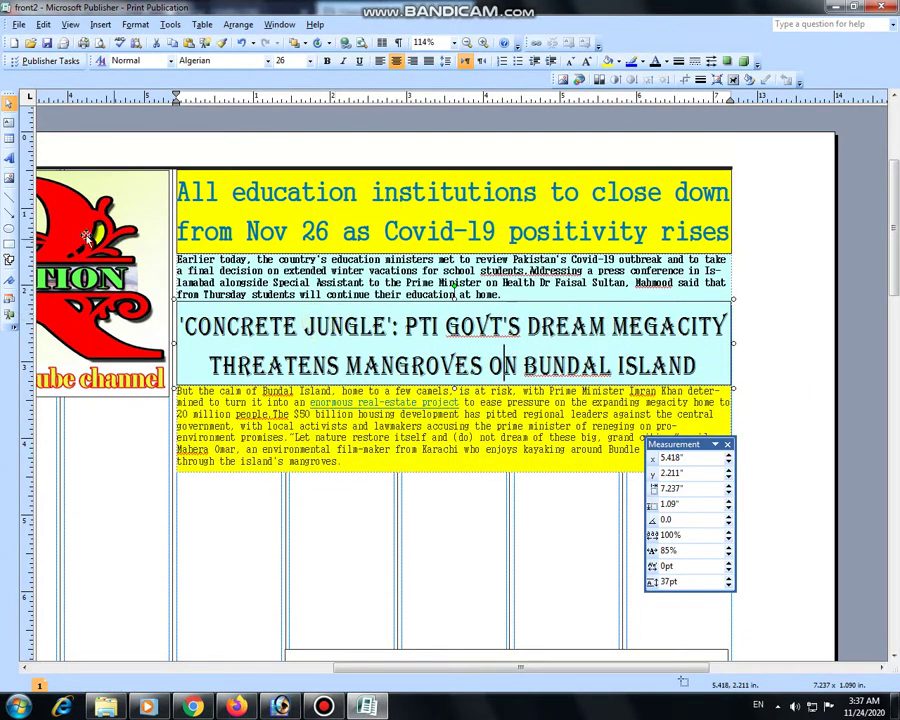
# - Draw a 6 pt rule between the top headline's two lines and drag it toward the second headline
pyautogui.click(8, 198)
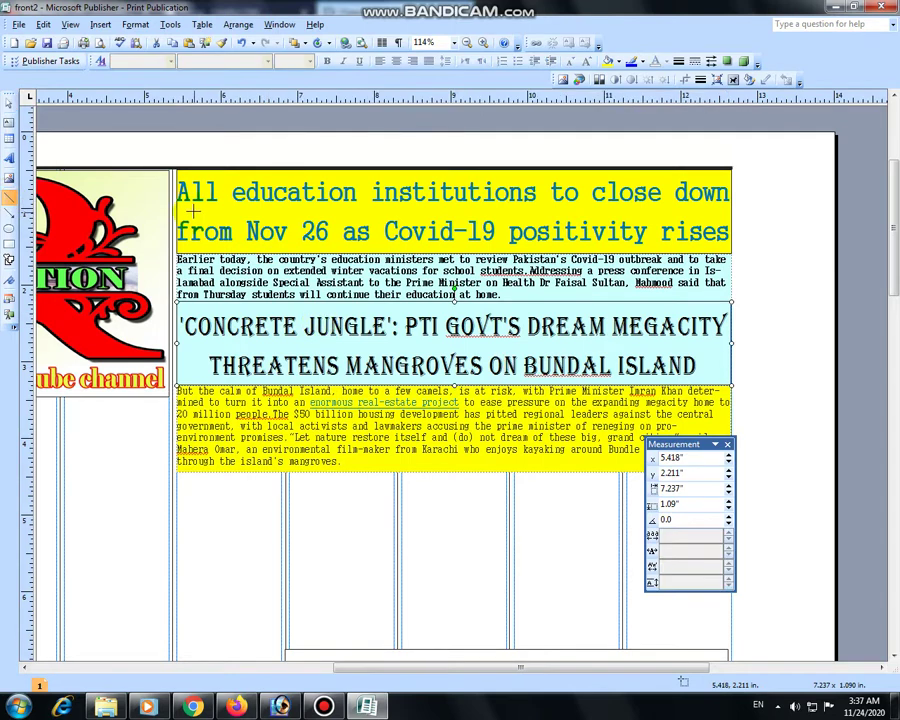
pyautogui.moveTo(664, 219); pyautogui.dragTo(672, 222)
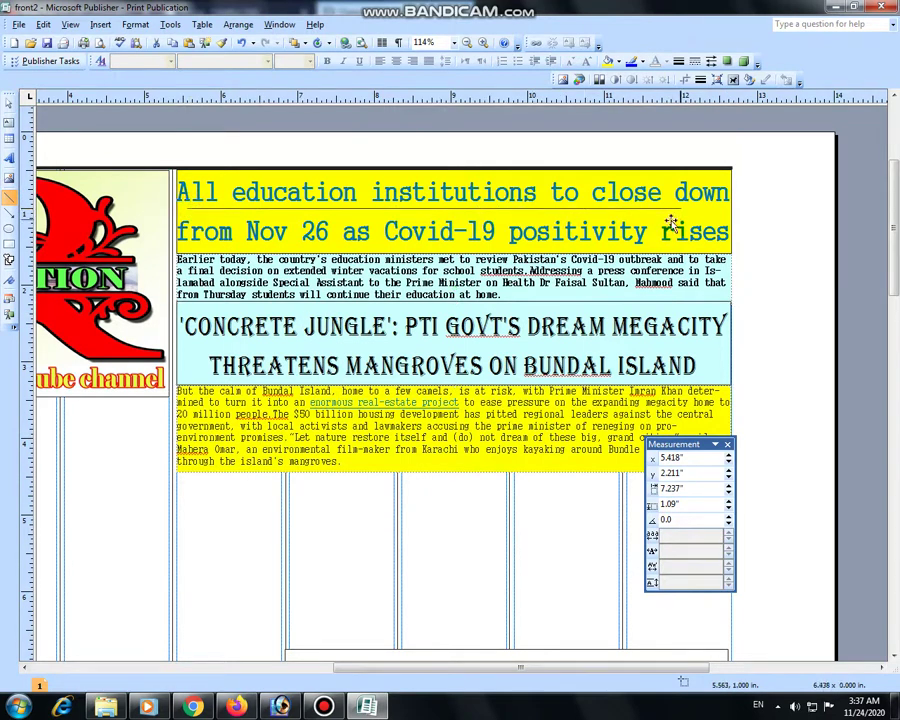
pyautogui.click(700, 79)
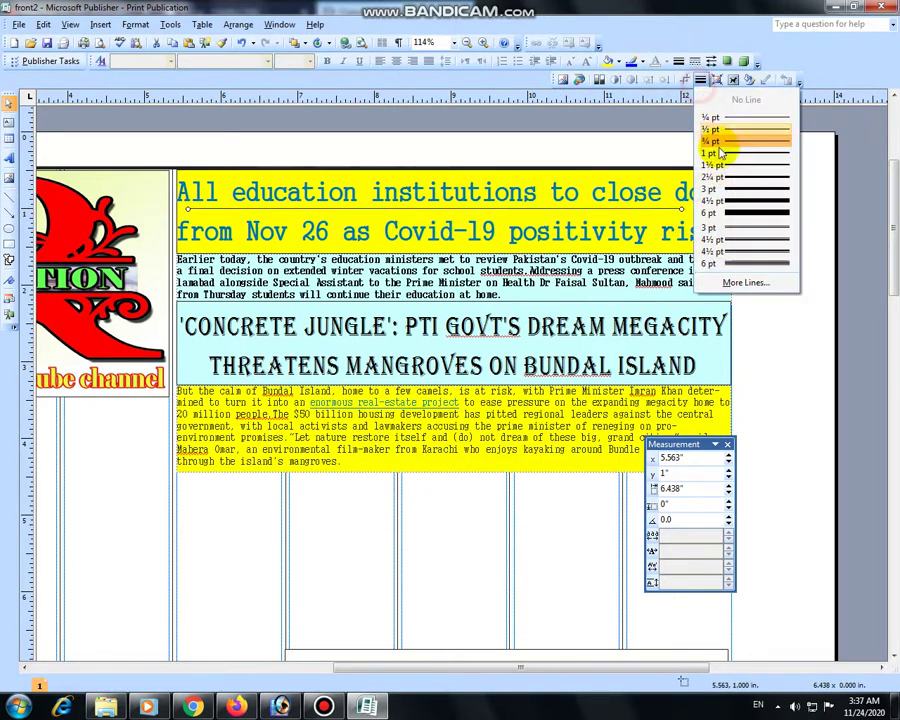
pyautogui.click(737, 265)
pyautogui.press('Down')
pyautogui.press('Down')
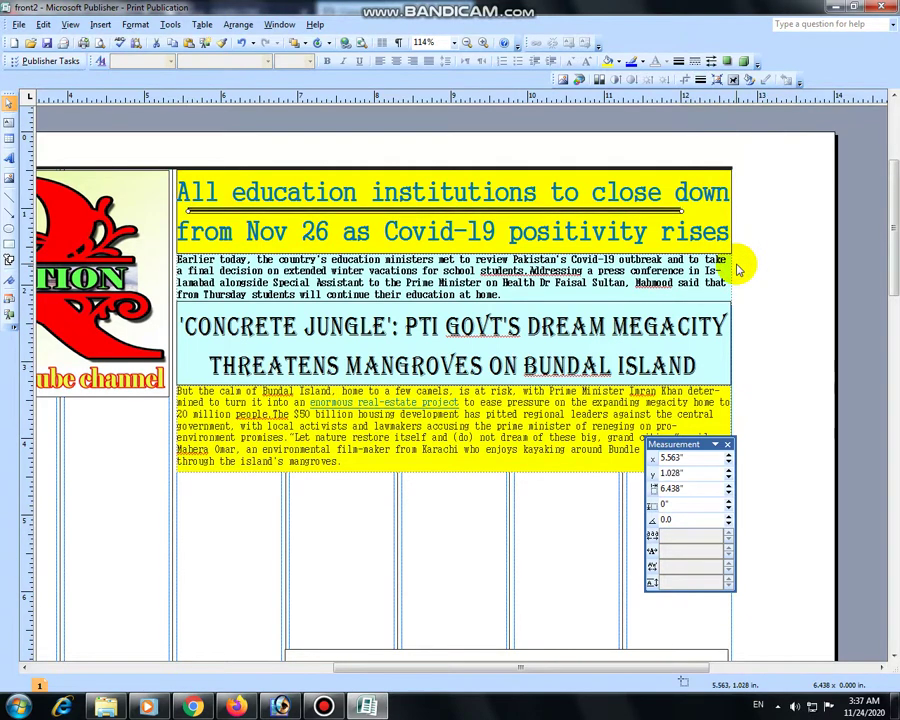
pyautogui.press('Down')
pyautogui.press('Down')
pyautogui.press('Down')
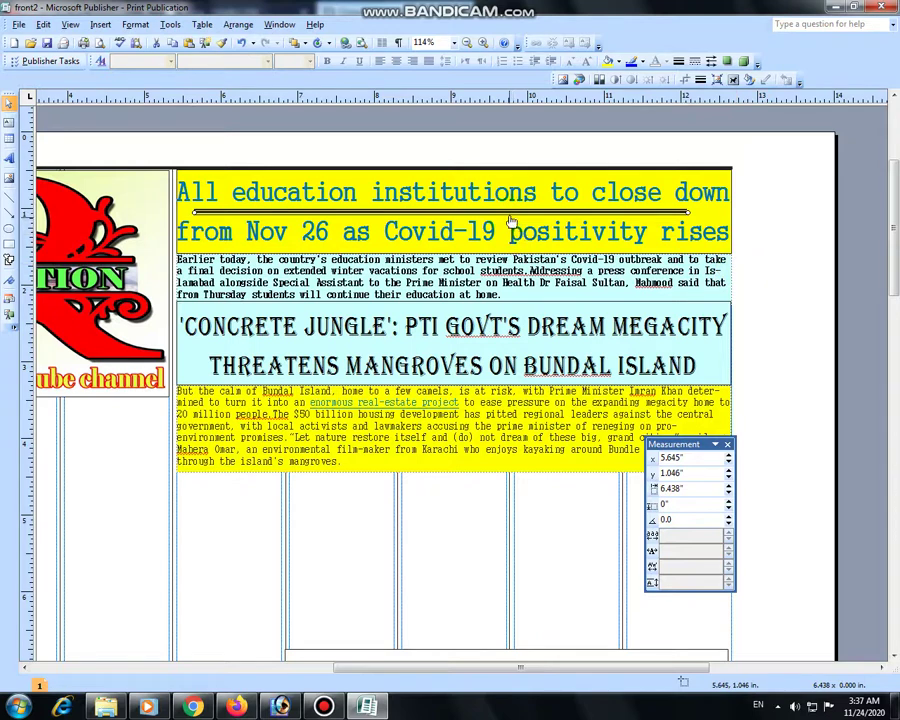
pyautogui.moveTo(509, 214)
pyautogui.mouseDown()
pyautogui.moveTo(509, 345)
pyautogui.moveTo(504, 337)
pyautogui.mouseUp()
pyautogui.click(425, 437)
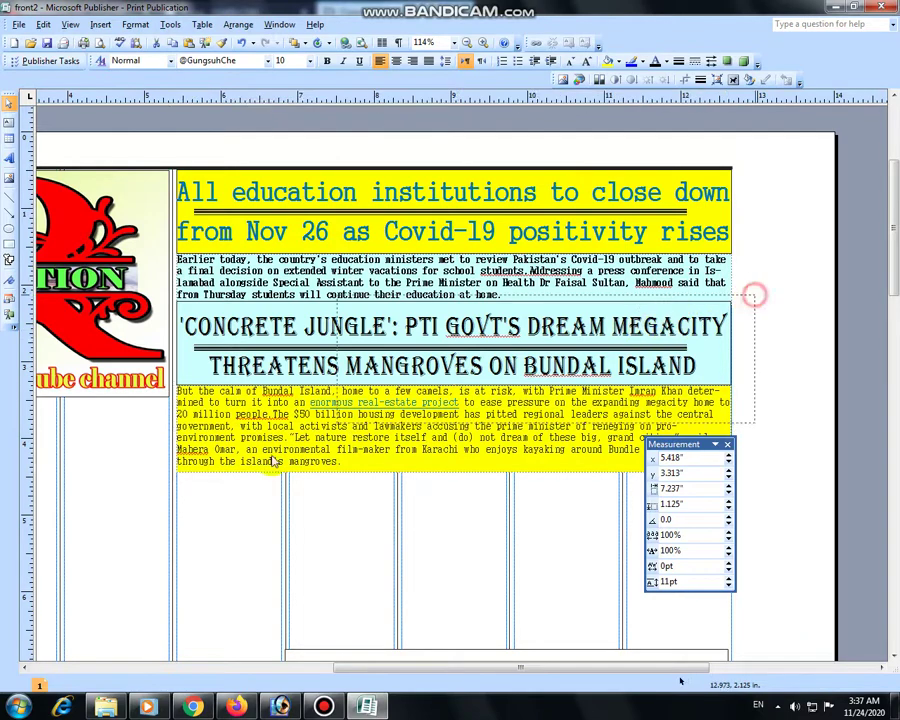
# - Copy the black banner box under the masthead and resize it to the masthead's width
pyautogui.click(310, 573)
pyautogui.scroll(-3, 373, 595)
pyautogui.click(373, 595)
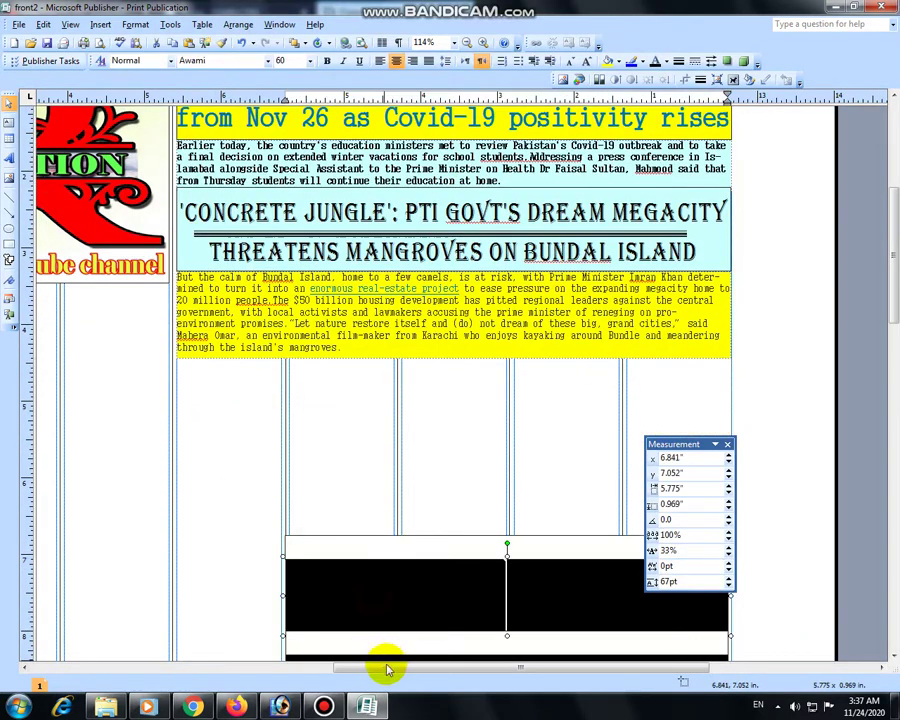
pyautogui.moveTo(386, 666); pyautogui.dragTo(270, 668)
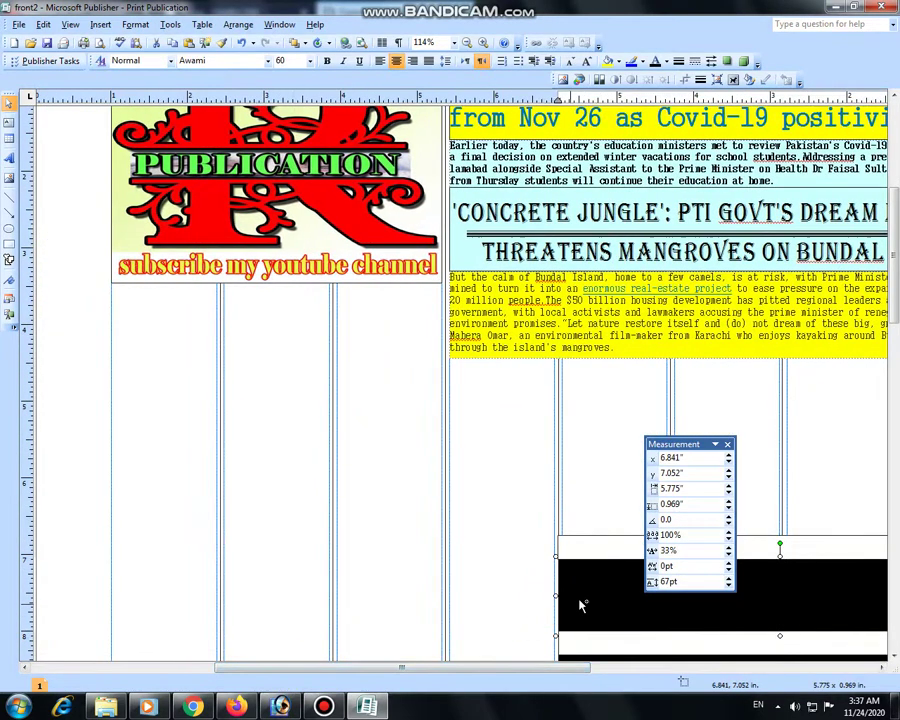
pyautogui.click(583, 597)
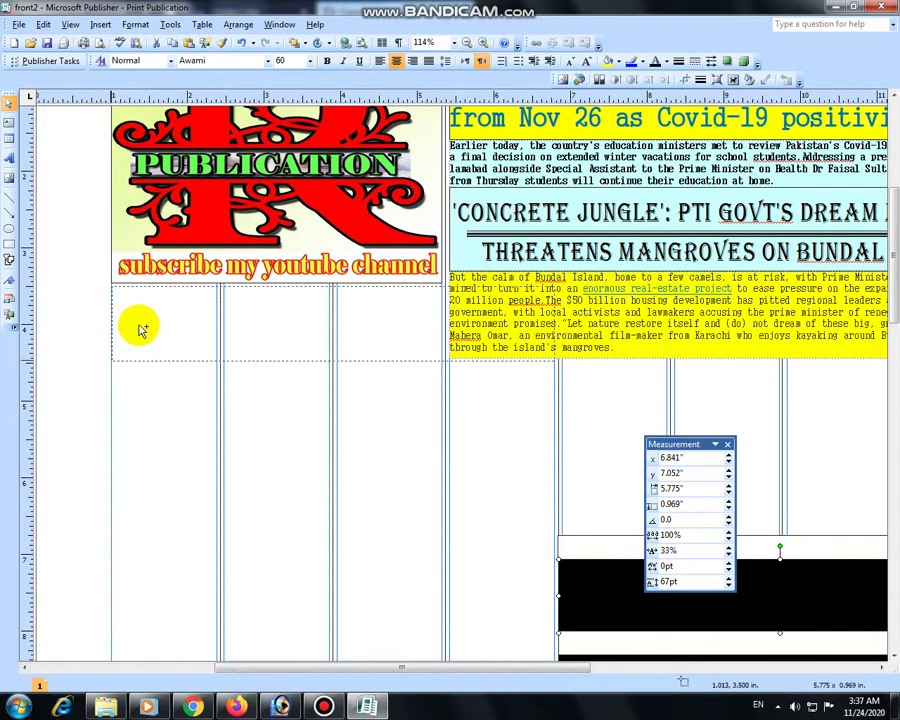
pyautogui.hotkey('ctrl', 'v')
pyautogui.moveTo(157, 363); pyautogui.dragTo(157, 361)
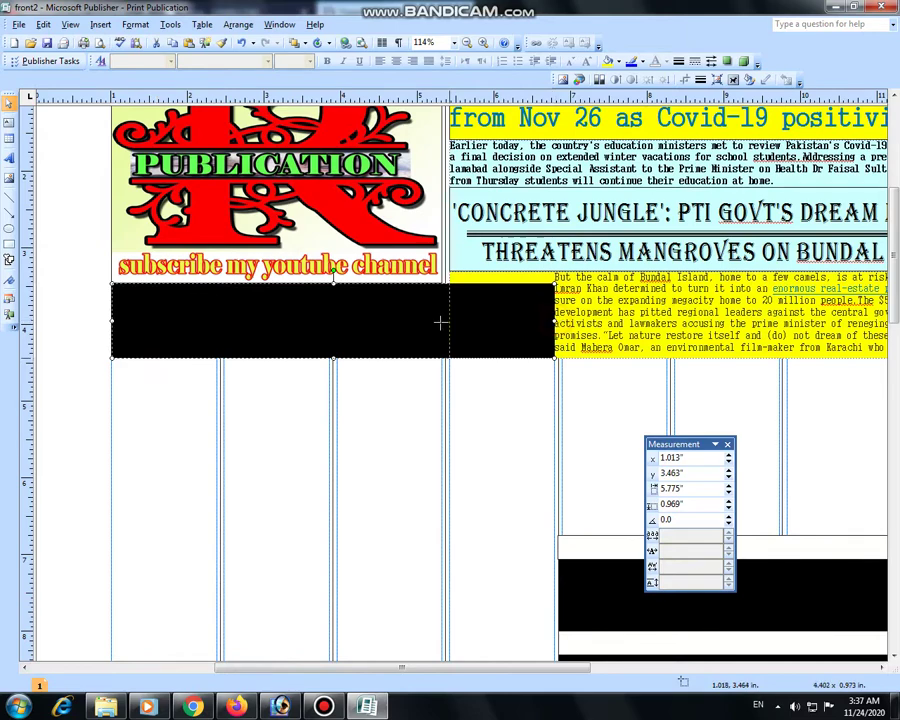
pyautogui.moveTo(440, 322)
pyautogui.mouseDown()
pyautogui.moveTo(433, 349)
pyautogui.moveTo(442, 326)
pyautogui.mouseUp()
# - Give the new box a light-blue fill from More Fill Colors
pyautogui.scroll(4, 600, 128)
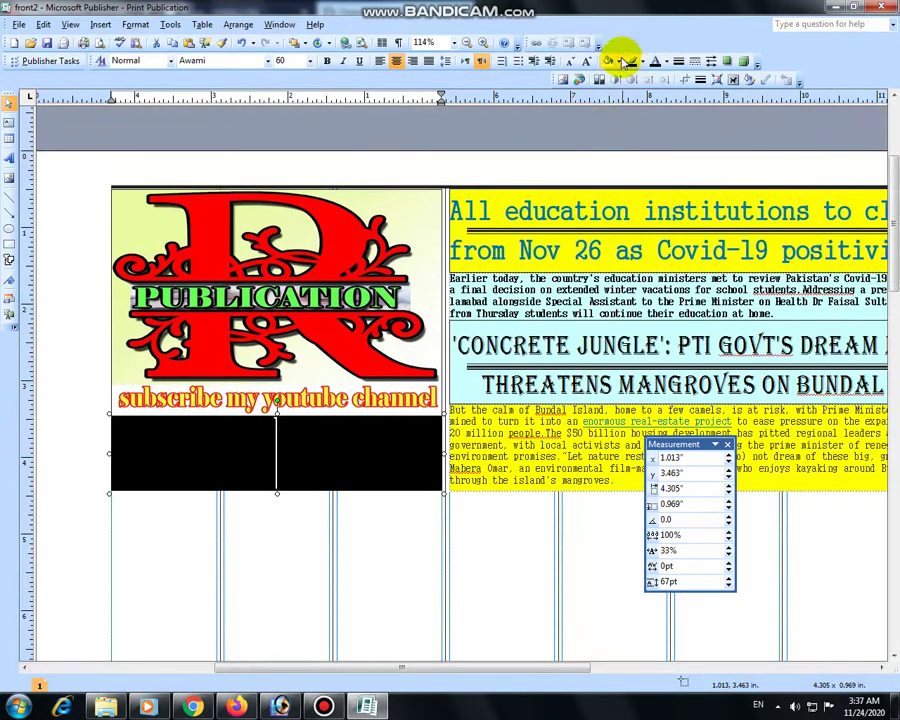
pyautogui.click(621, 62)
pyautogui.click(628, 141)
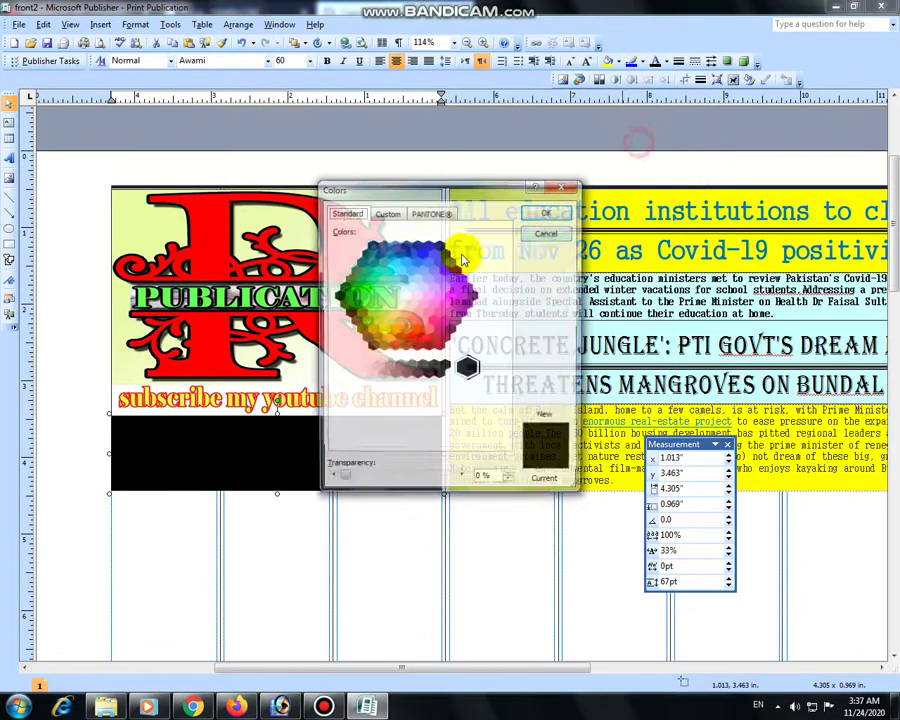
pyautogui.click(408, 275)
pyautogui.click(540, 211)
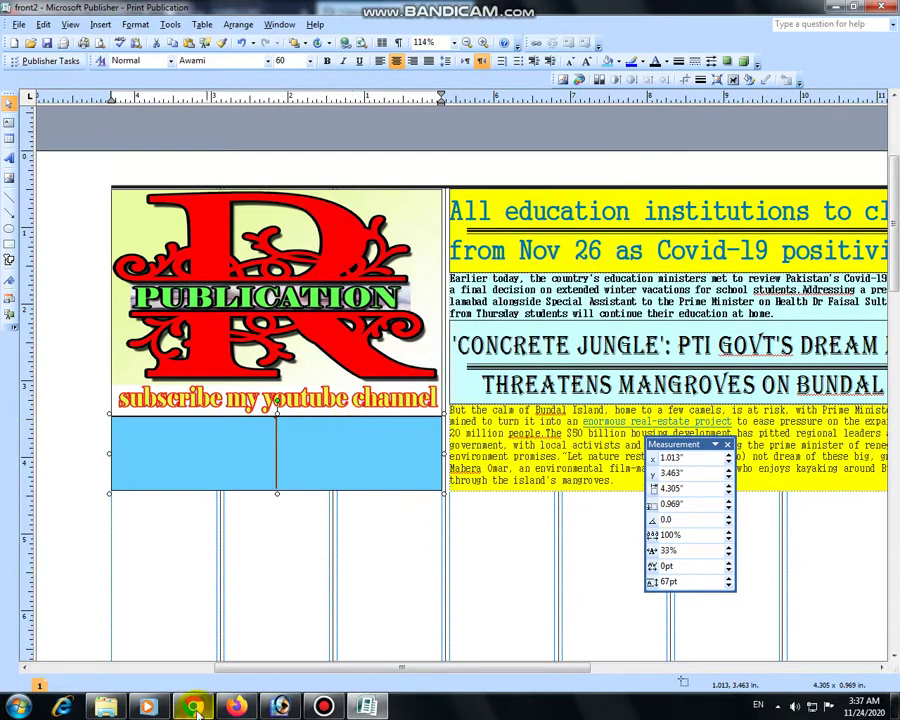
# - Close the Concrete jungle article tab and dismiss Dawn's notification prompt
pyautogui.click(236, 707)
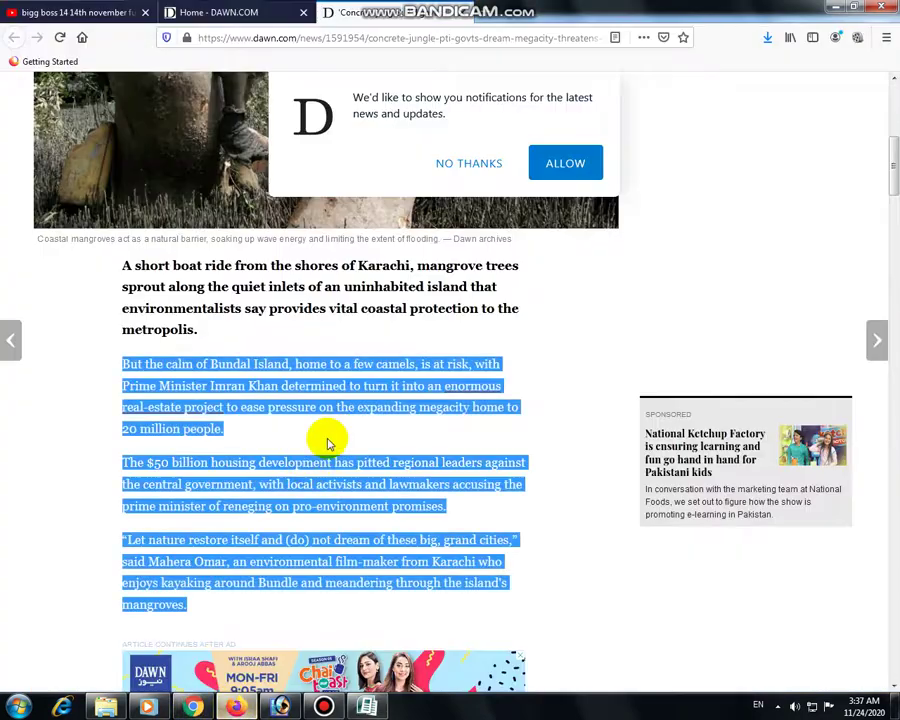
pyautogui.click(458, 13)
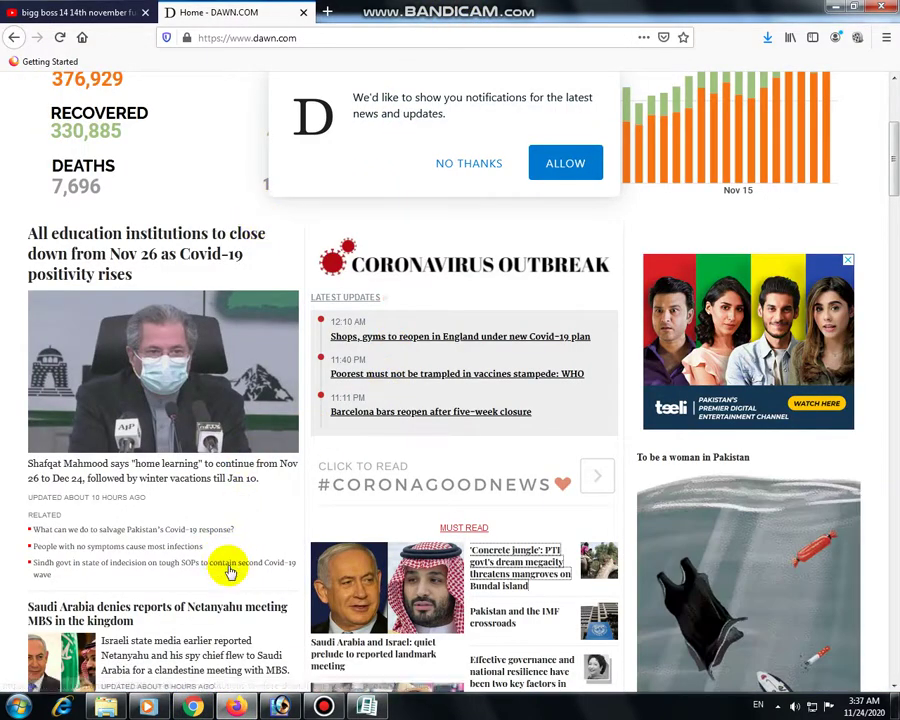
pyautogui.click(478, 168)
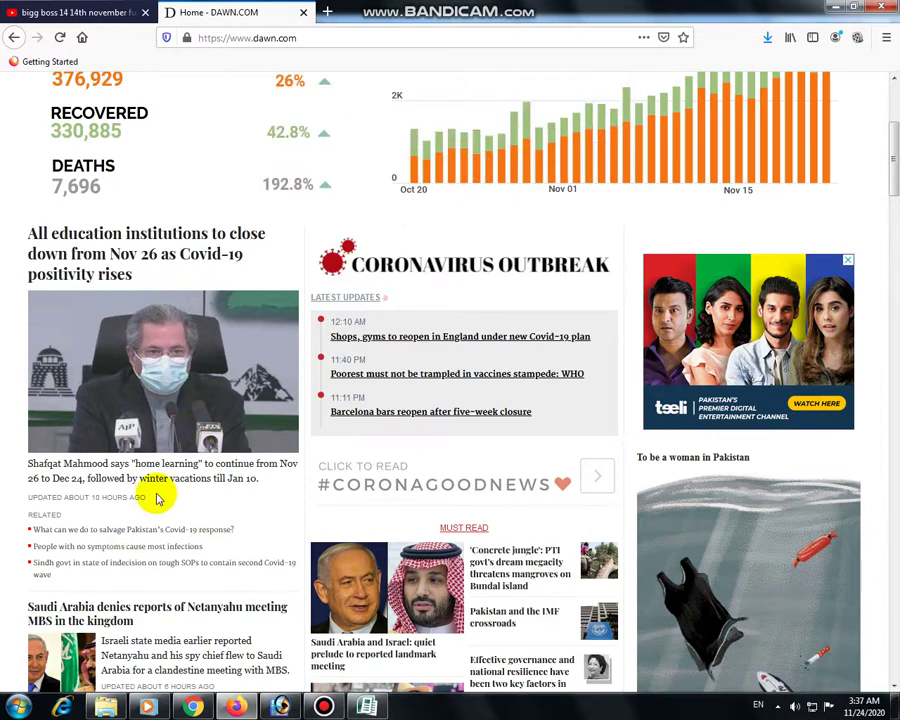
# - Open the Saudi Arabia–Netanyahu article in a new tab and select its headline
pyautogui.scroll(-3, 152, 492)
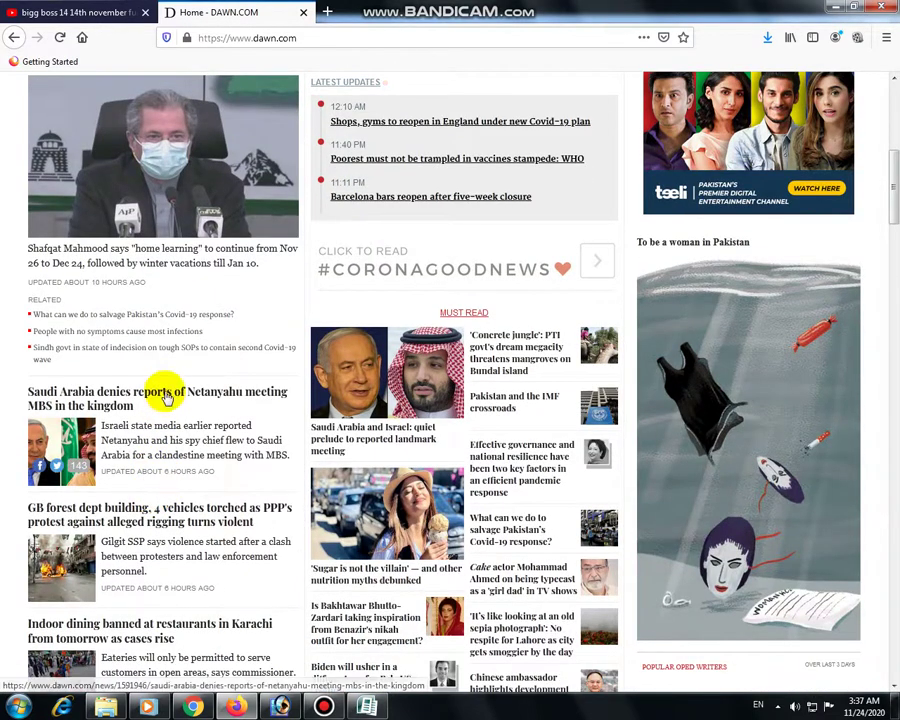
pyautogui.rightClick(190, 397)
pyautogui.click(230, 402)
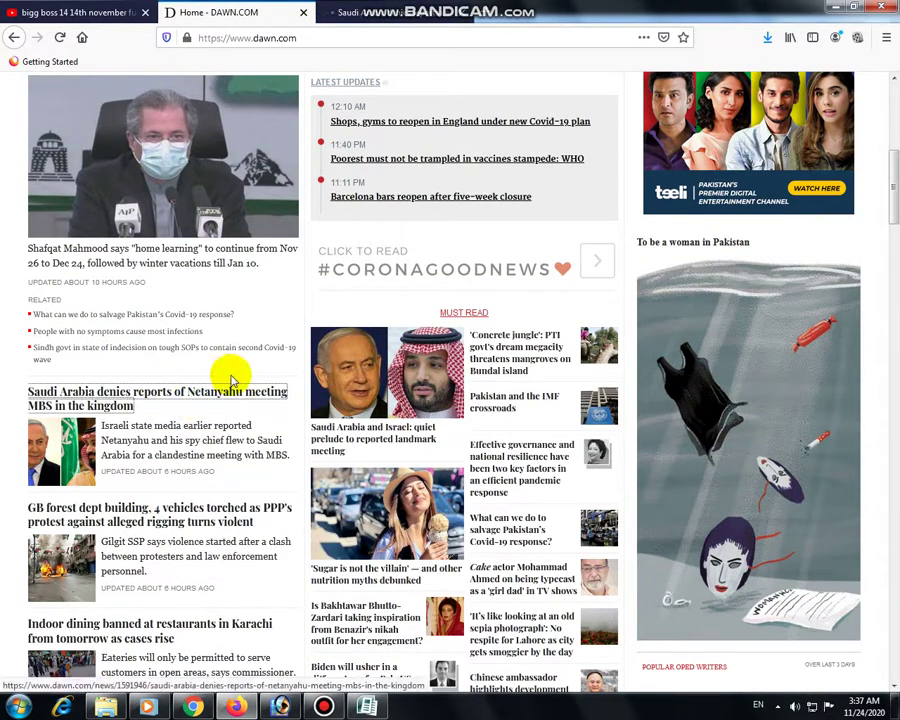
pyautogui.click(350, 12)
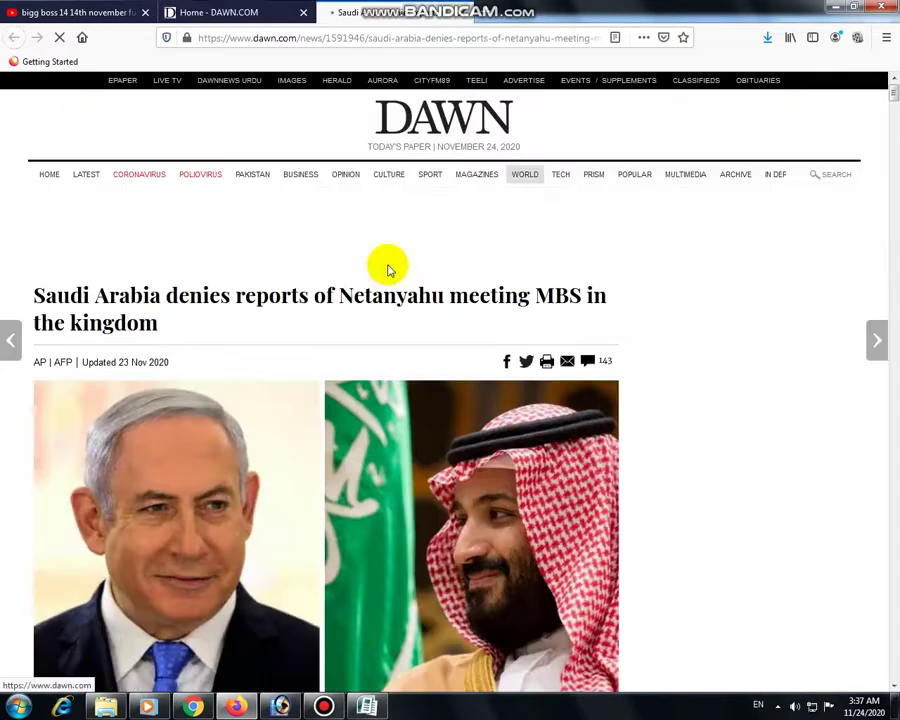
pyautogui.moveTo(157, 324); pyautogui.dragTo(34, 298)
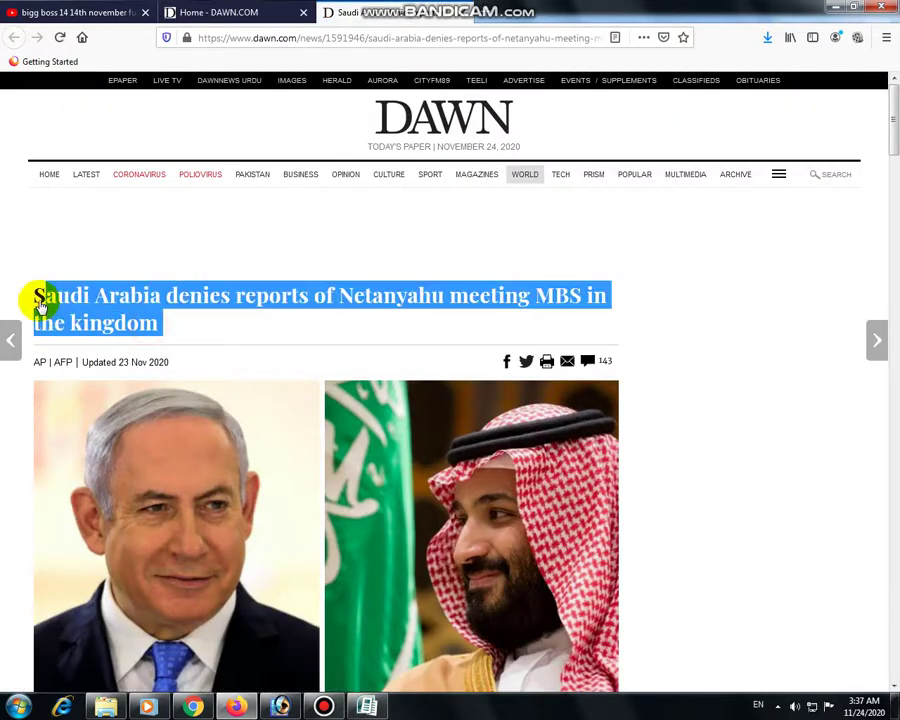
pyautogui.click(367, 705)
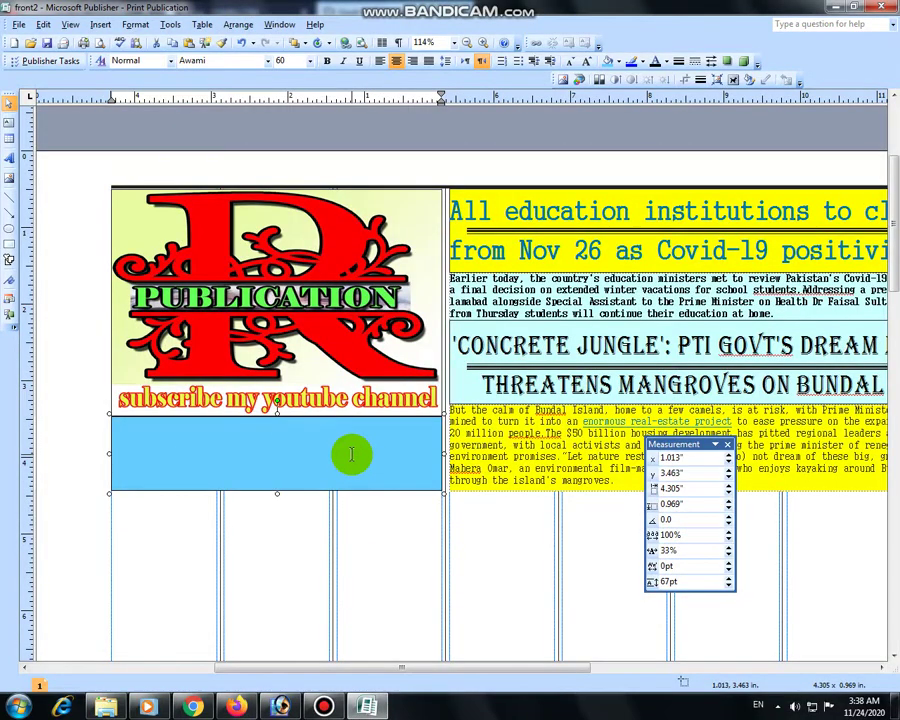
# - Paste the Saudi Arabia headline into the blue box in Algerian at size 20
pyautogui.press('e')
pyautogui.press('s')
pyautogui.press('Return')
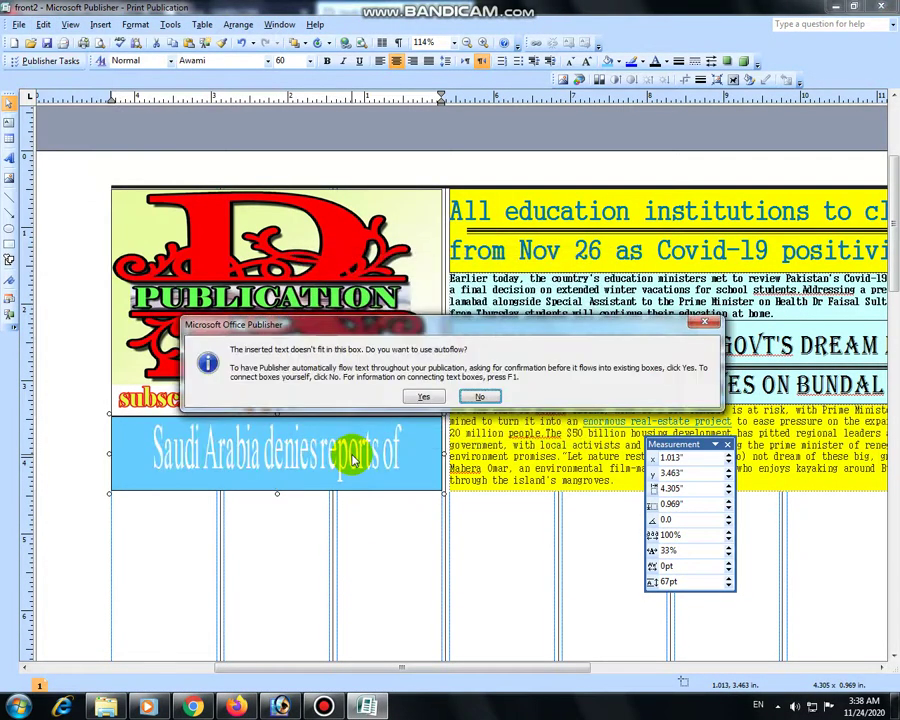
pyautogui.press('Return')
pyautogui.hotkey('ctrl', 'a')
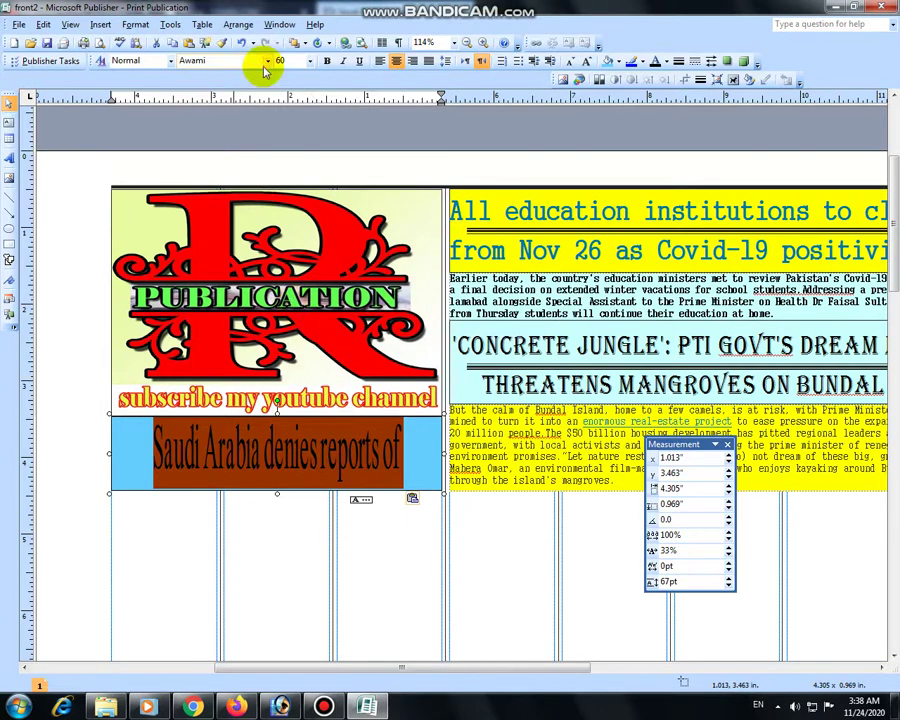
pyautogui.click(265, 61)
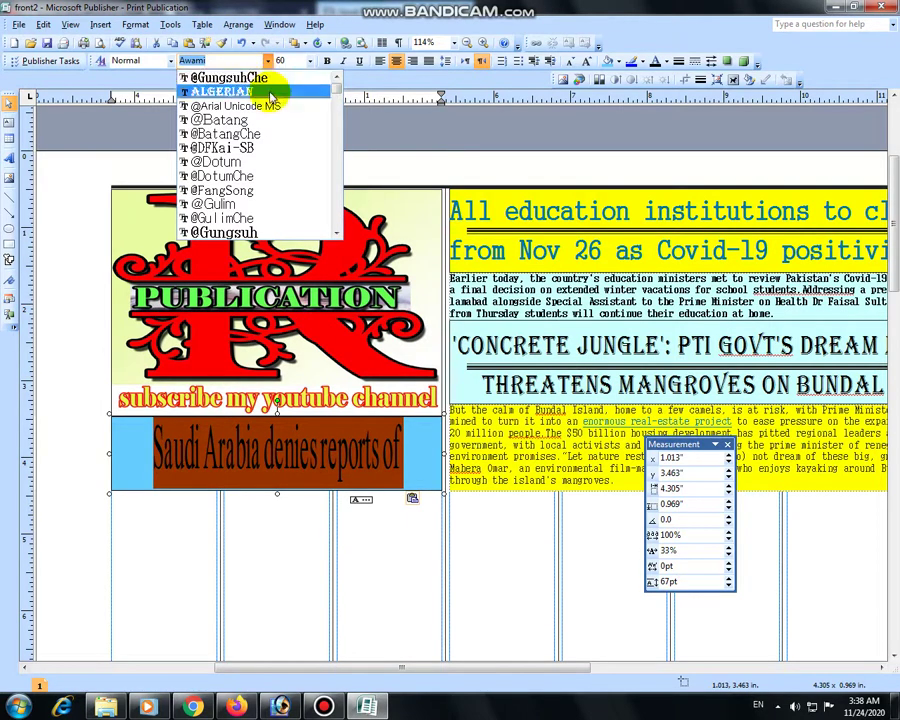
pyautogui.click(268, 91)
pyautogui.write('2')
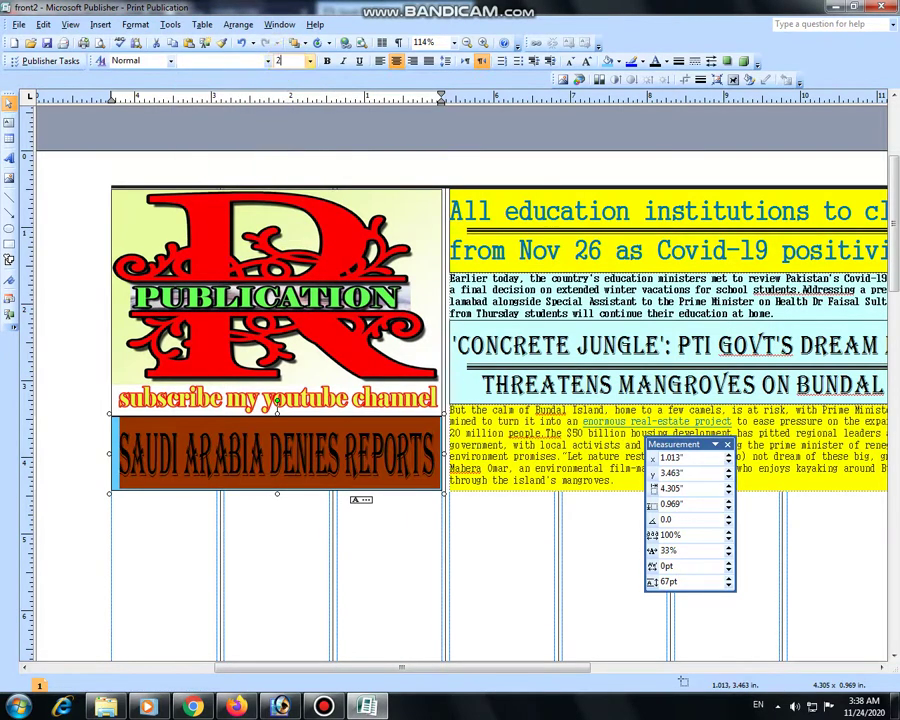
pyautogui.write('0')
pyautogui.press('Return')
# - Set the headline's line spacing to 30 pt and try text scaling of 50%, 10% and 100%
pyautogui.doubleClick(670, 581)
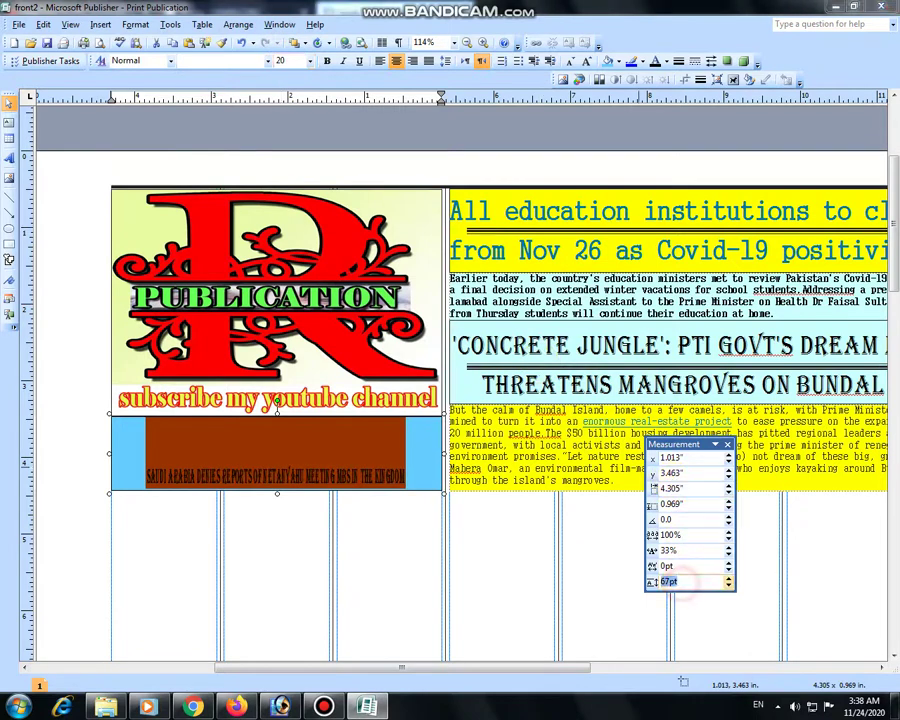
pyautogui.write('30')
pyautogui.press('Return')
pyautogui.doubleClick(678, 552)
pyautogui.write('5')
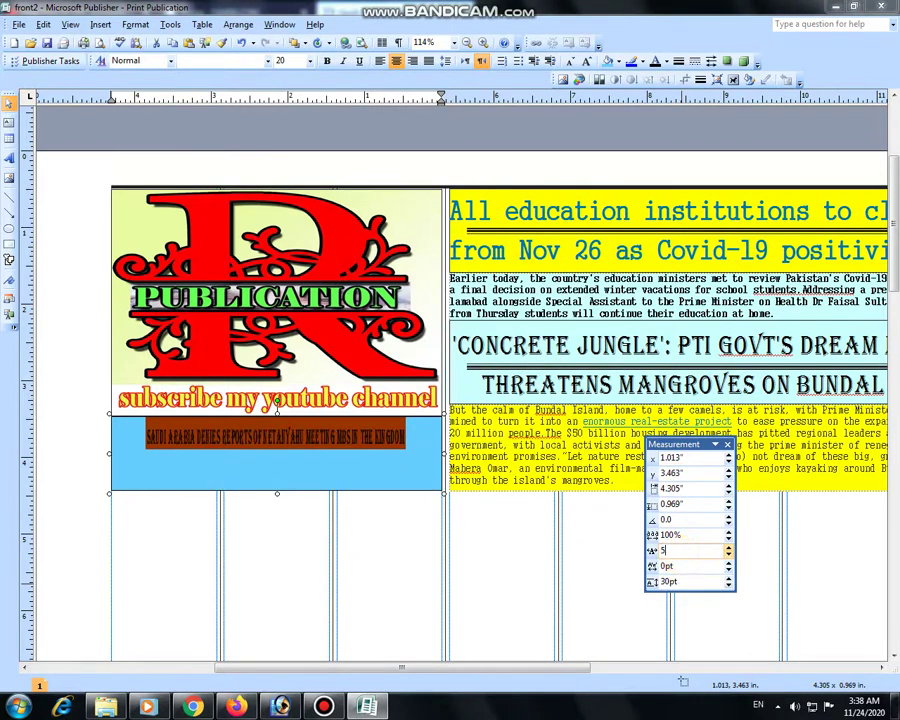
pyautogui.write('0')
pyautogui.press('Return')
pyautogui.doubleClick(678, 552)
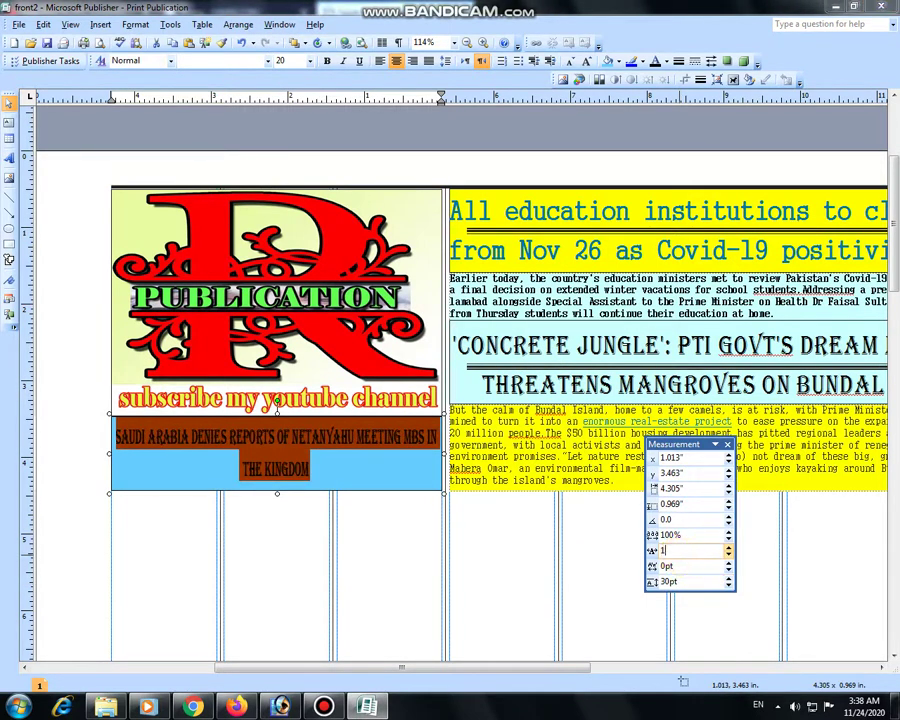
pyautogui.press('Return')
pyautogui.write('00')
pyautogui.doubleClick(678, 552)
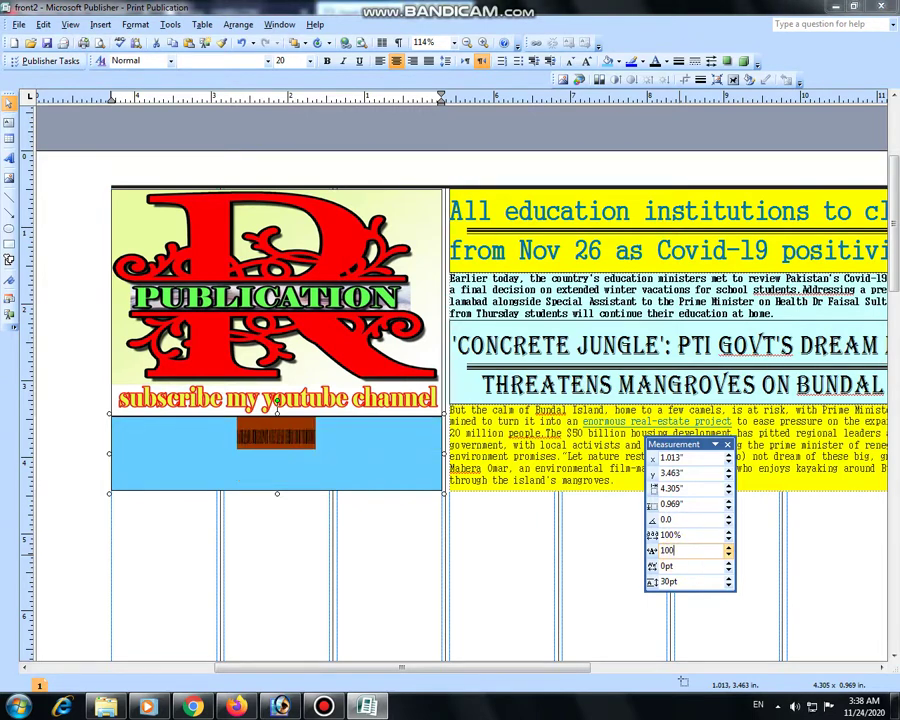
pyautogui.press('Return')
pyautogui.doubleClick(678, 552)
# - Raise the headline's line spacing to 33 pt and narrow it to 80% scaling
pyautogui.doubleClick(680, 579)
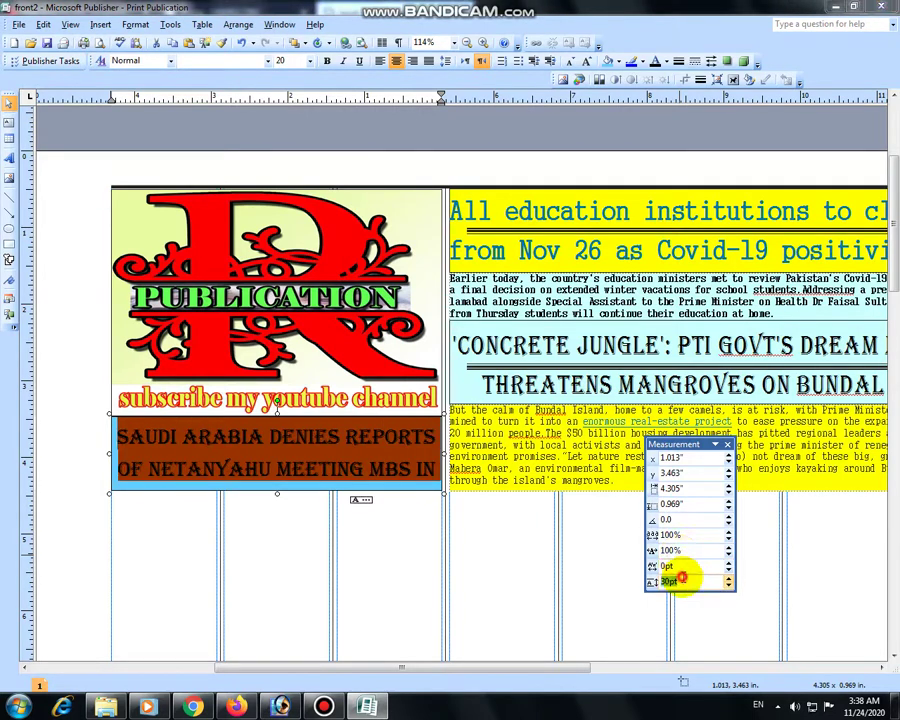
pyautogui.doubleClick(682, 580)
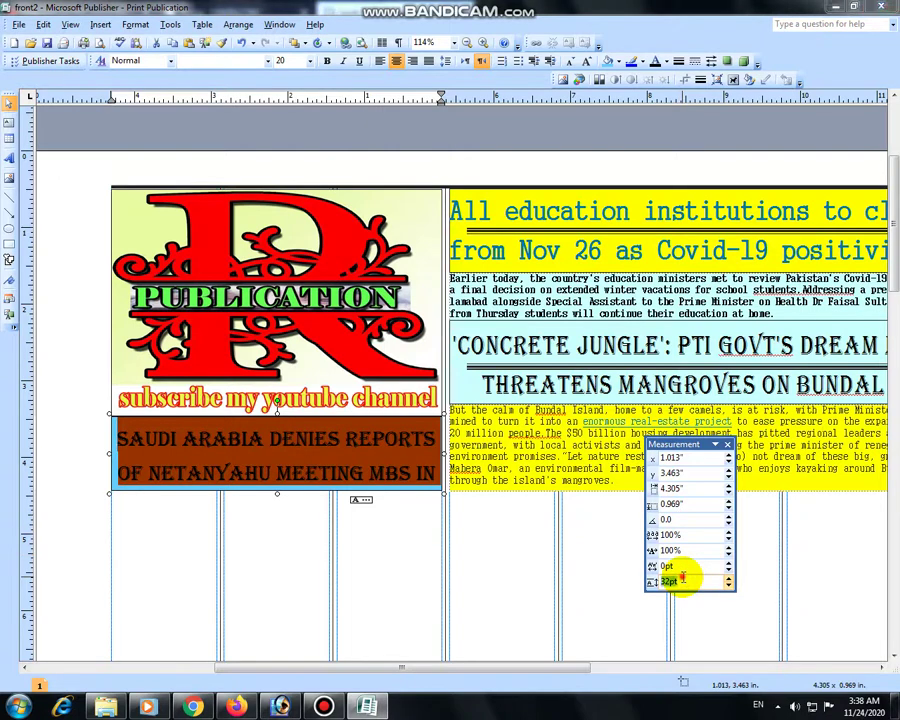
pyautogui.write('3')
pyautogui.press('Return')
pyautogui.doubleClick(671, 550)
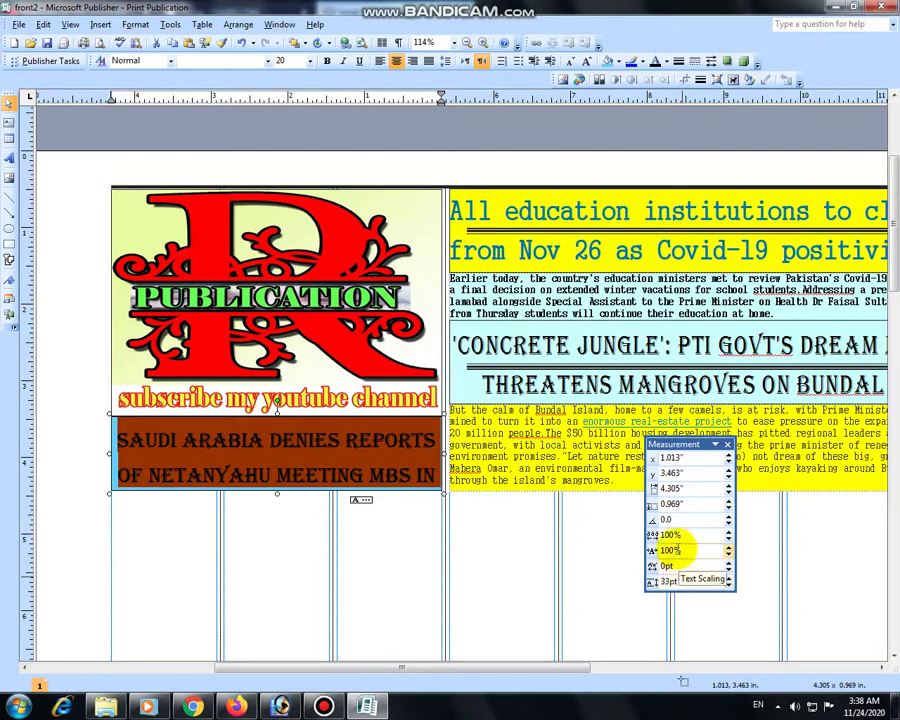
pyautogui.write('80')
pyautogui.press('Return')
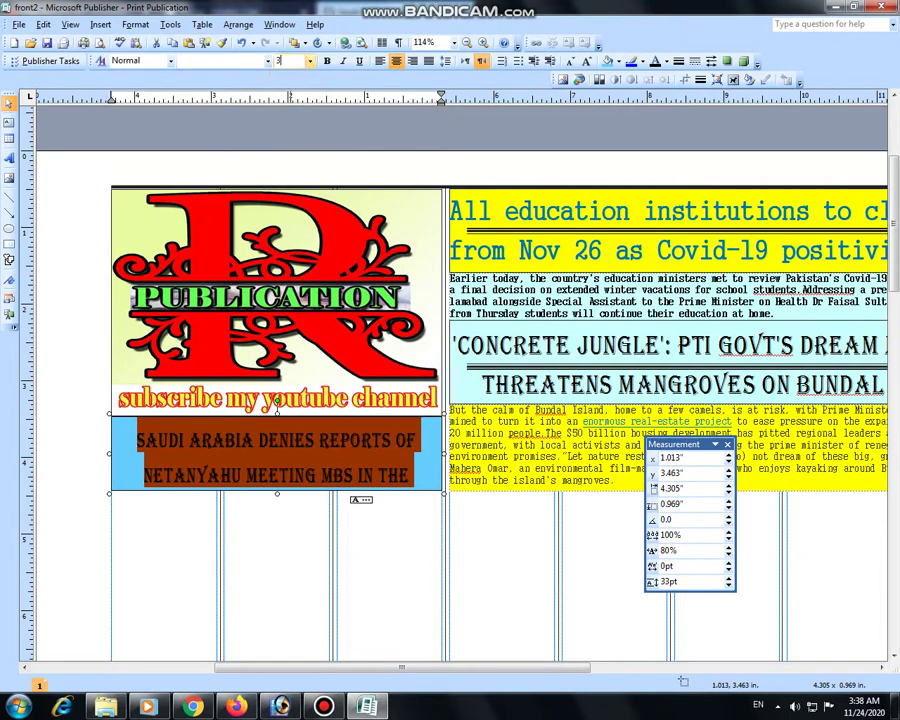
# - Enlarge the headline to size 30 and settle its scaling at 50%
pyautogui.write('0')
pyautogui.press('Return')
pyautogui.doubleClick(672, 550)
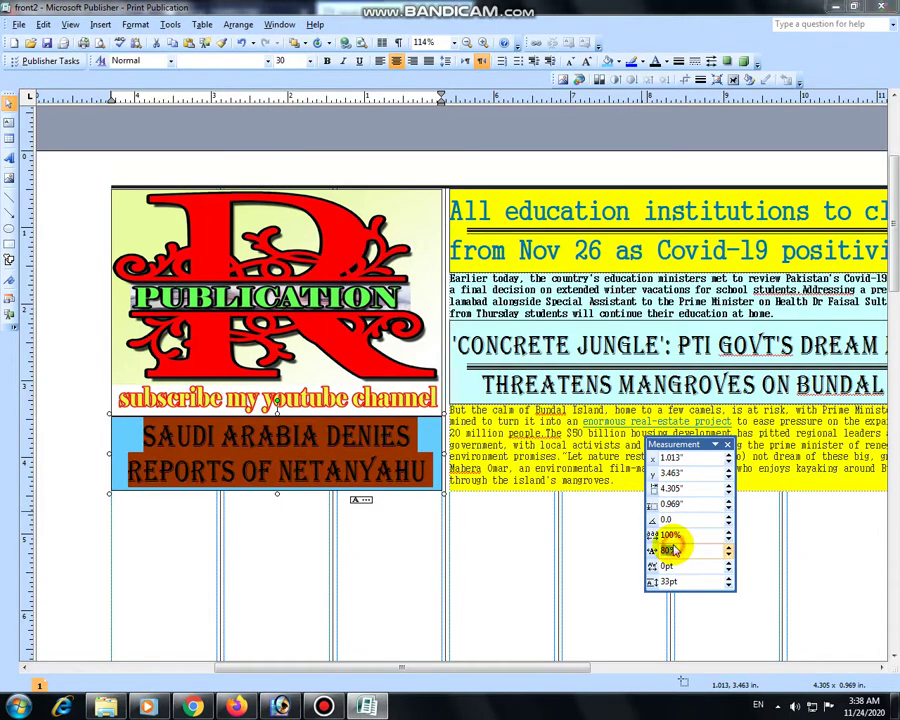
pyautogui.write('60')
pyautogui.press('Return')
pyautogui.doubleClick(672, 550)
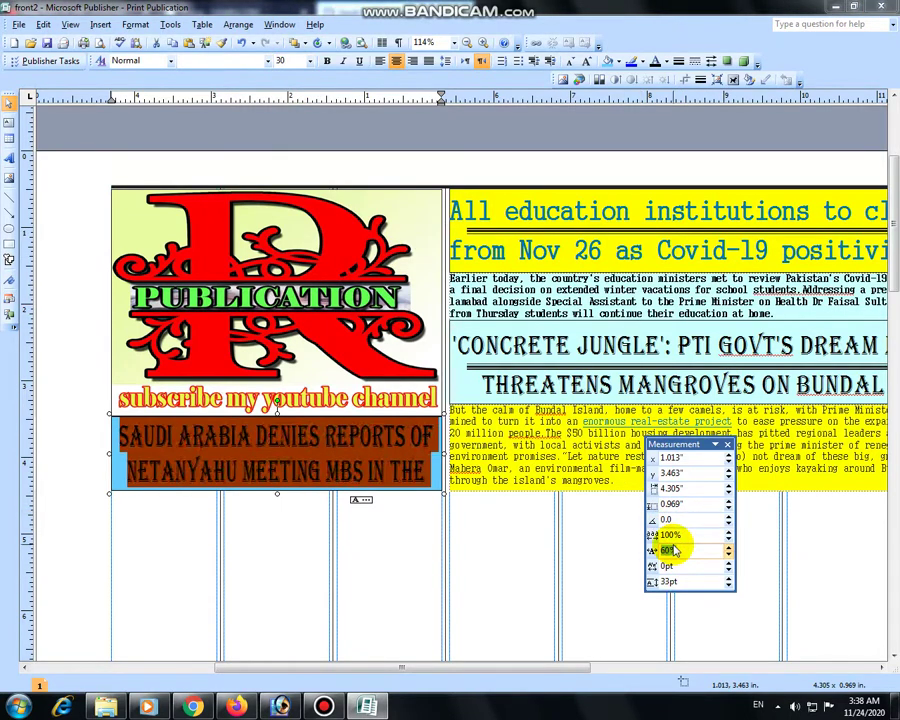
pyautogui.press('Return')
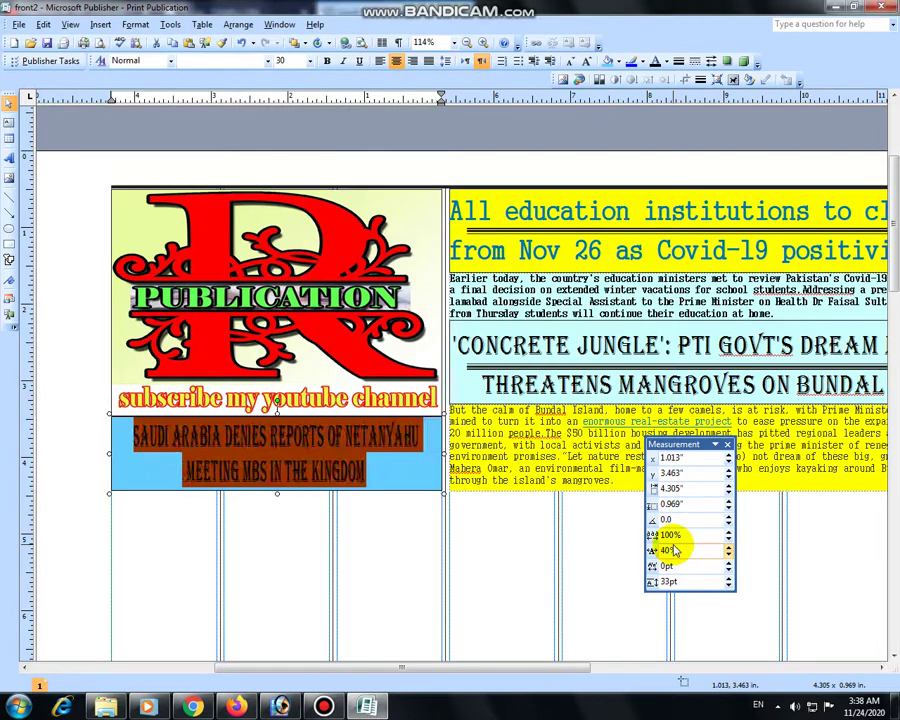
pyautogui.write('0')
pyautogui.press('Return')
pyautogui.doubleClick(675, 550)
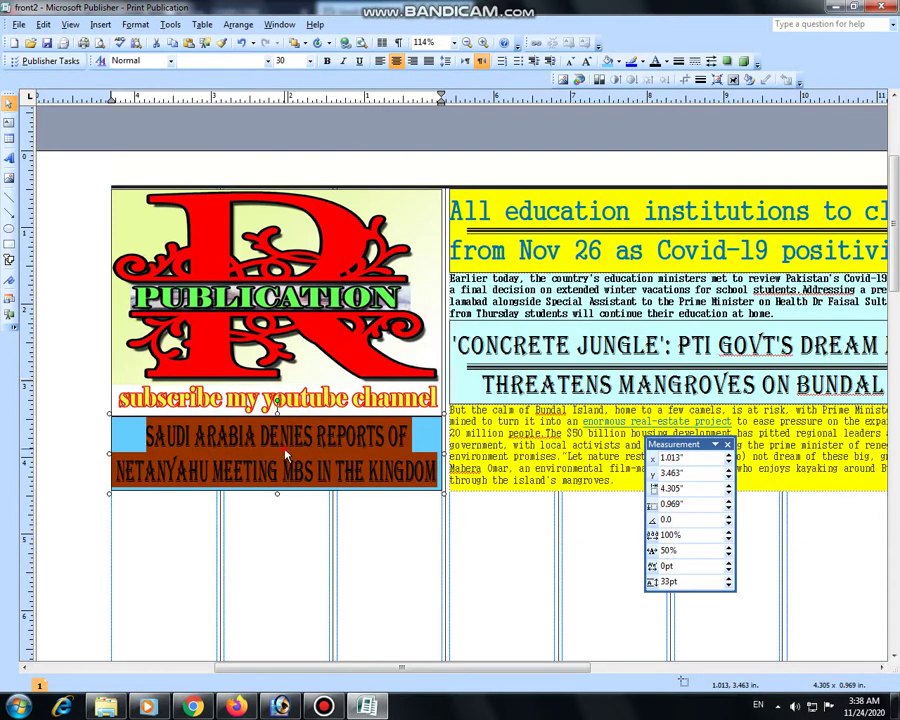
# - Give the headline's first line 60% scaling so both lines fit
pyautogui.click(235, 452)
pyautogui.moveTo(133, 430); pyautogui.dragTo(400, 434)
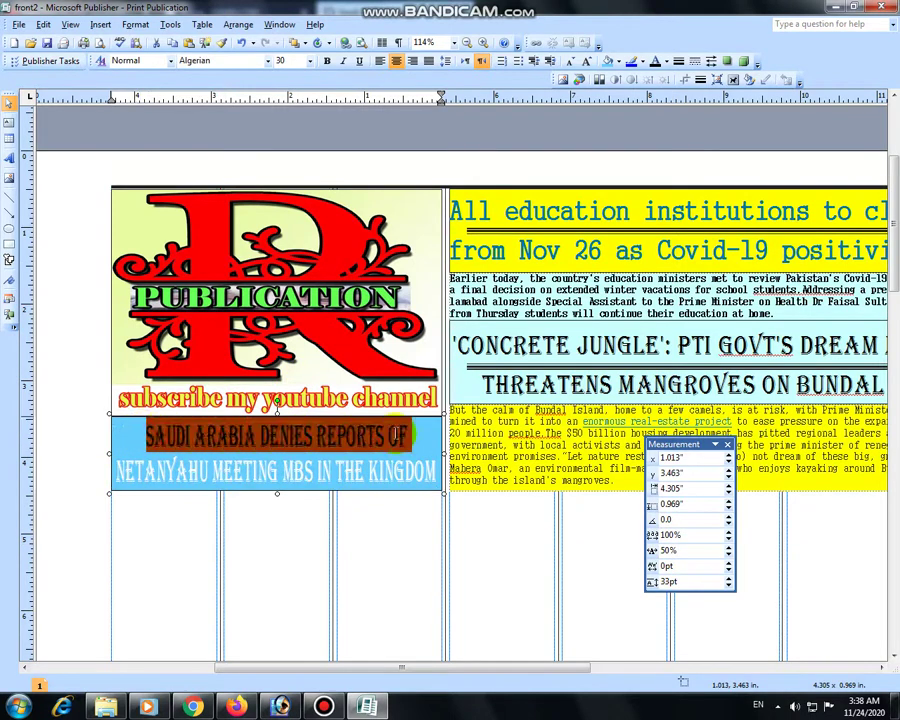
pyautogui.doubleClick(668, 550)
pyautogui.write('80')
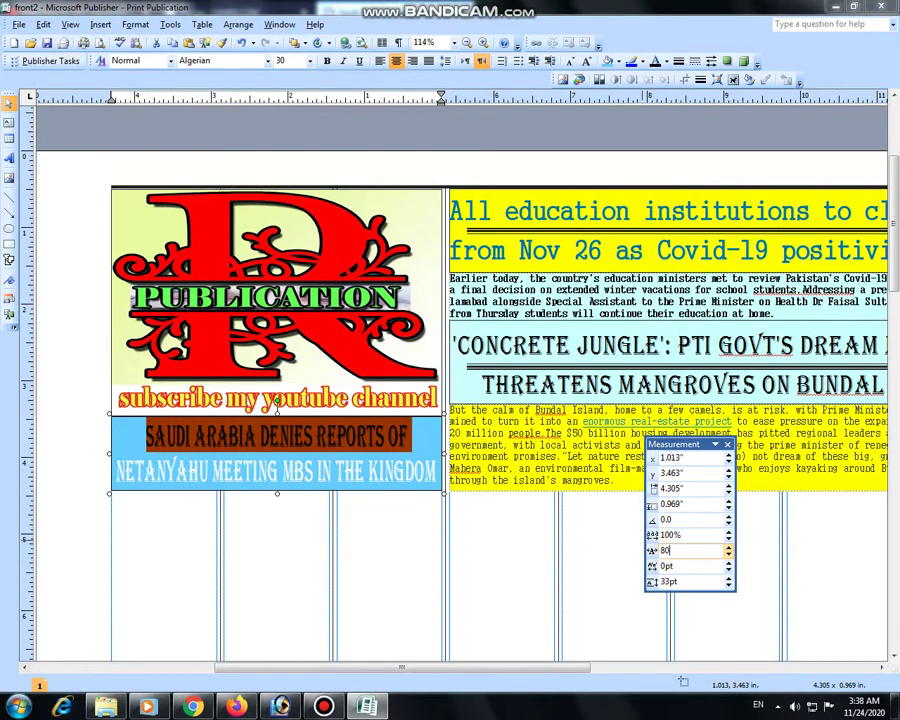
pyautogui.press('Return')
pyautogui.doubleClick(668, 550)
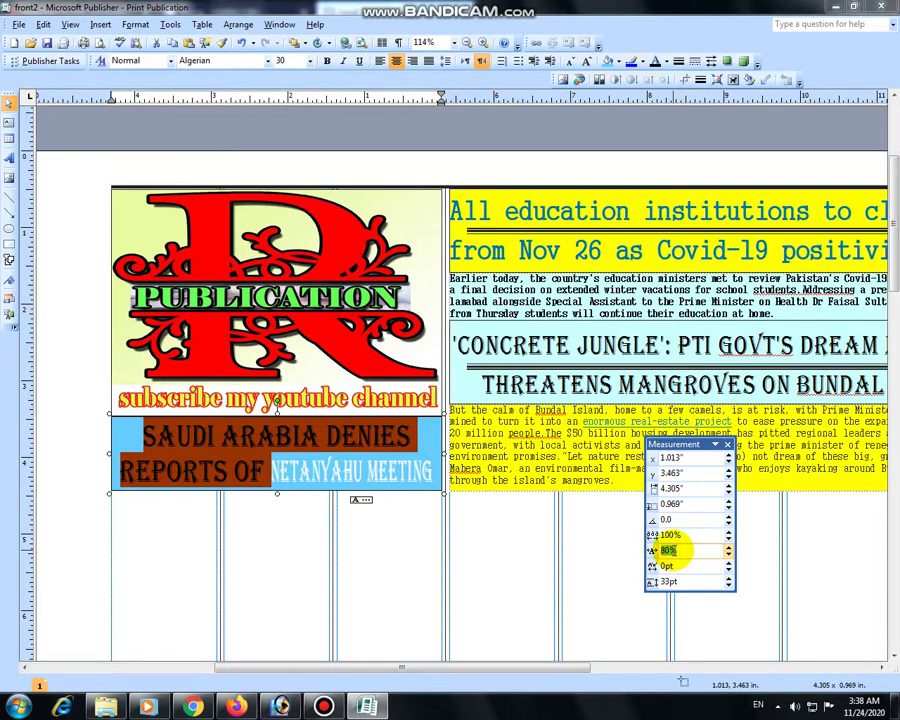
pyautogui.write('50')
pyautogui.press('Return')
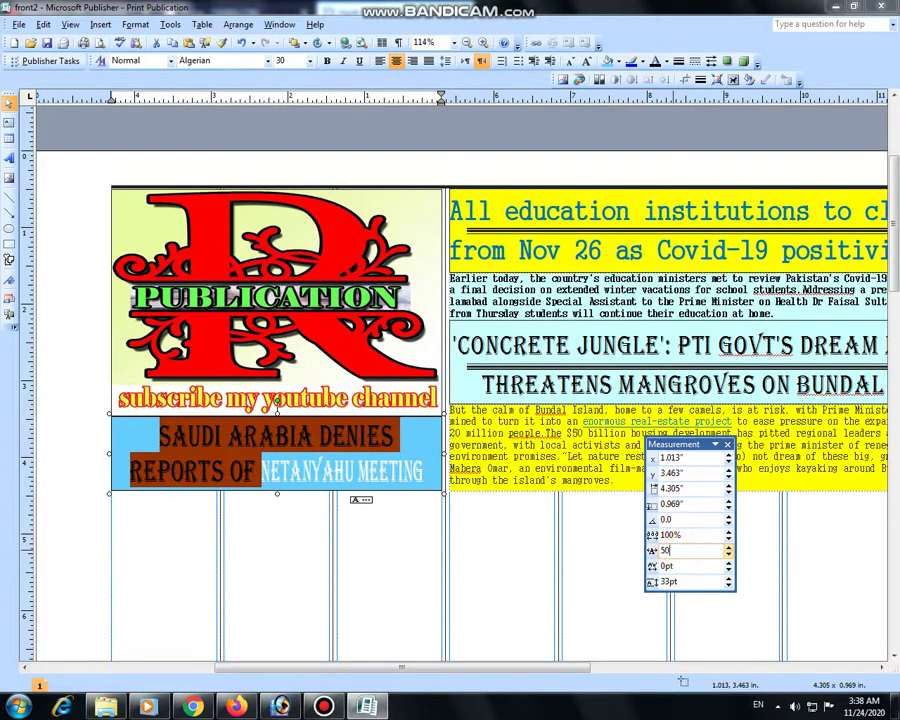
pyautogui.press('Return')
pyautogui.doubleClick(668, 550)
pyautogui.press('Return')
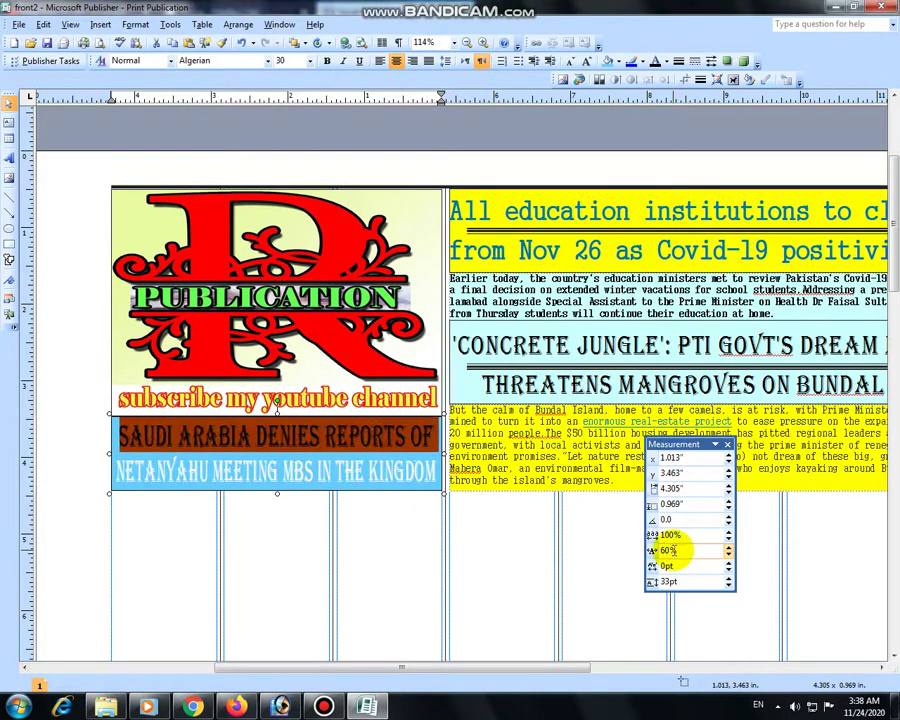
pyautogui.click(363, 545)
pyautogui.doubleClick(372, 470)
pyautogui.hotkey('ctrl', 'a')
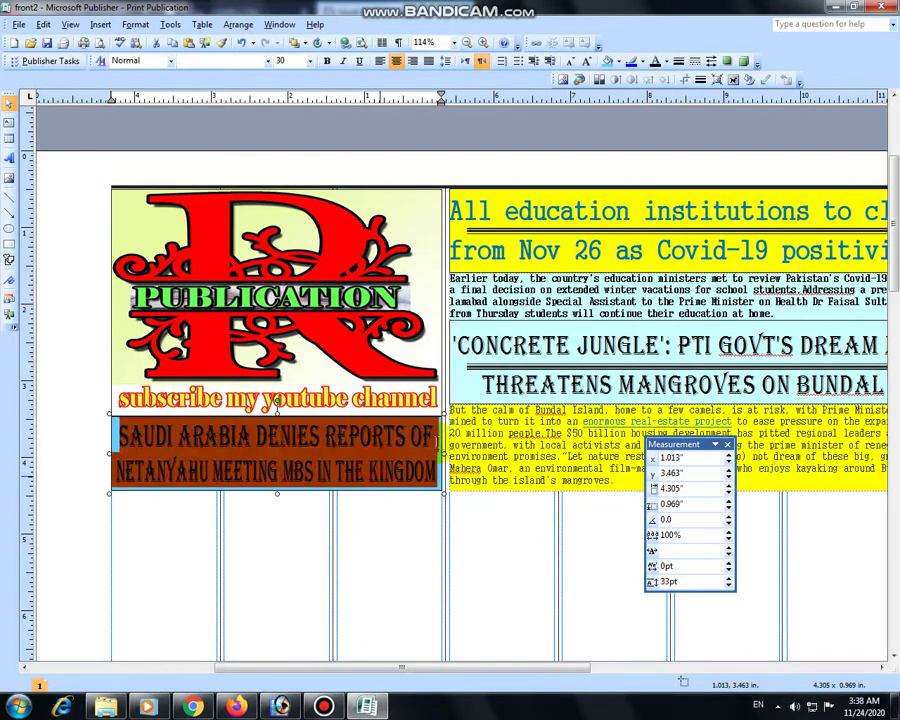
pyautogui.click(400, 506)
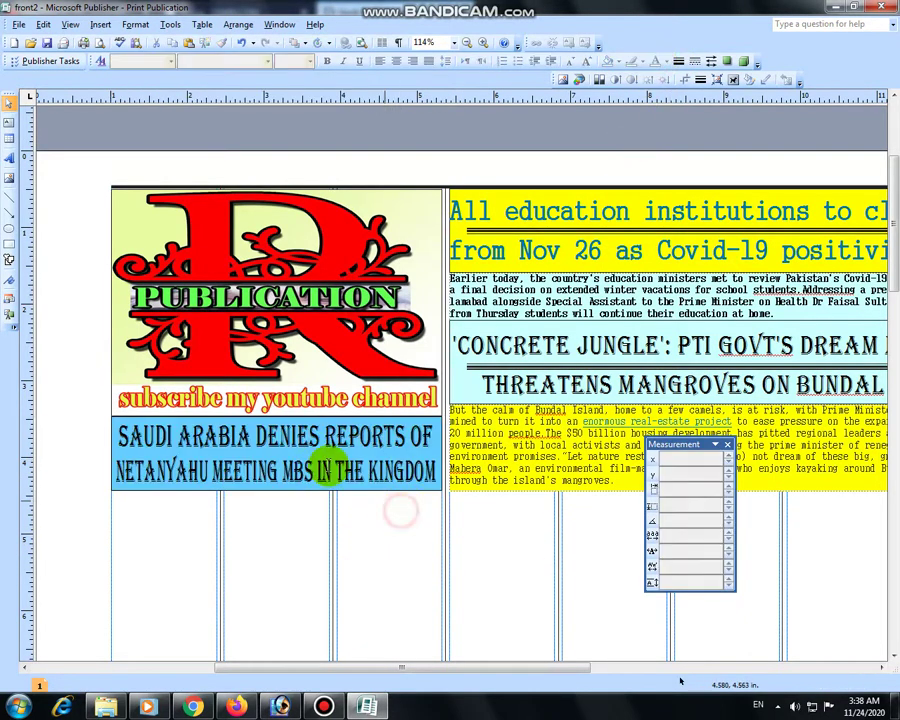
# - Draw a rule line across the headline box and give it a heavier line weight
pyautogui.click(9, 197)
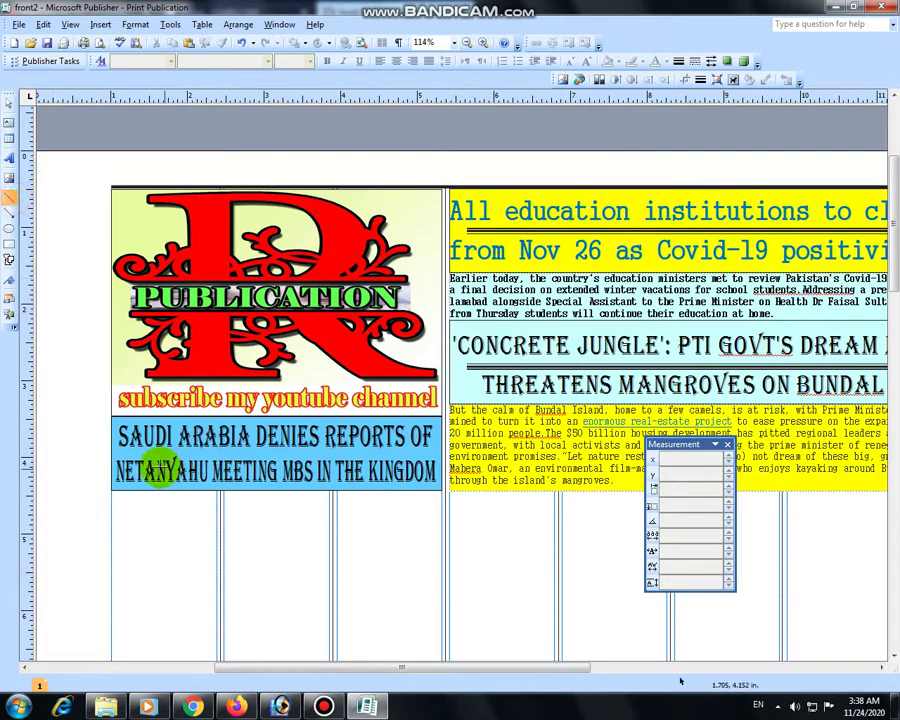
pyautogui.moveTo(128, 452); pyautogui.dragTo(166, 452)
pyautogui.moveTo(268, 452); pyautogui.dragTo(414, 453)
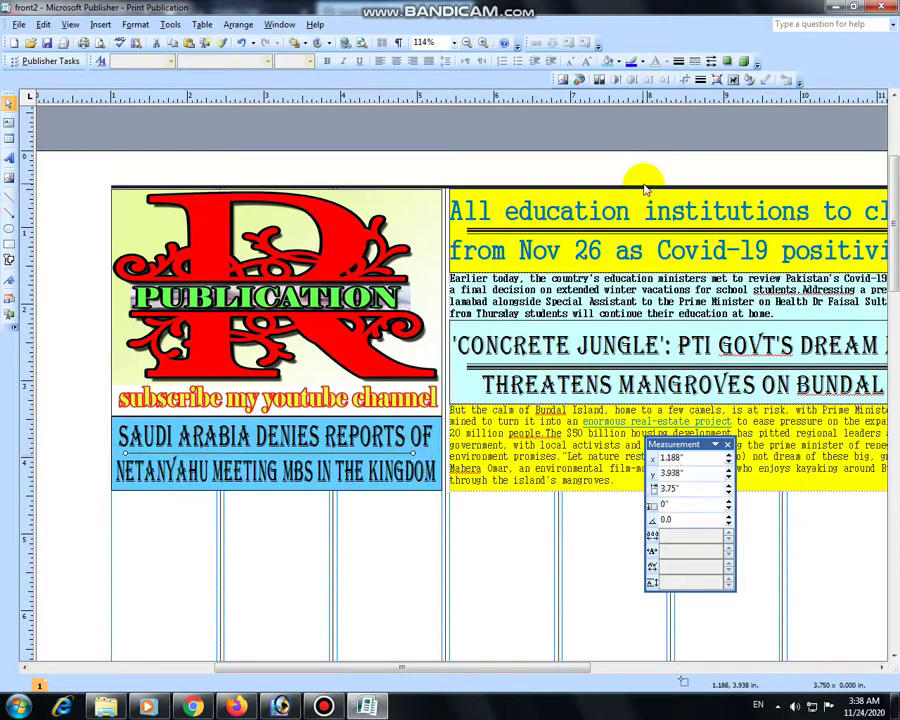
pyautogui.click(697, 84)
pyautogui.click(733, 271)
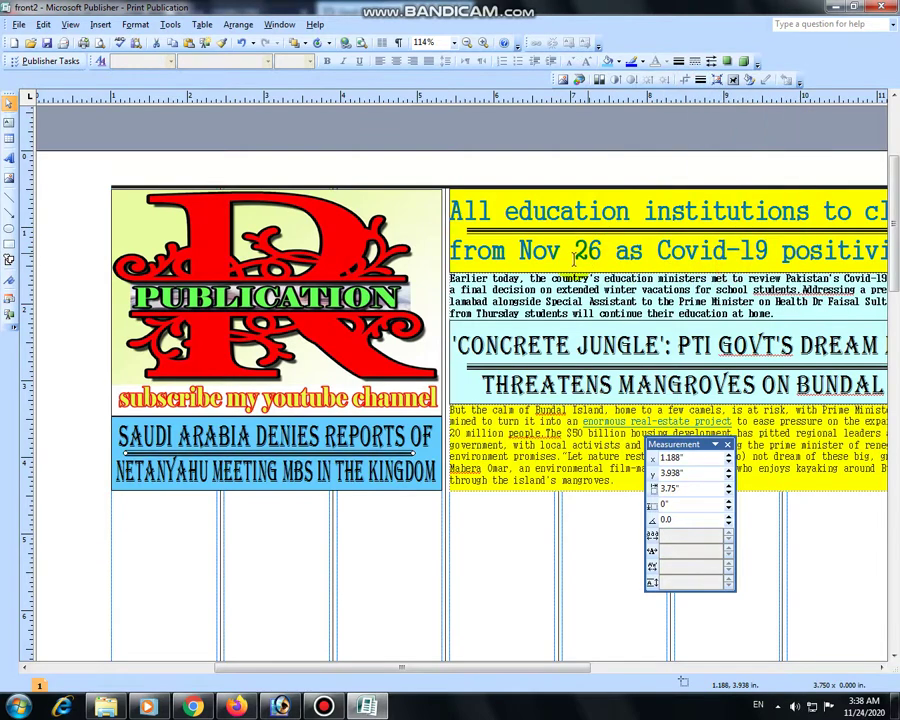
# - Move the banded frame up beside the left columns and narrow it to about 4.4 inches
pyautogui.scroll(-5, 630, 300)
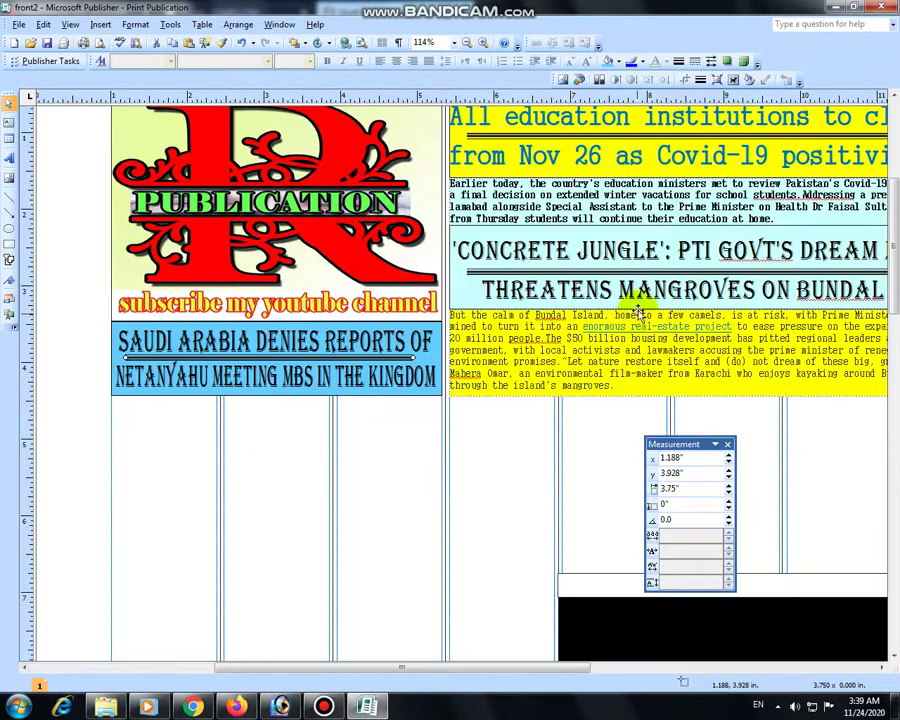
pyautogui.scroll(-1, 590, 500)
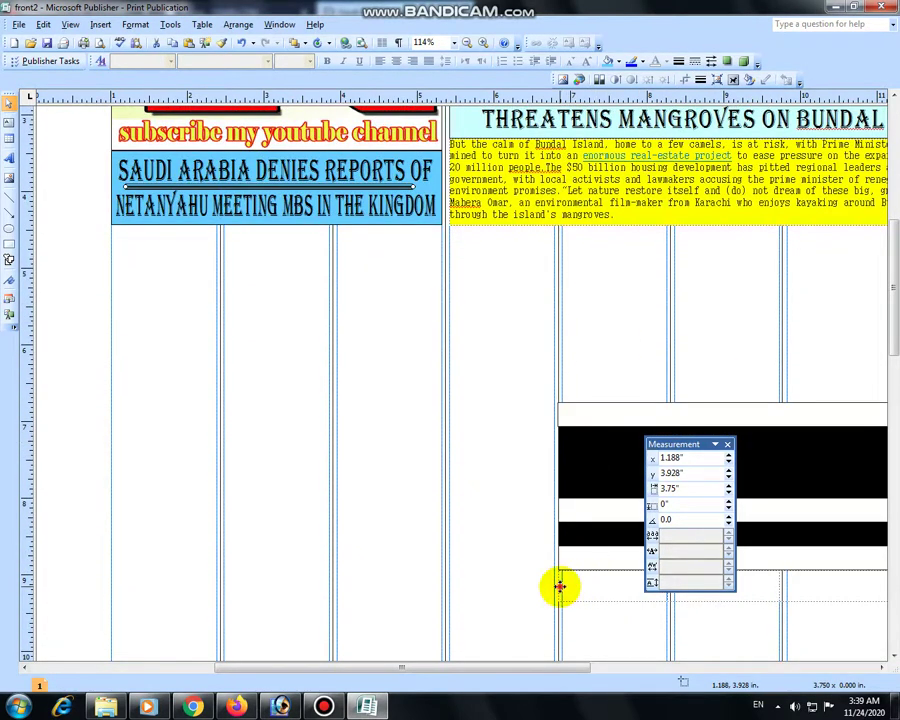
pyautogui.moveTo(560, 587); pyautogui.dragTo(166, 254)
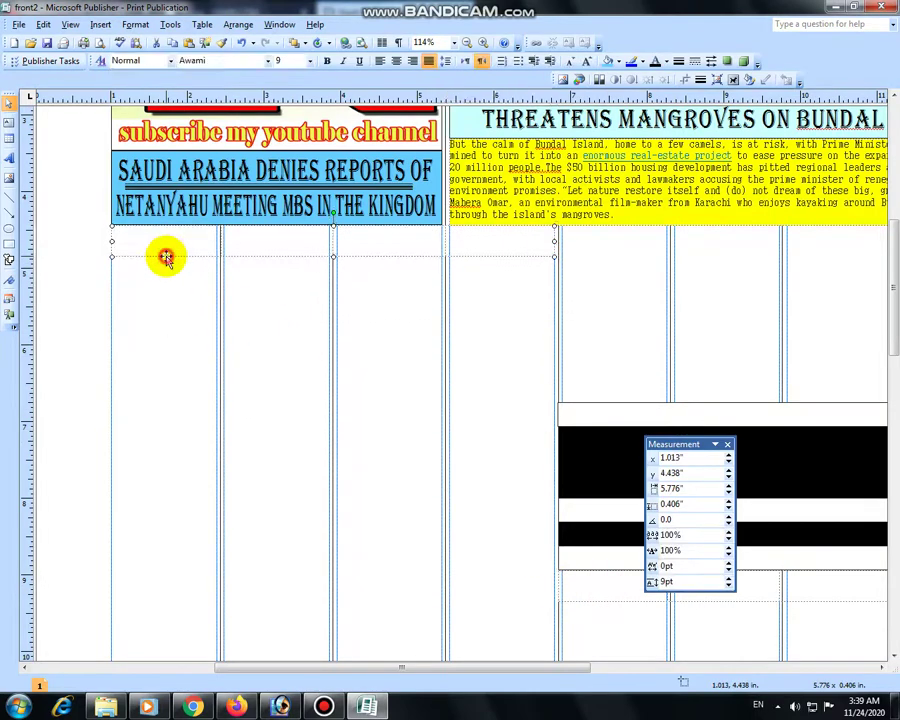
pyautogui.scroll(2, 166, 254)
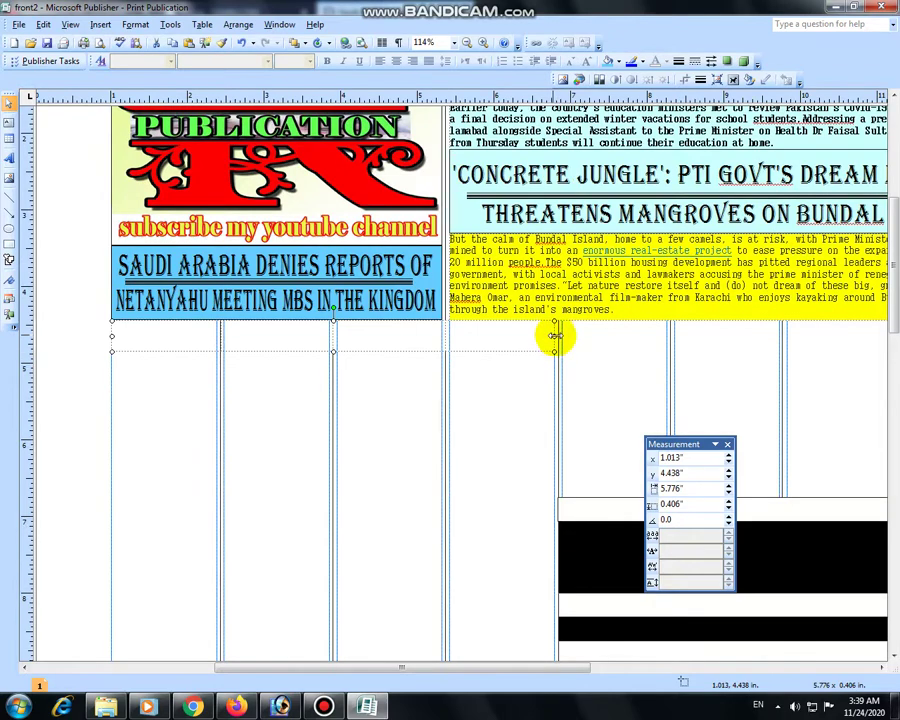
pyautogui.moveTo(555, 335); pyautogui.dragTo(441, 341)
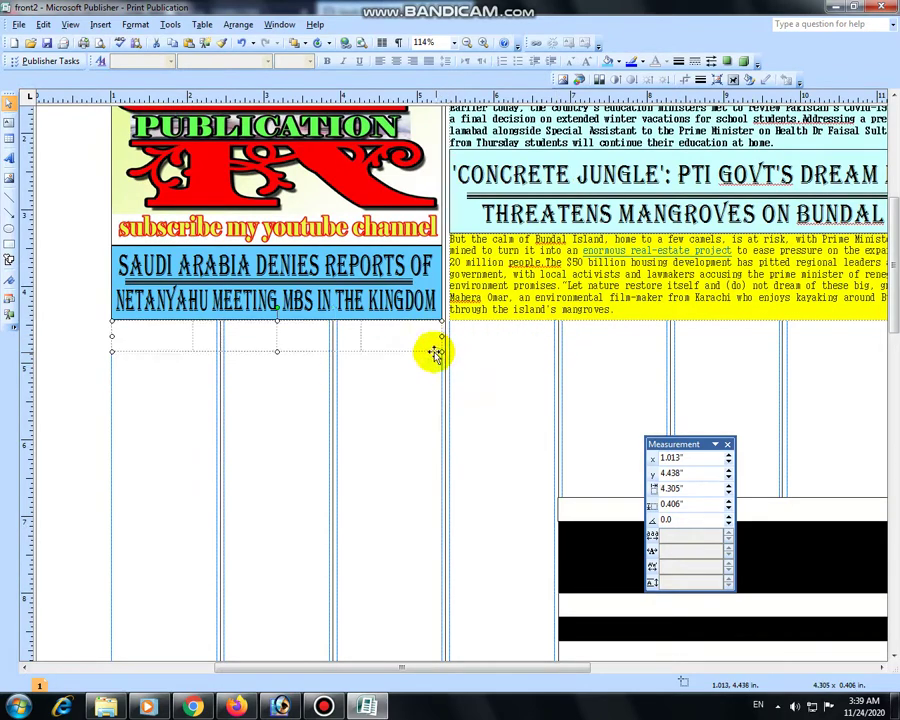
# - Set the new text box under the Saudi headline to 1 column with left-to-right text
pyautogui.doubleClick(433, 355)
pyautogui.click(497, 192)
pyautogui.click(507, 355)
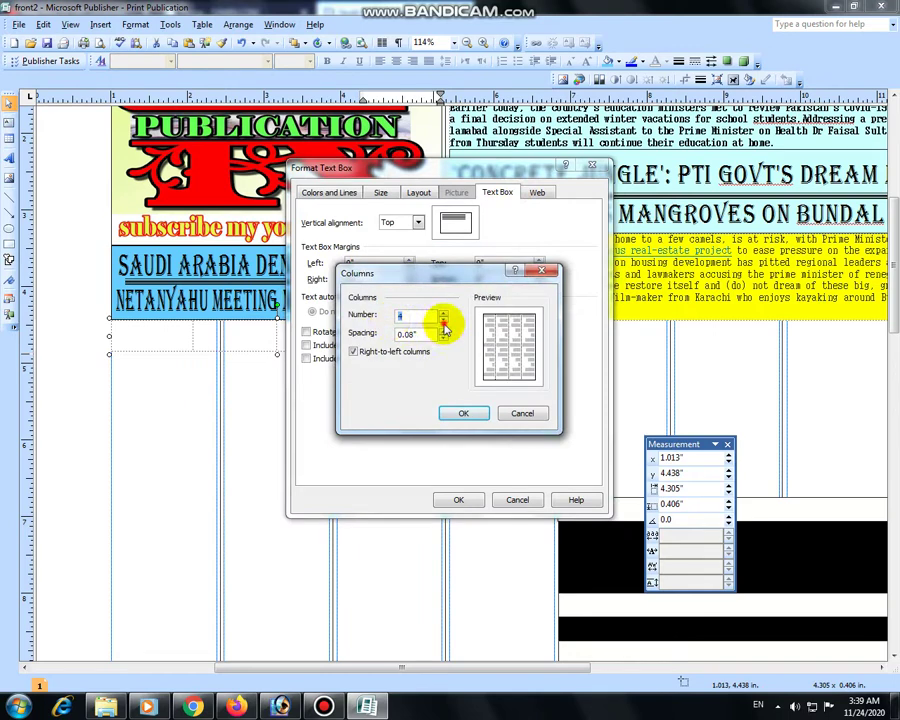
pyautogui.click(463, 413)
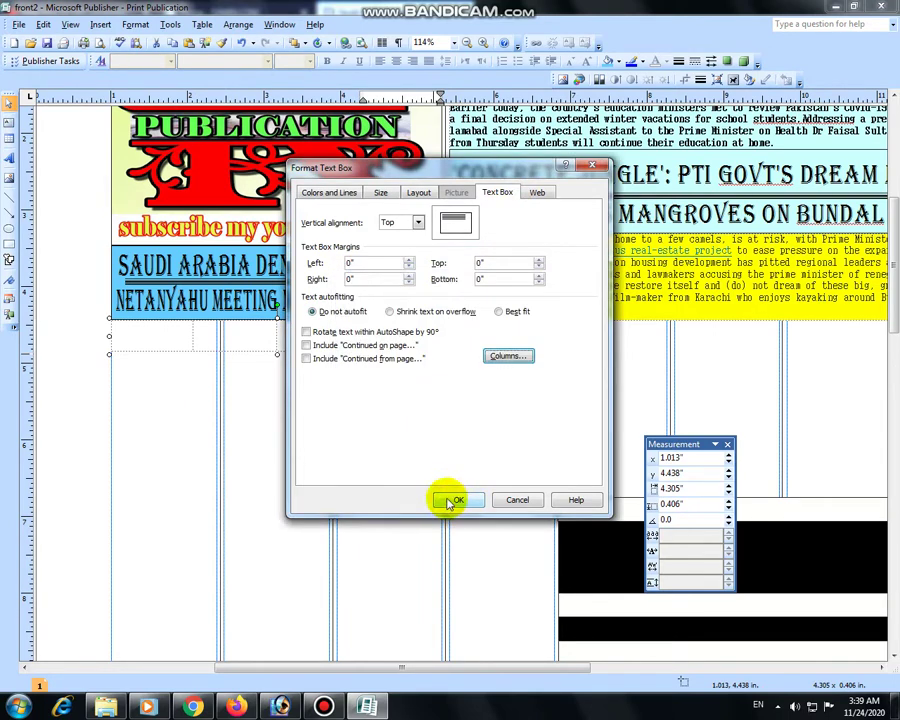
pyautogui.click(449, 501)
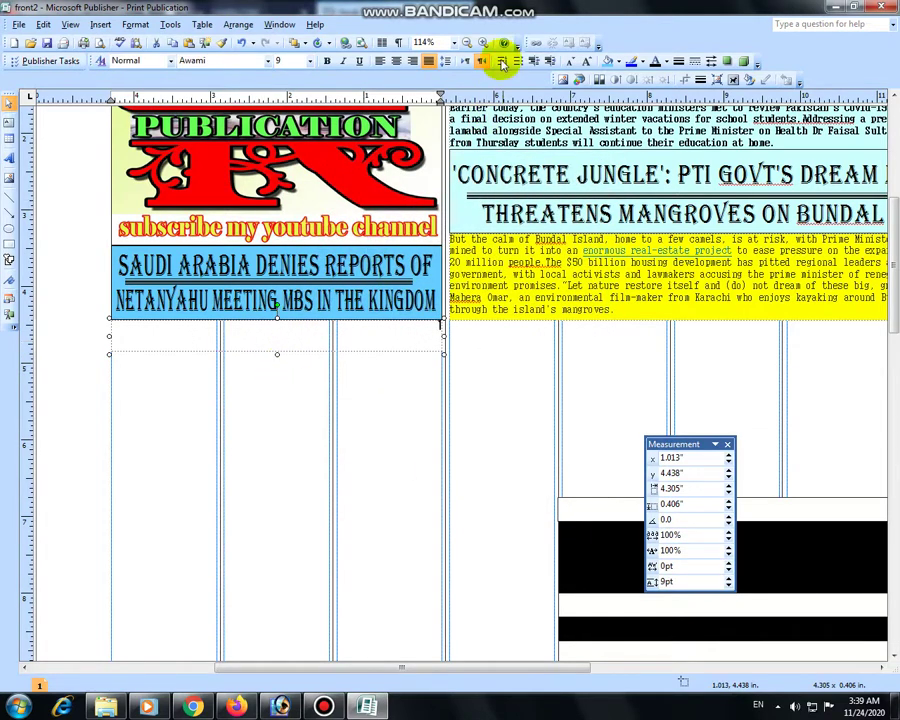
pyautogui.click(464, 61)
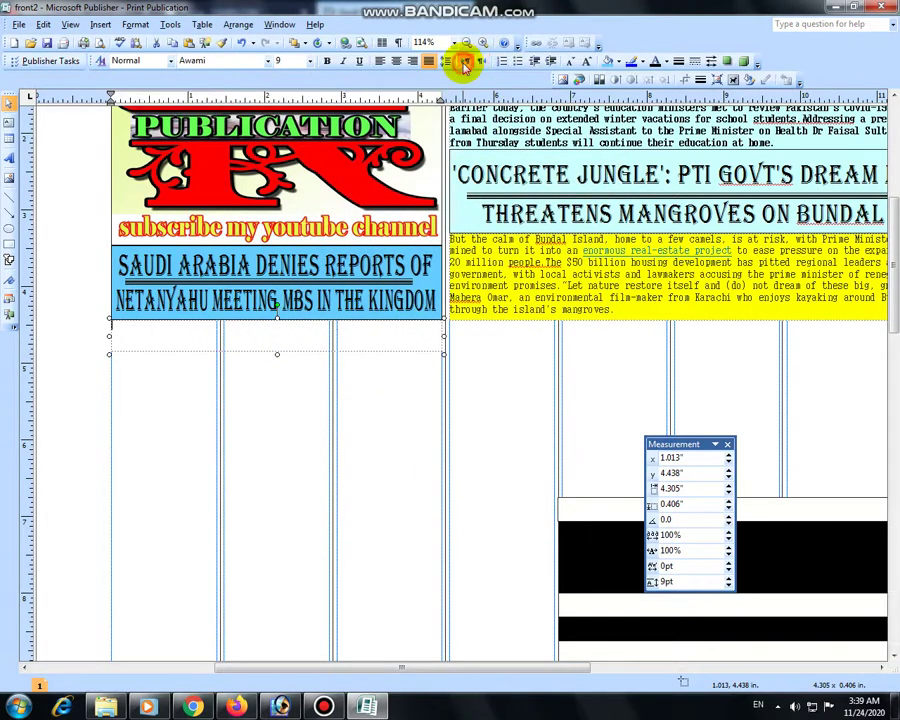
pyautogui.click(236, 707)
# - Select and copy the Dawn article's two quoted paragraphs on Saudi Arabia denying the meeting reports
pyautogui.scroll(-3, 381, 532)
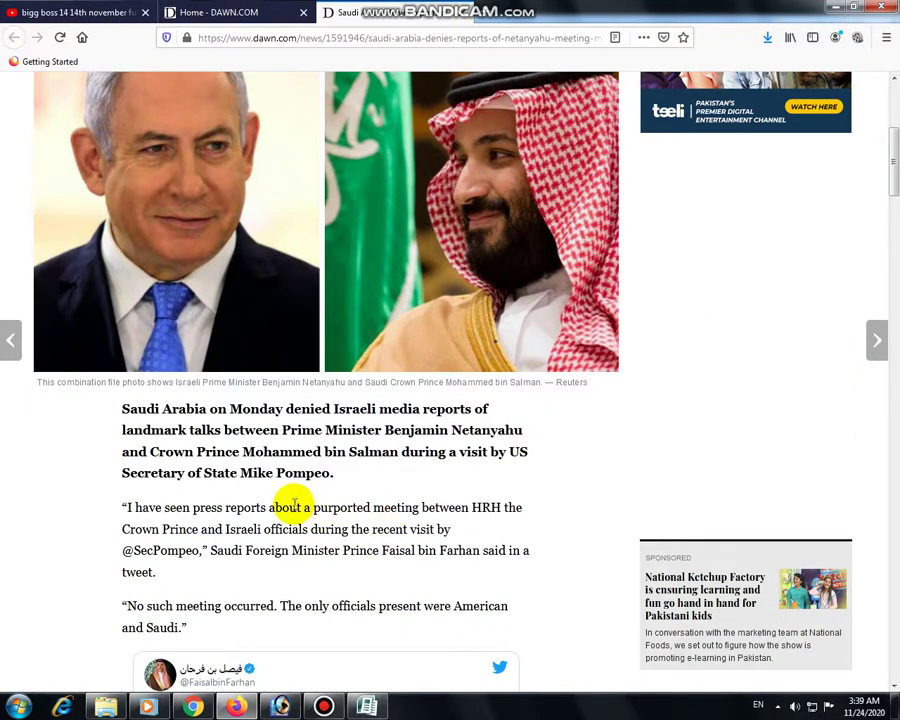
pyautogui.scroll(-1, 282, 490)
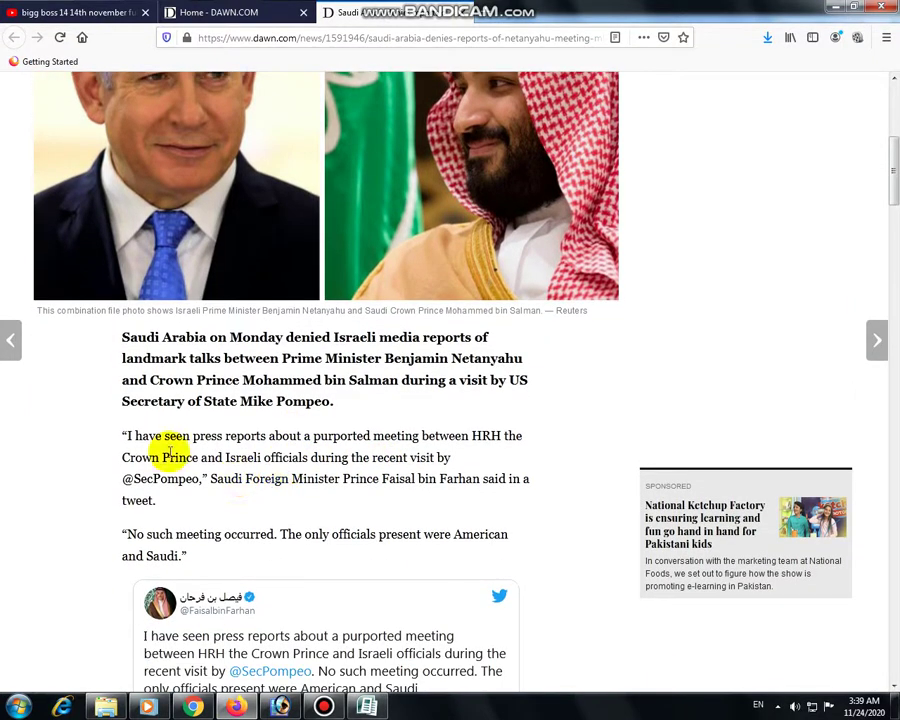
pyautogui.moveTo(124, 432)
pyautogui.mouseDown()
pyautogui.moveTo(193, 544)
pyautogui.moveTo(190, 562)
pyautogui.mouseUp()
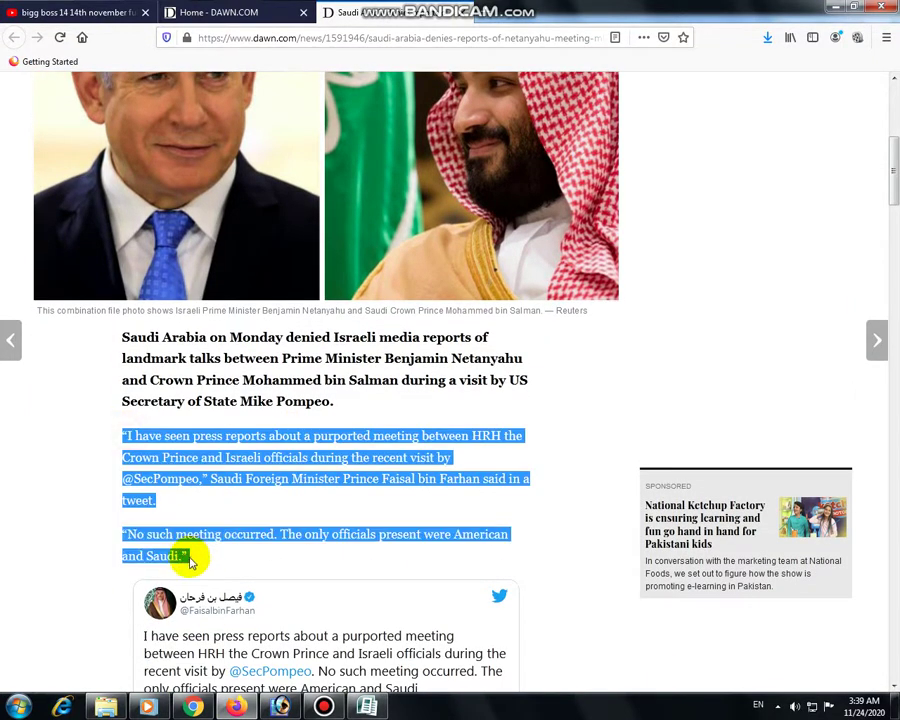
pyautogui.scroll(-2, 190, 536)
pyautogui.scroll(-2, 190, 536)
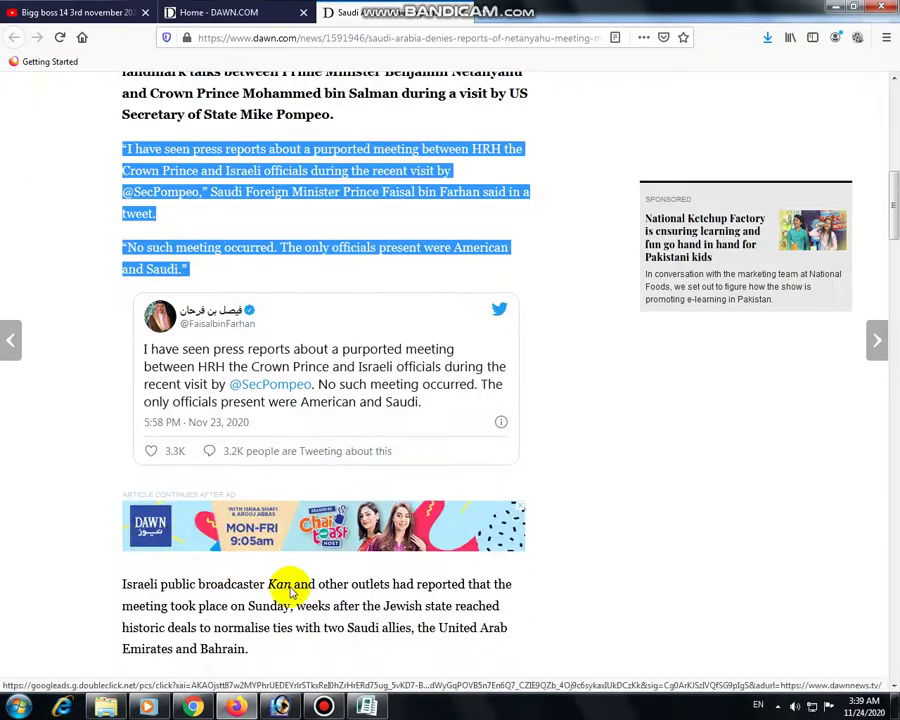
pyautogui.click(368, 706)
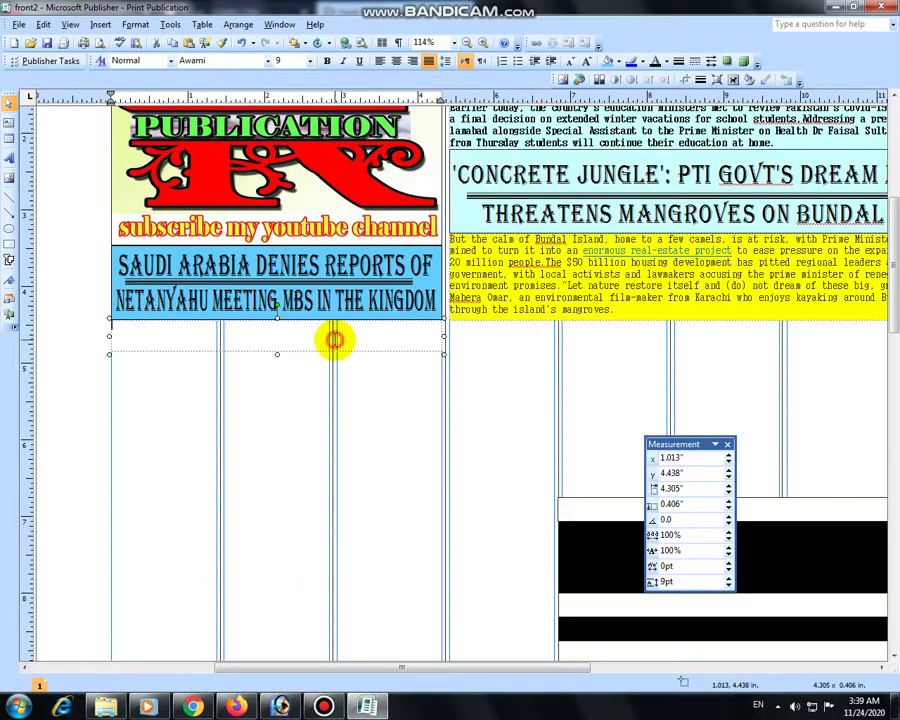
# - Paste both quotes into the box, declining overflow flow, lengthen it and apply 11pt line spacing
pyautogui.hotkey('ctrl', 'v')
pyautogui.press('n')
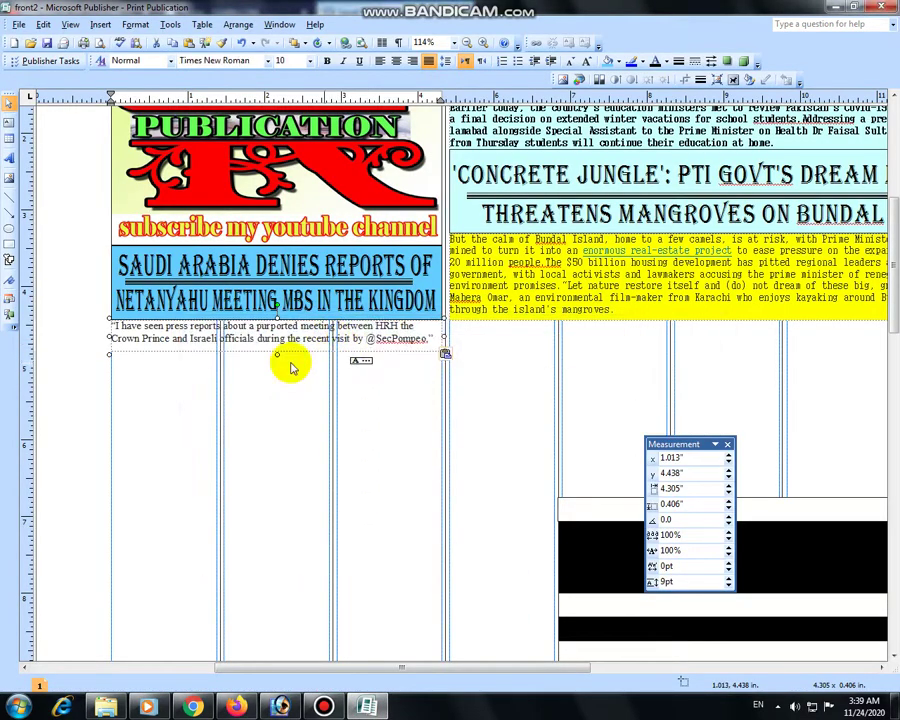
pyautogui.moveTo(277, 355); pyautogui.dragTo(277, 418)
pyautogui.hotkey('ctrl', 'a')
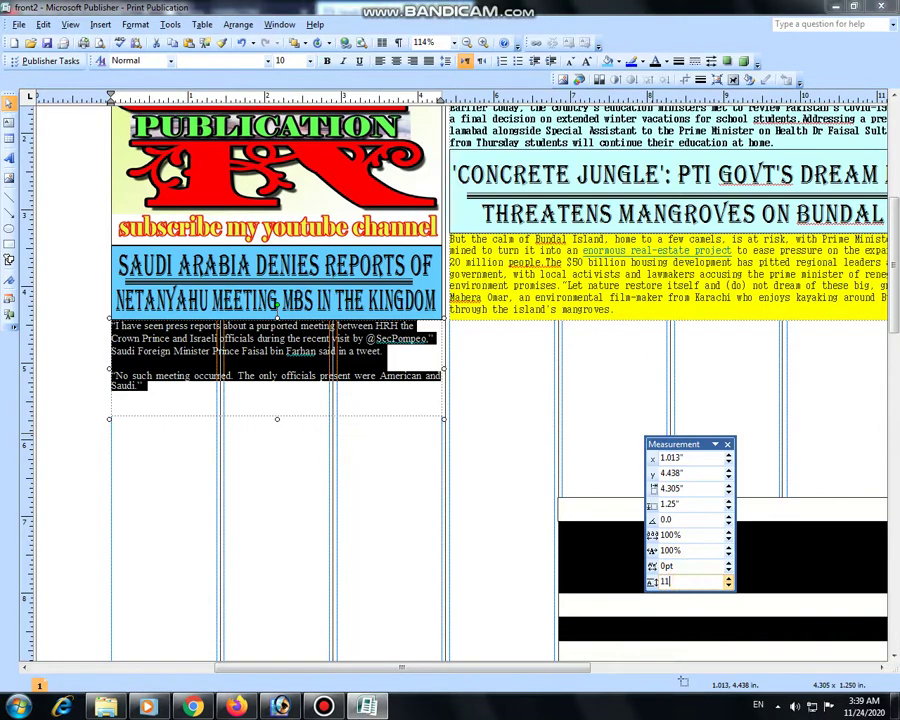
pyautogui.press('Return')
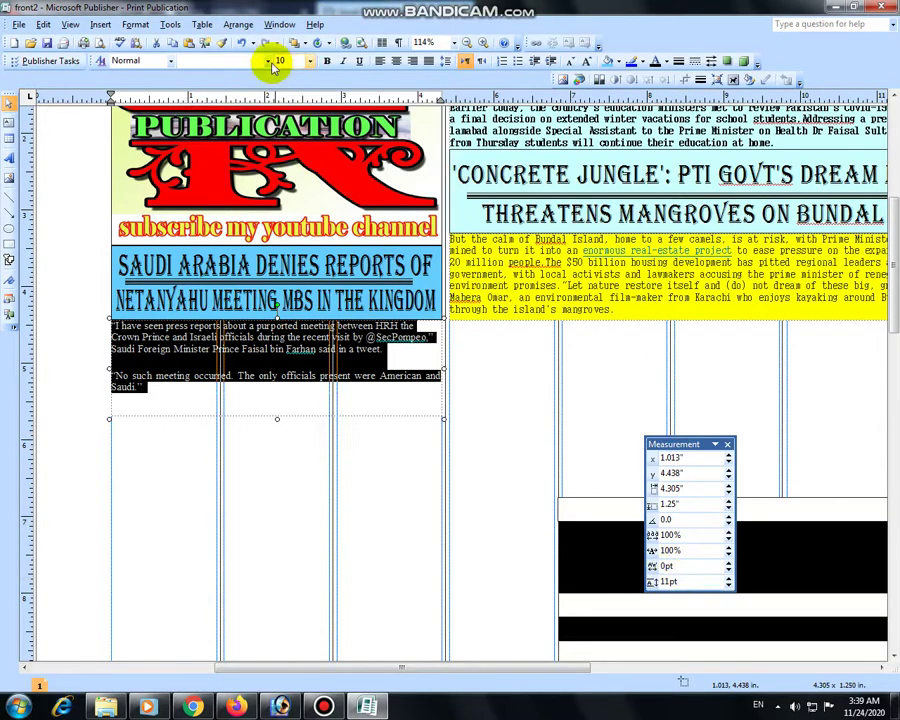
pyautogui.click(267, 60)
pyautogui.click(262, 90)
pyautogui.click(279, 361)
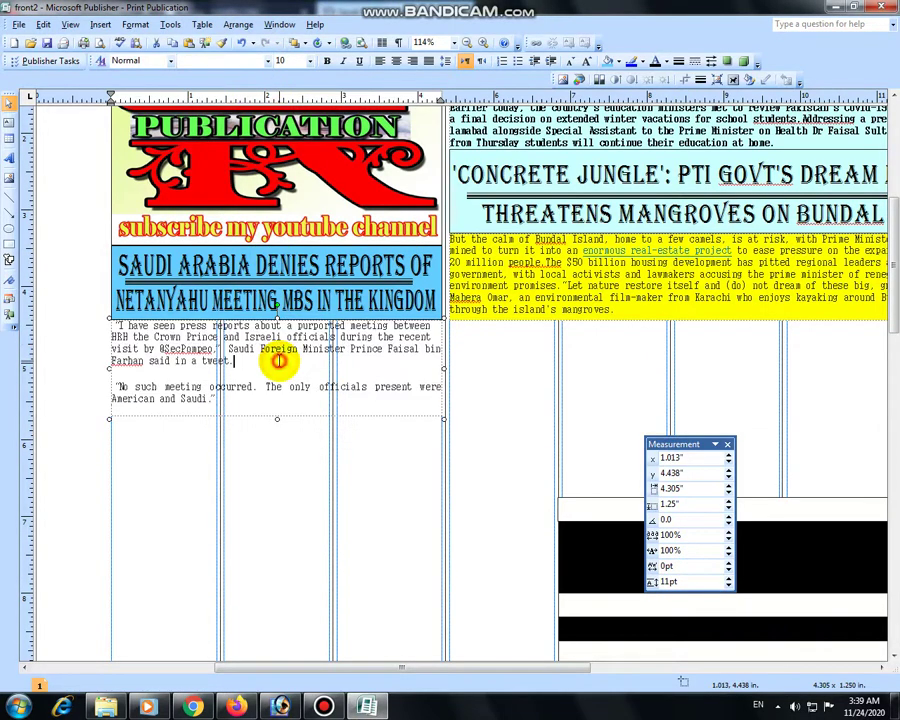
pyautogui.press('Delete')
pyautogui.press('Delete')
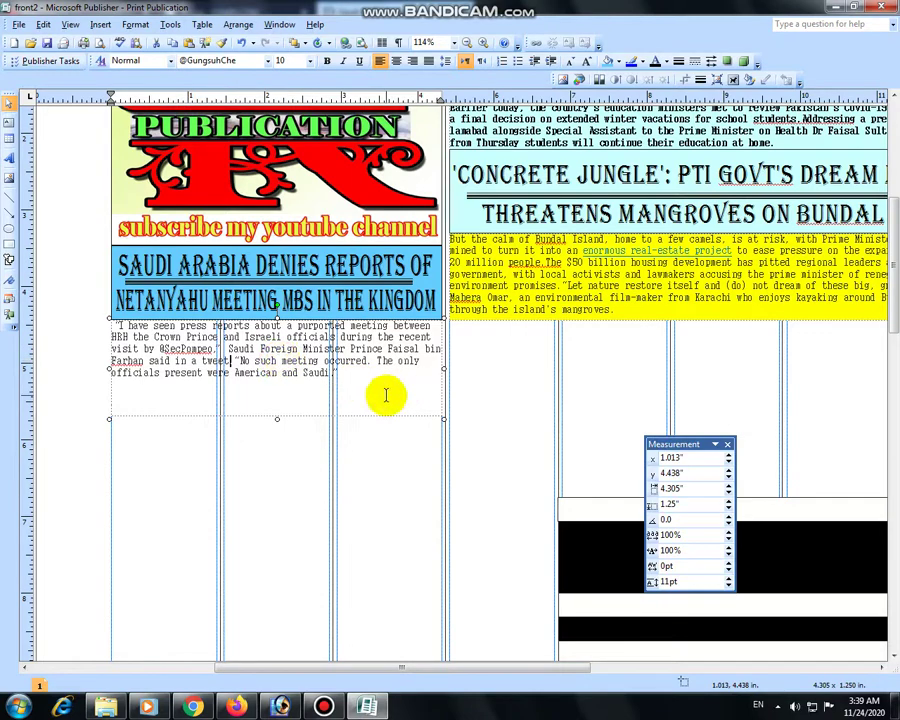
pyautogui.click(383, 394)
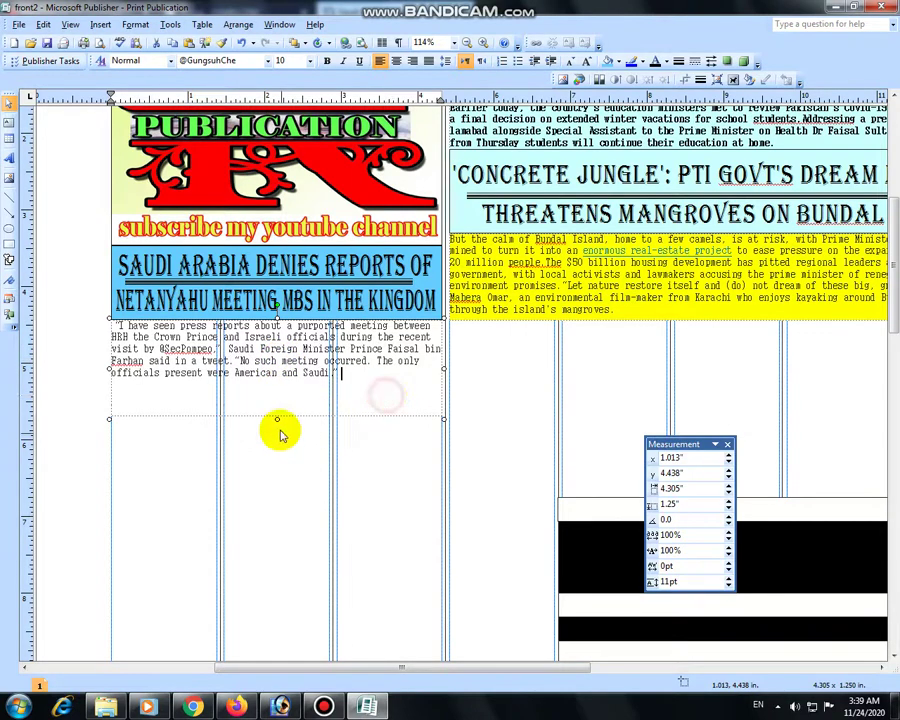
pyautogui.moveTo(277, 418); pyautogui.dragTo(368, 385)
pyautogui.click(375, 361)
pyautogui.scroll(2, 414, 236)
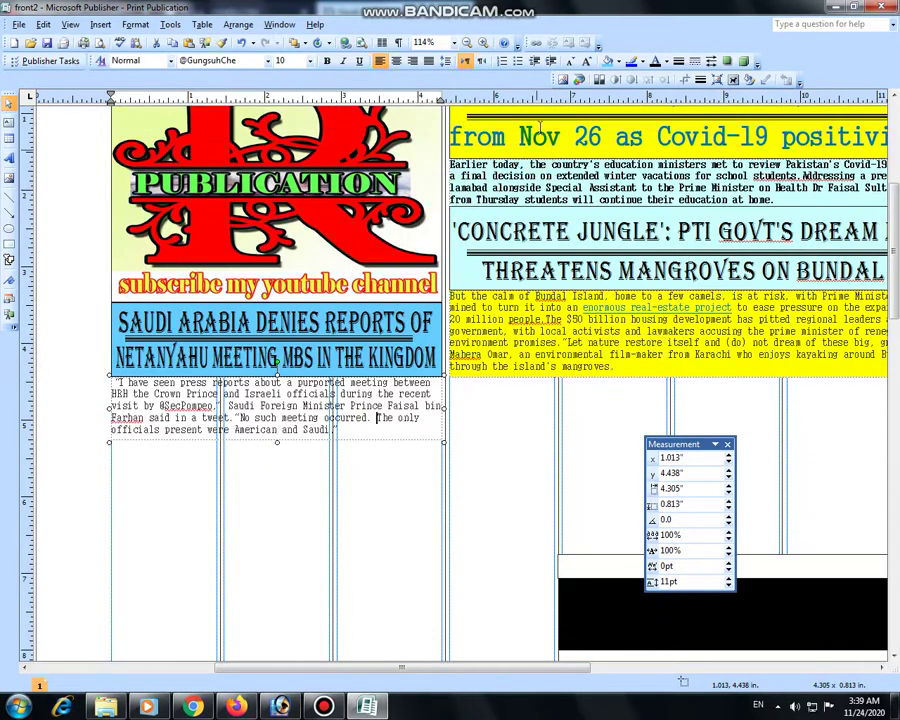
# - Fill the Saudi quote box with yellow and justify its text
pyautogui.click(619, 62)
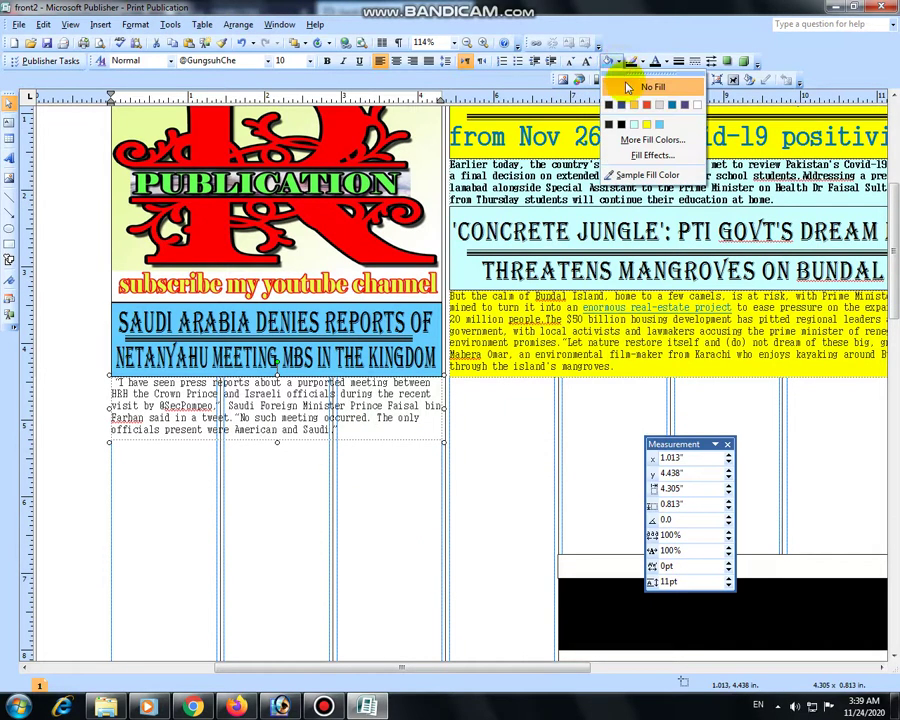
pyautogui.click(647, 127)
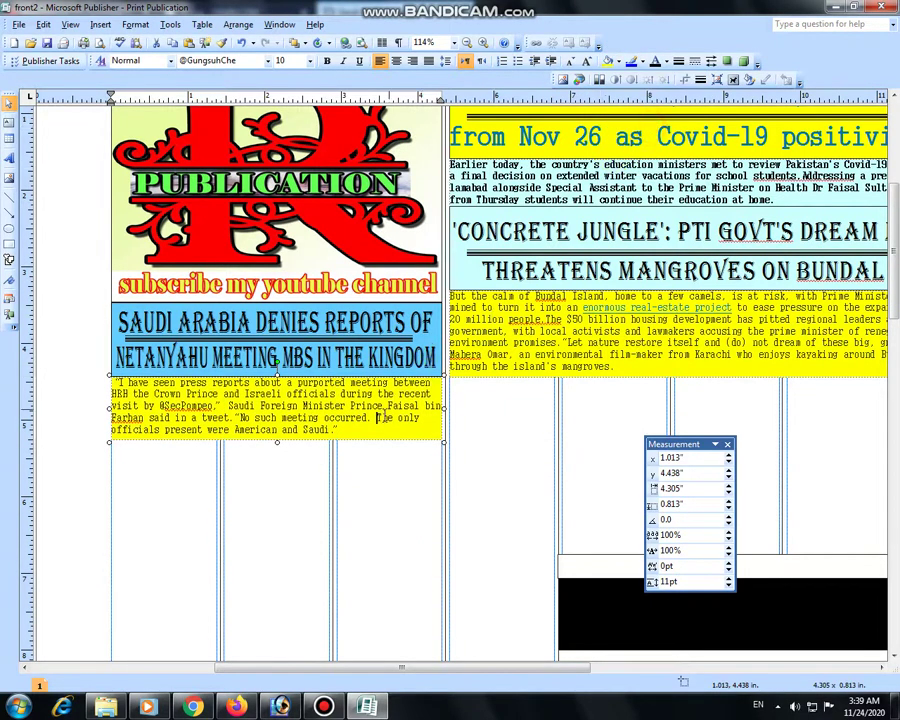
pyautogui.hotkey('ctrl', 'a')
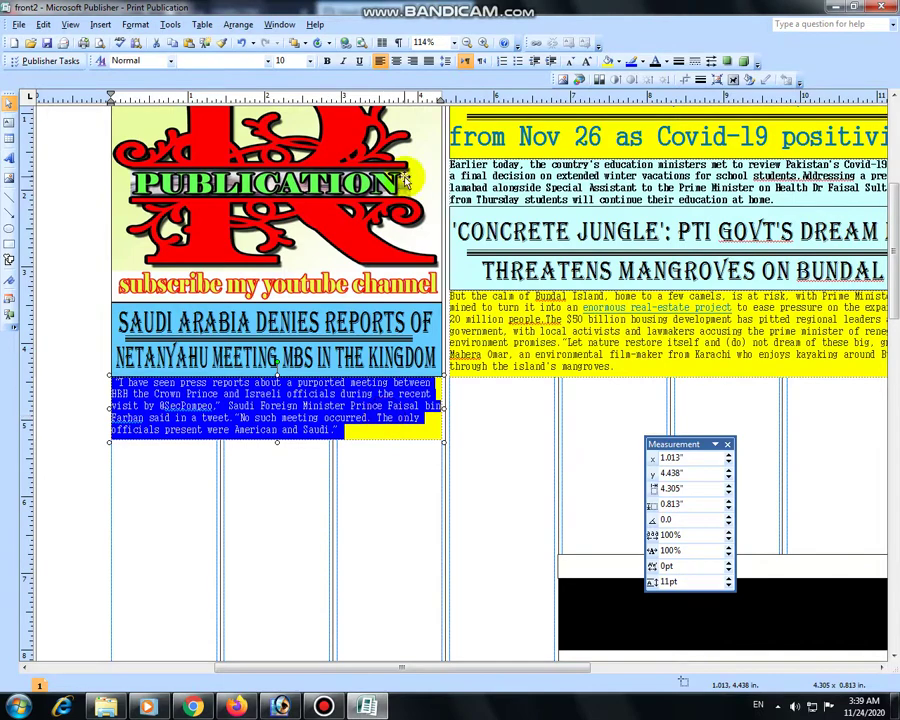
pyautogui.click(428, 61)
# - Justify the Bundal Island and Covid-19 (Earlier today) stories as well
pyautogui.doubleClick(527, 344)
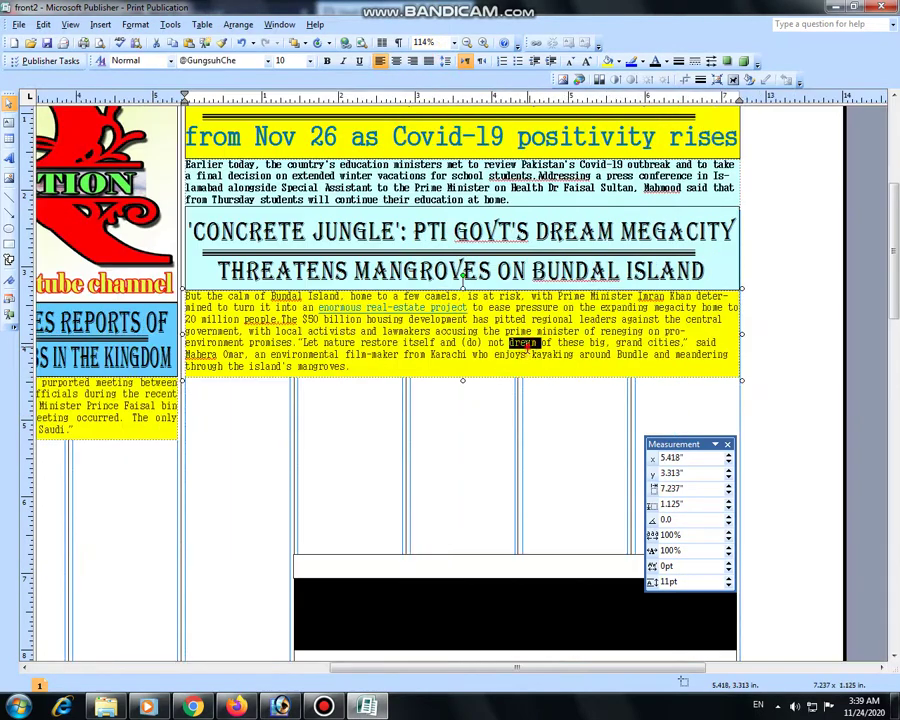
pyautogui.hotkey('ctrl', 'a')
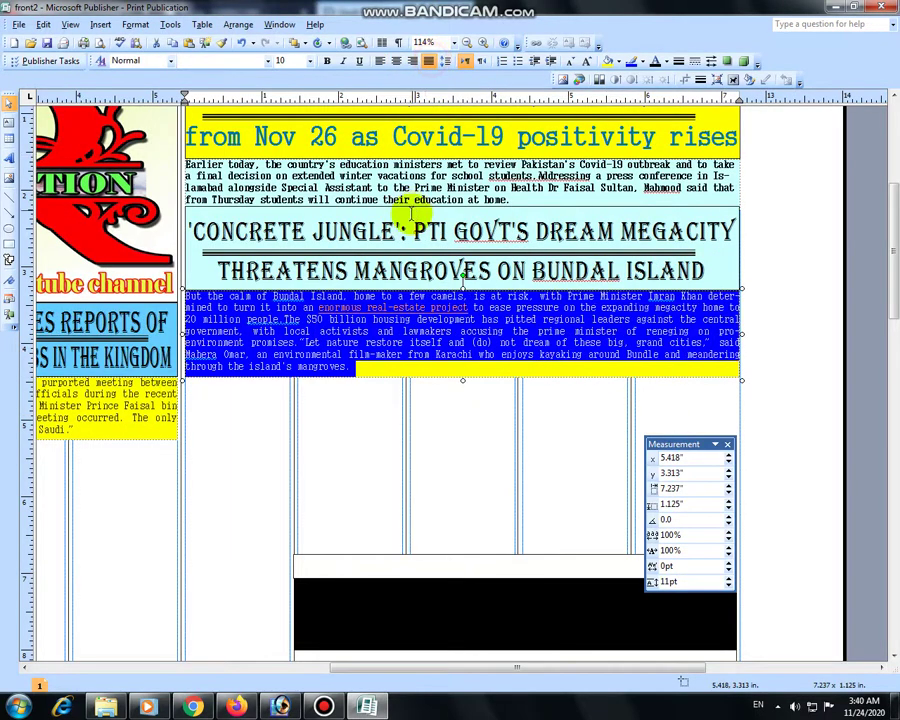
pyautogui.scroll(1, 412, 201)
pyautogui.click(290, 240)
pyautogui.hotkey('ctrl', 'a')
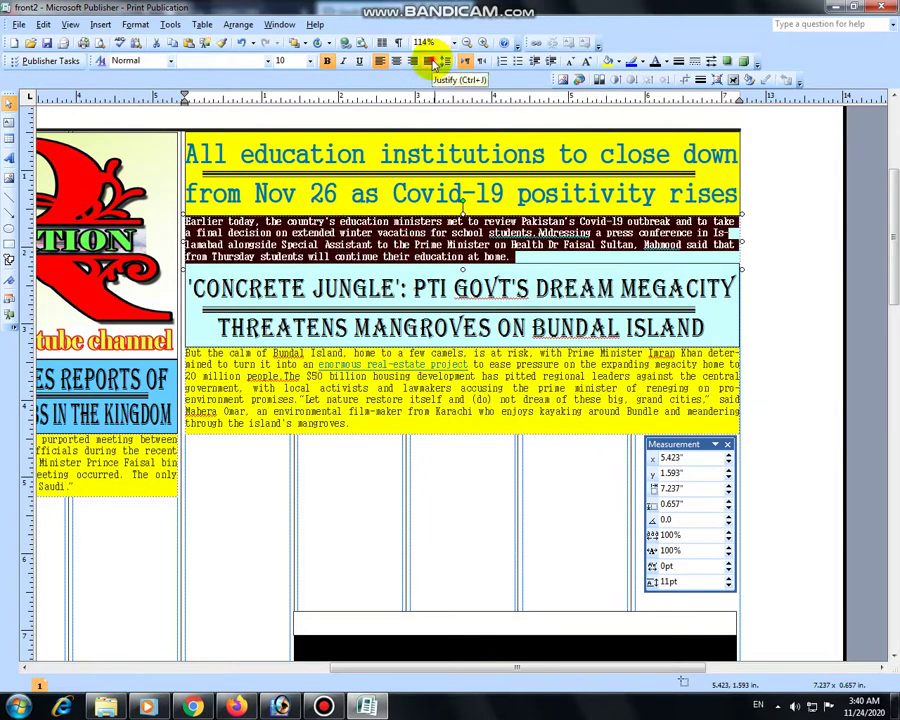
pyautogui.click(351, 482)
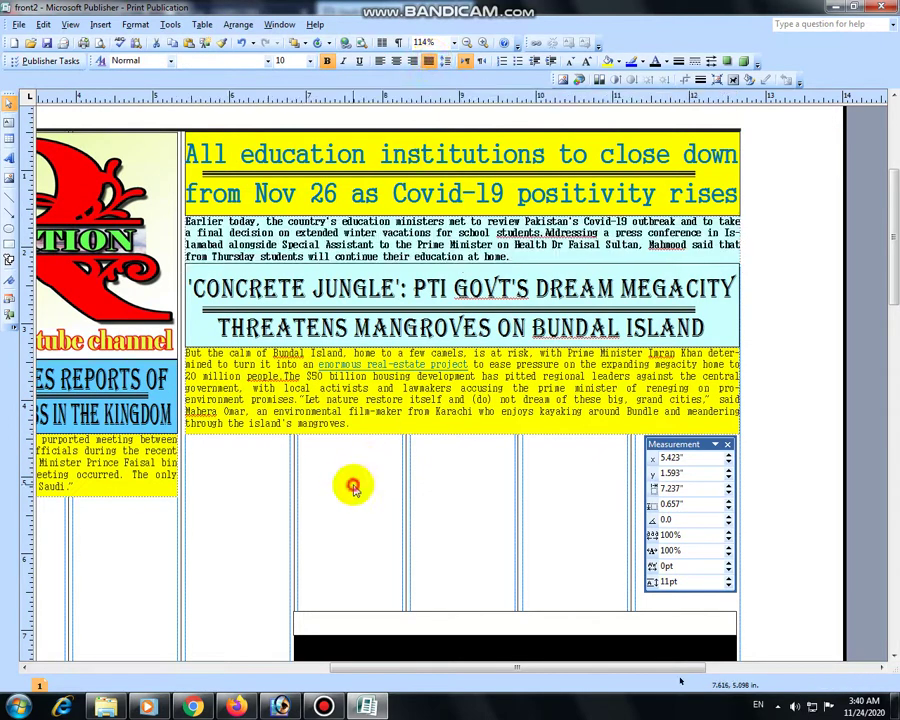
pyautogui.click(268, 398)
pyautogui.hotkey('ctrl', 'a')
pyautogui.click(655, 60)
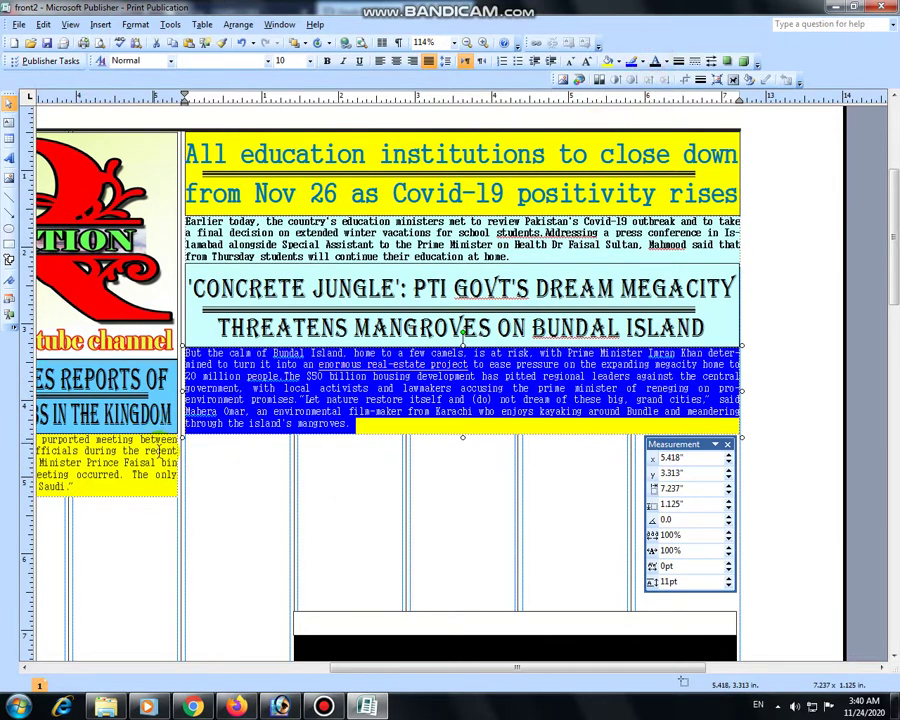
pyautogui.click(161, 451)
pyautogui.hotkey('ctrl', 'a')
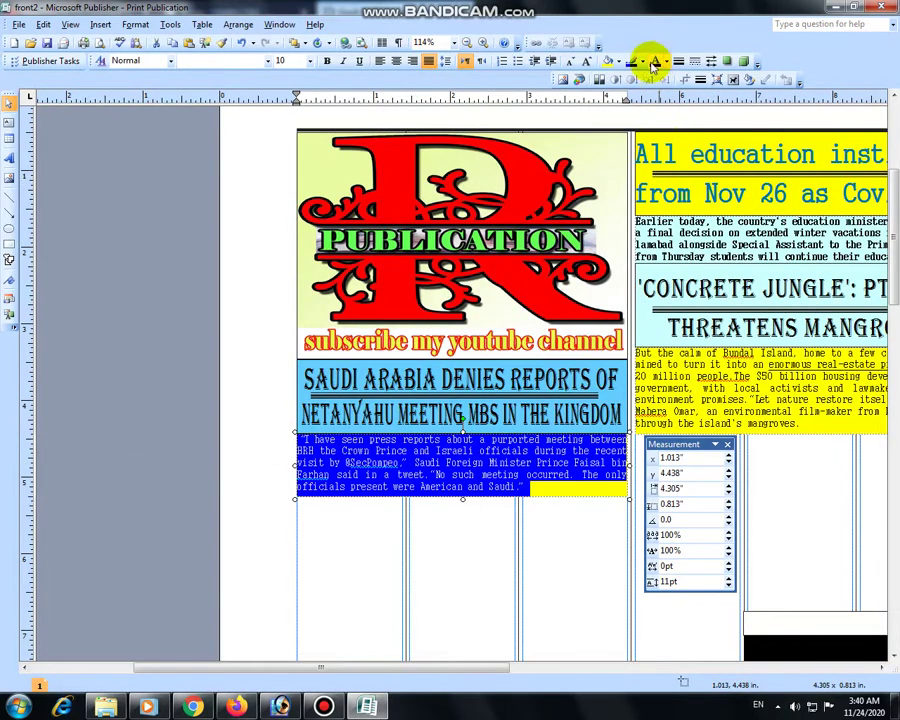
pyautogui.click(438, 546)
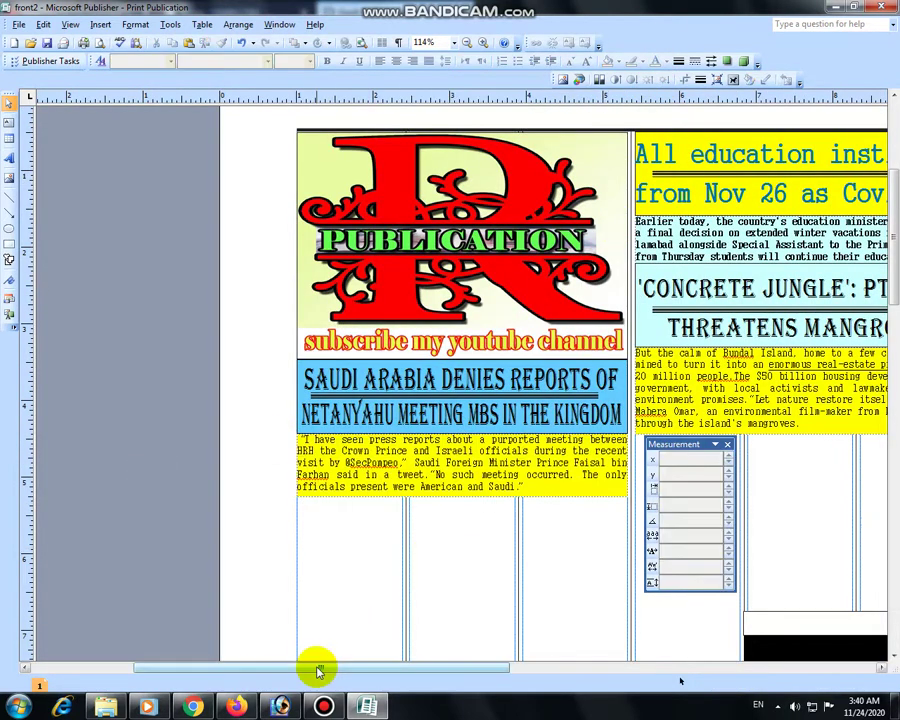
# - Shorten the R PUBLICATION masthead picture to about 2.433 inches tall
pyautogui.moveTo(318, 669); pyautogui.dragTo(406, 666)
pyautogui.scroll(1, 400, 540)
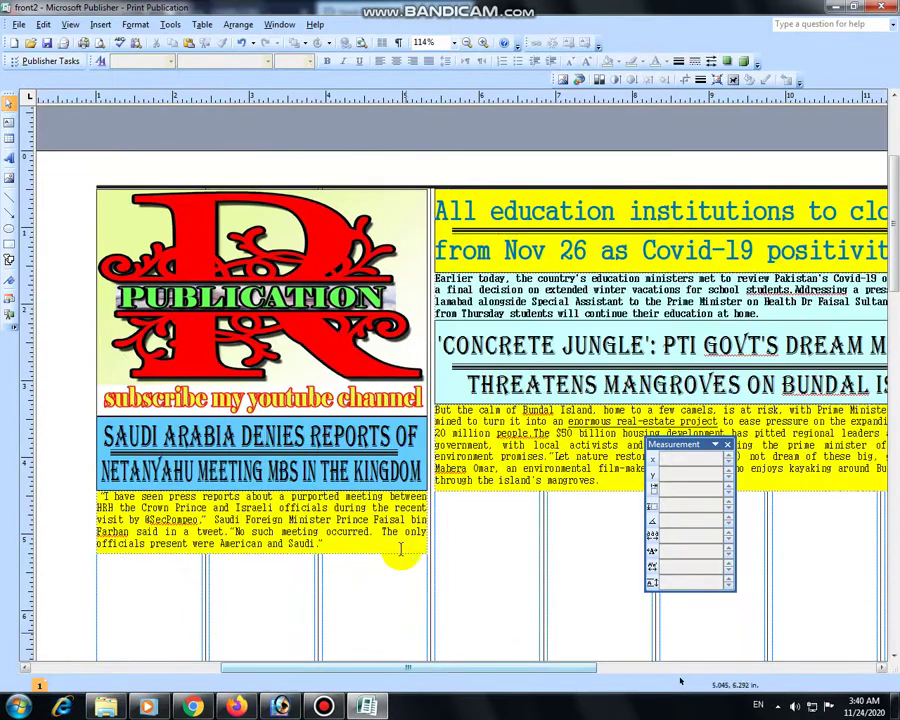
pyautogui.click(268, 416)
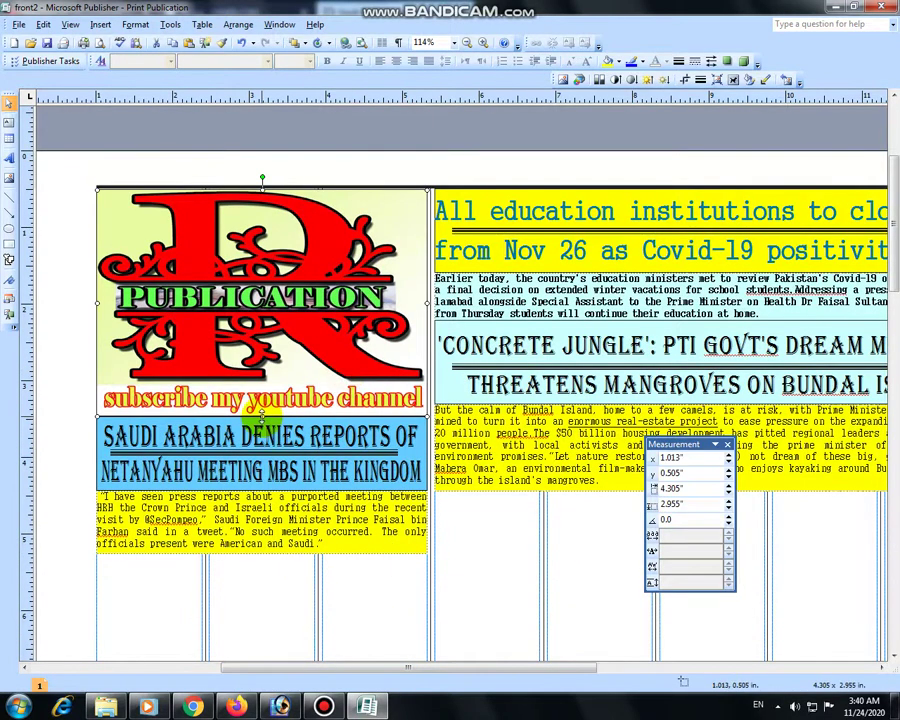
pyautogui.moveTo(262, 416); pyautogui.dragTo(262, 374)
pyautogui.moveTo(72, 393); pyautogui.dragTo(450, 601)
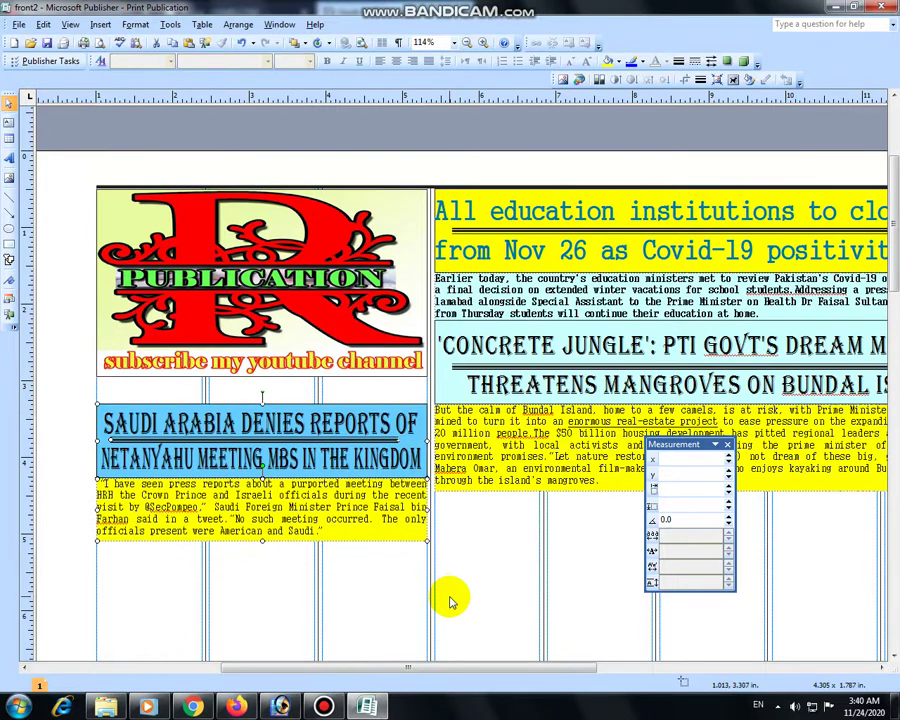
pyautogui.press('Delete')
pyautogui.hotkey('ctrl', 'z')
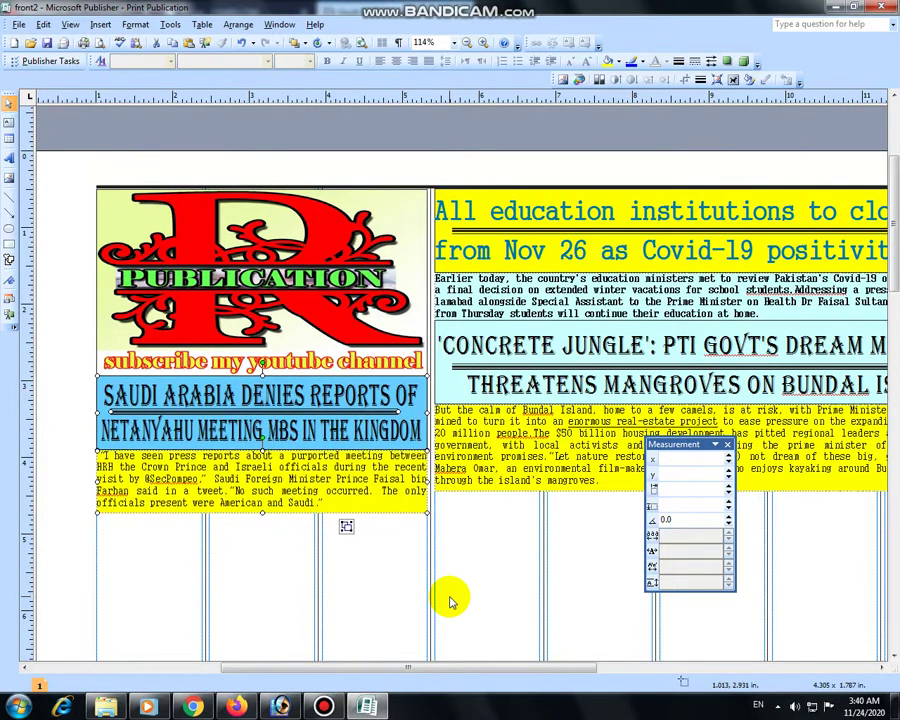
# - Trim the masthead further so the Saudi headline-and-quote block sits directly beneath it
pyautogui.click(265, 376)
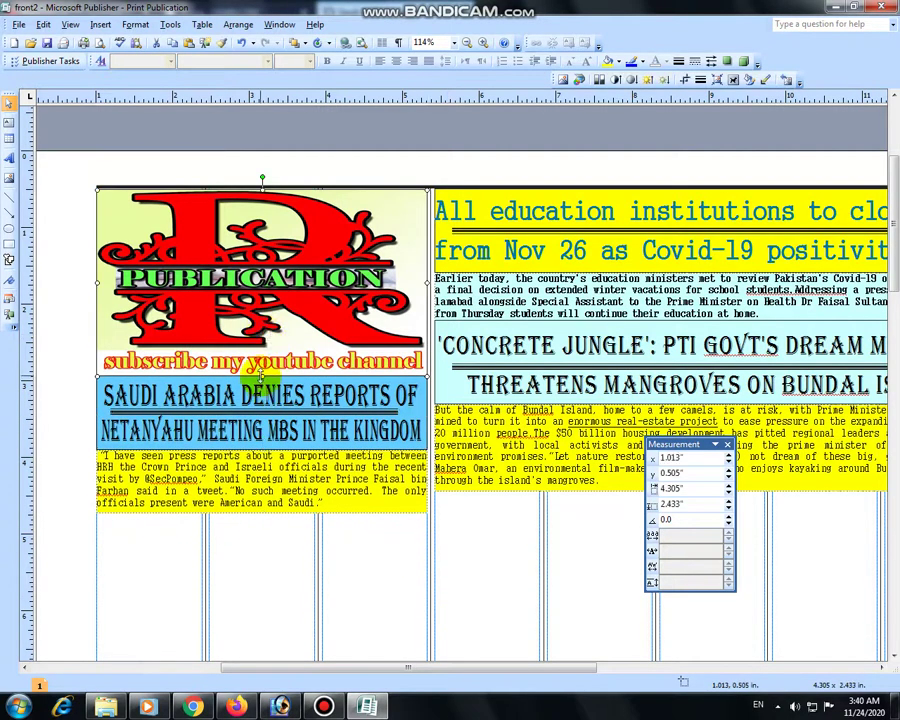
pyautogui.moveTo(262, 376); pyautogui.dragTo(262, 352)
pyautogui.moveTo(66, 340); pyautogui.dragTo(449, 553)
pyautogui.press('Delete')
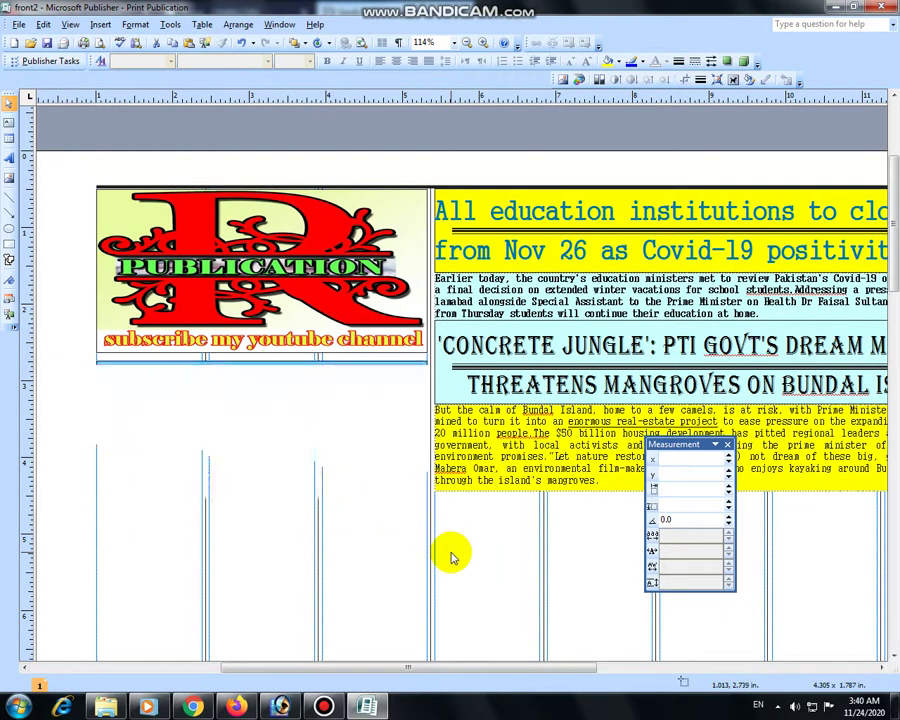
pyautogui.hotkey('ctrl', 'z')
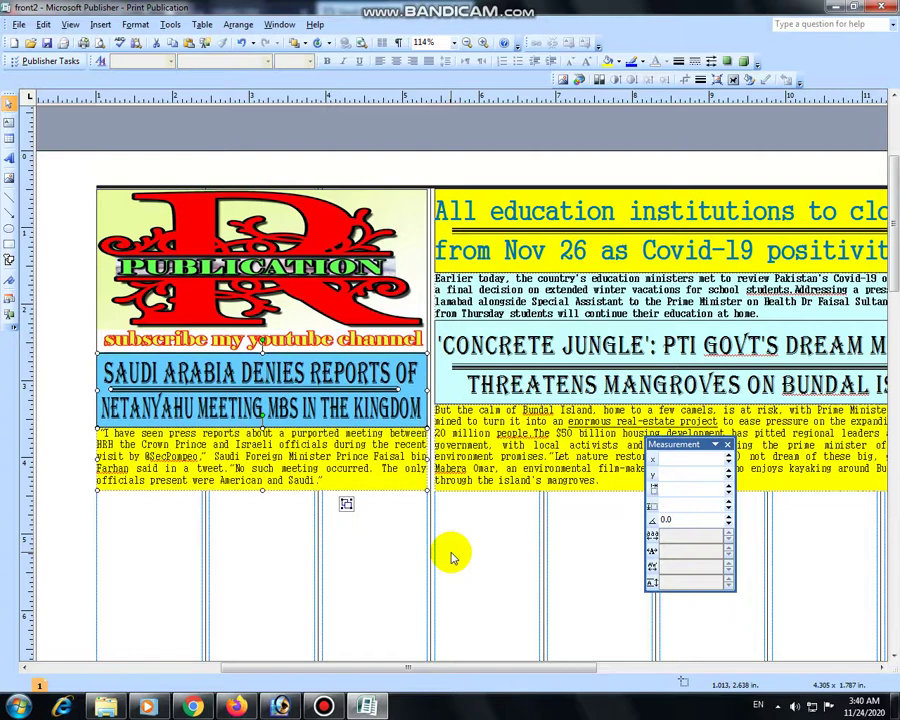
pyautogui.click(407, 548)
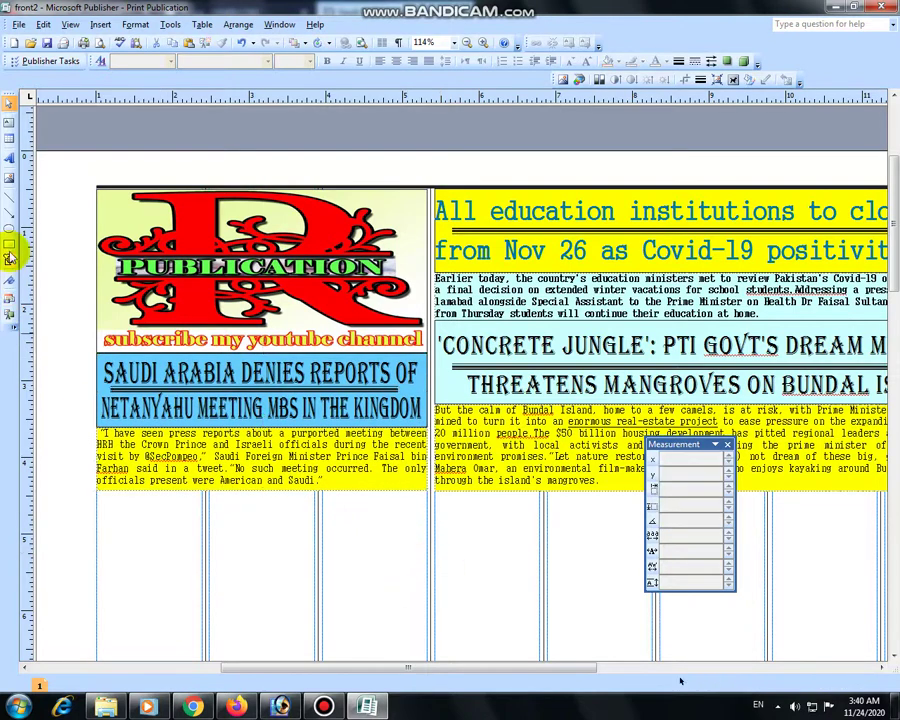
# - Draw a horizontal rule under the yellow headline and story boxes and make it 6 pt
pyautogui.click(9, 198)
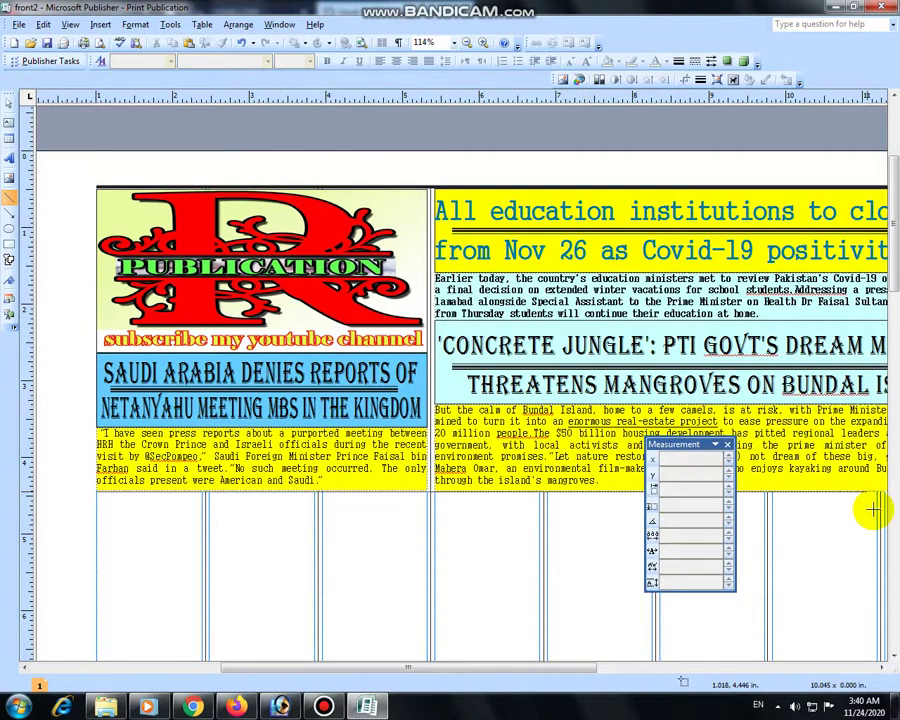
pyautogui.hscroll(5, 873, 510)
pyautogui.moveTo(653, 517); pyautogui.dragTo(655, 491)
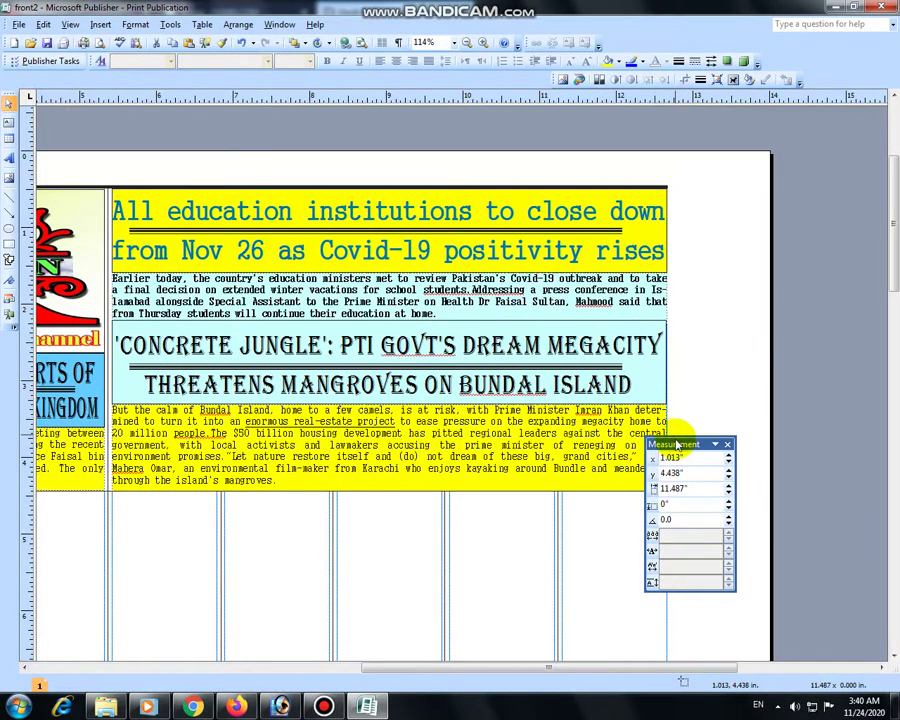
pyautogui.moveTo(685, 444); pyautogui.dragTo(765, 549)
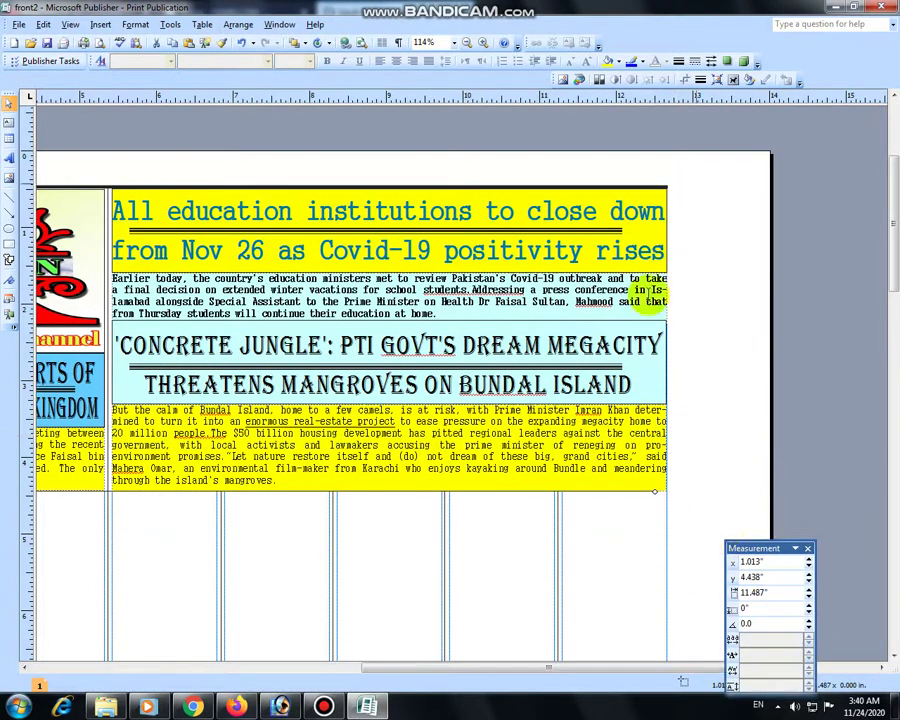
pyautogui.press('Escape')
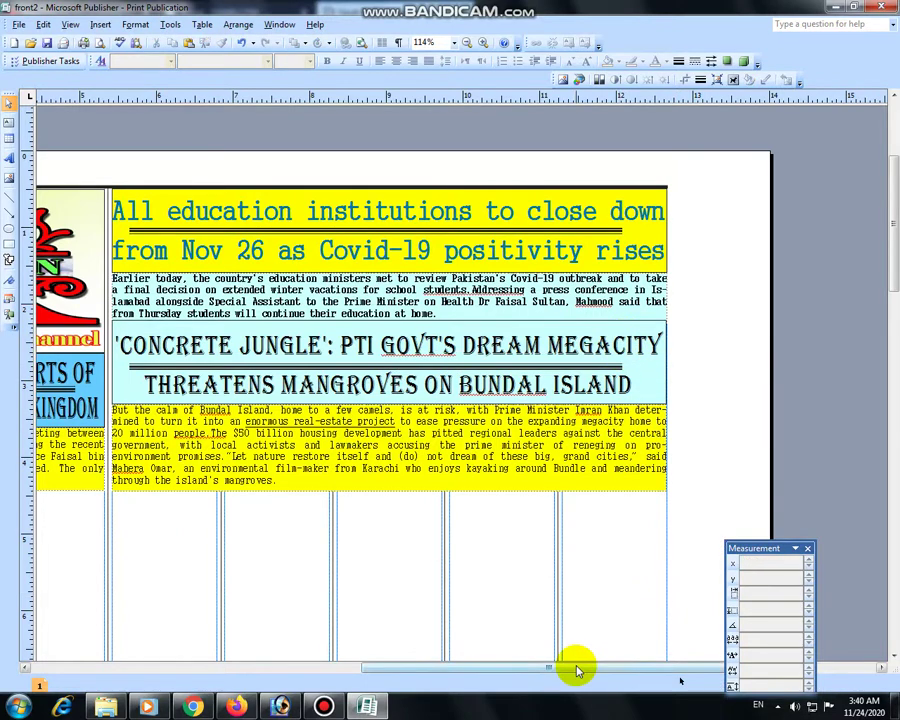
pyautogui.moveTo(577, 668); pyautogui.dragTo(430, 669)
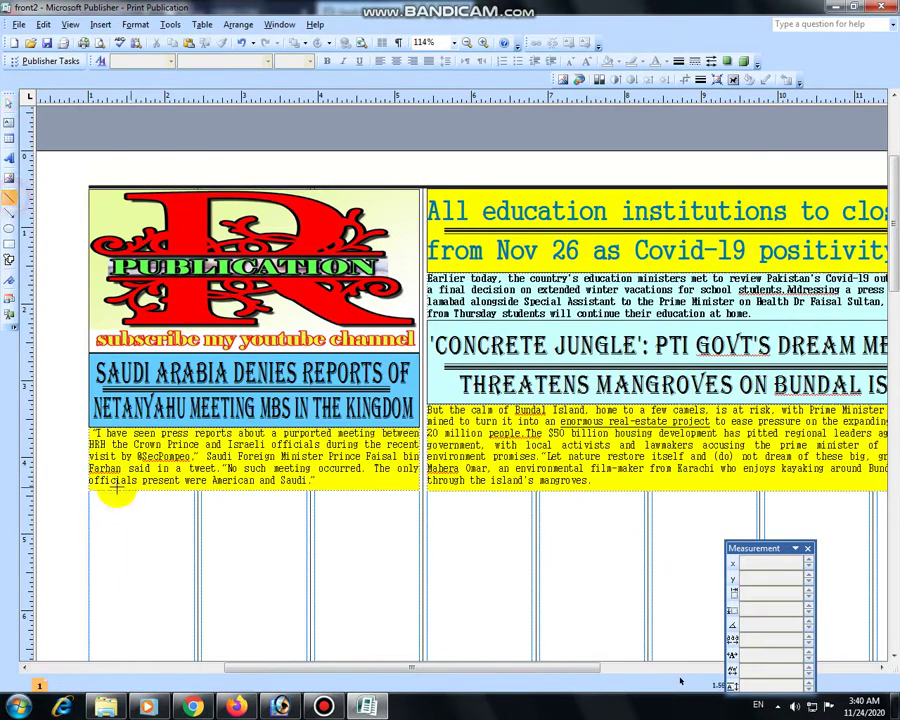
pyautogui.moveTo(90, 490)
pyautogui.mouseDown()
pyautogui.moveTo(800, 505)
pyautogui.moveTo(720, 512)
pyautogui.mouseUp()
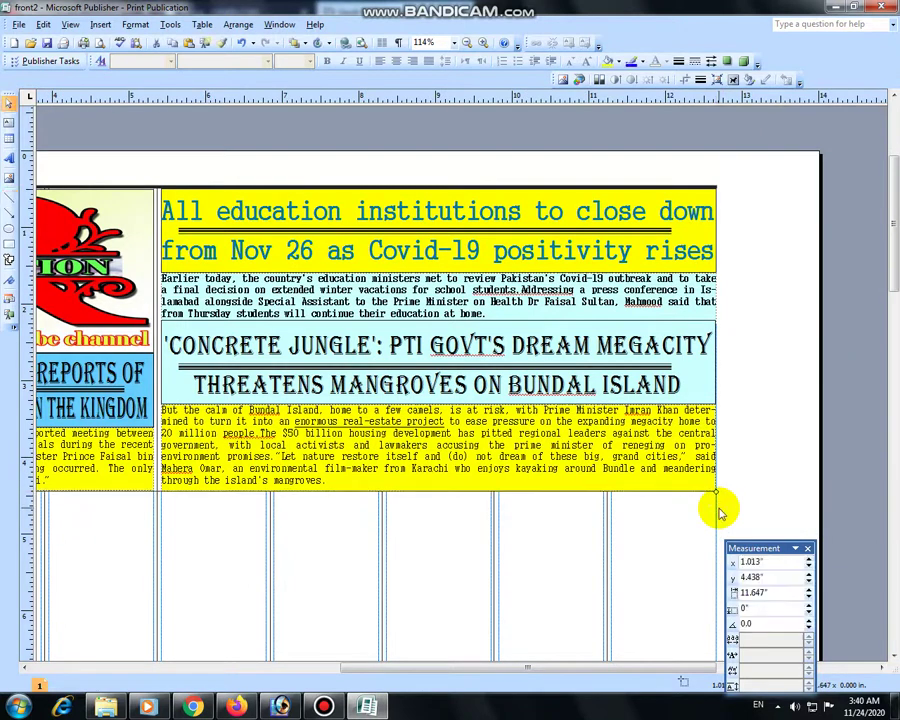
pyautogui.click(700, 79)
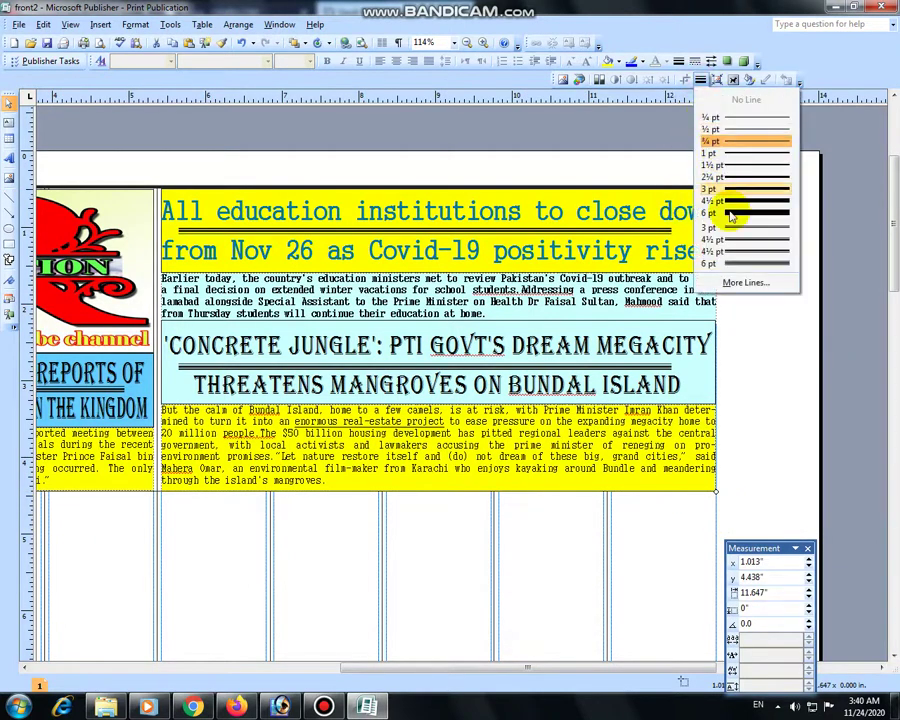
pyautogui.click(736, 266)
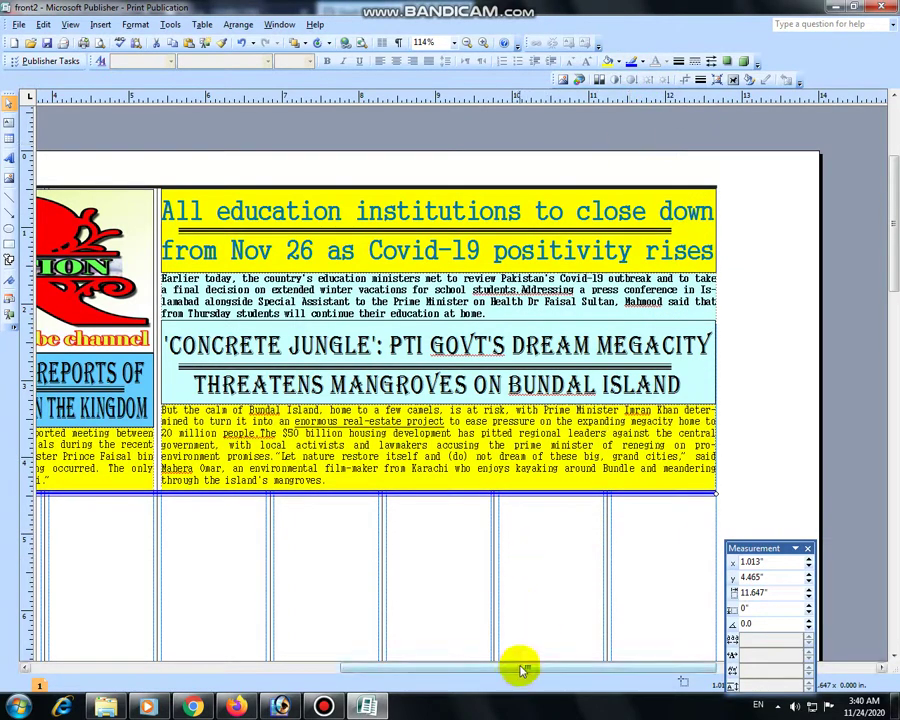
pyautogui.moveTo(518, 664); pyautogui.dragTo(410, 672)
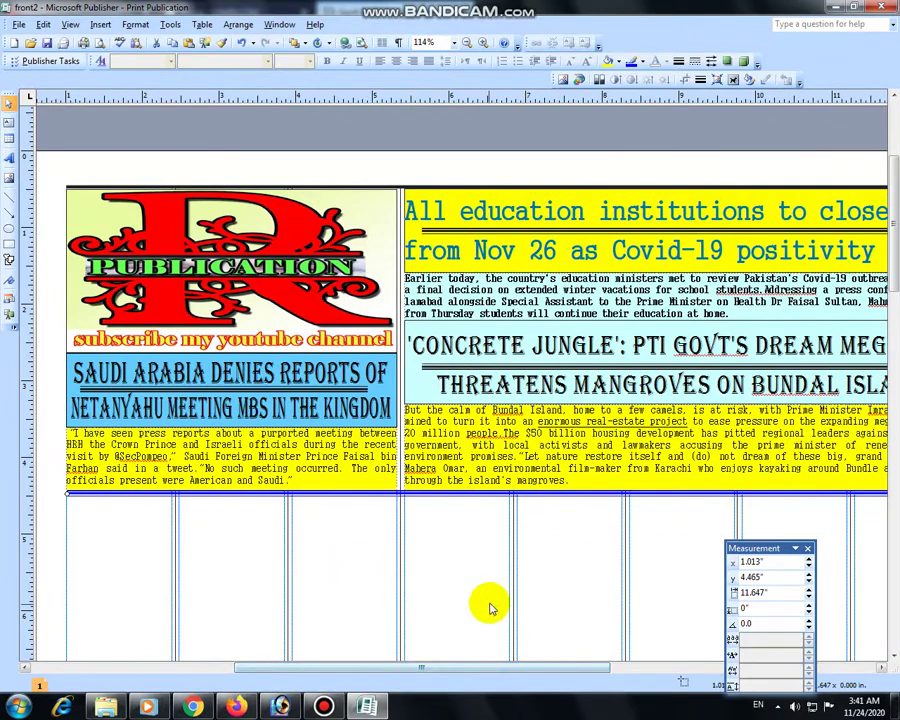
pyautogui.scroll(-2, 488, 606)
pyautogui.scroll(3, 489, 604)
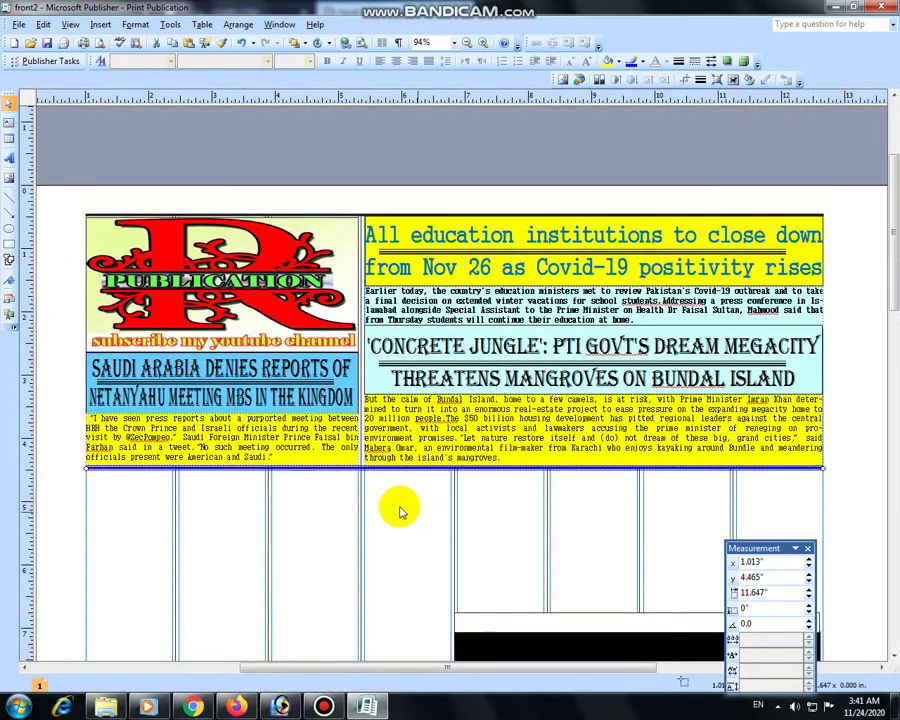
# - Nudge the selected header content two steps down the page
pyautogui.moveTo(70, 187)
pyautogui.mouseDown()
pyautogui.moveTo(628, 366)
pyautogui.moveTo(830, 510)
pyautogui.mouseUp()
pyautogui.press('Down')
pyautogui.press('Down')
pyautogui.press('Down')
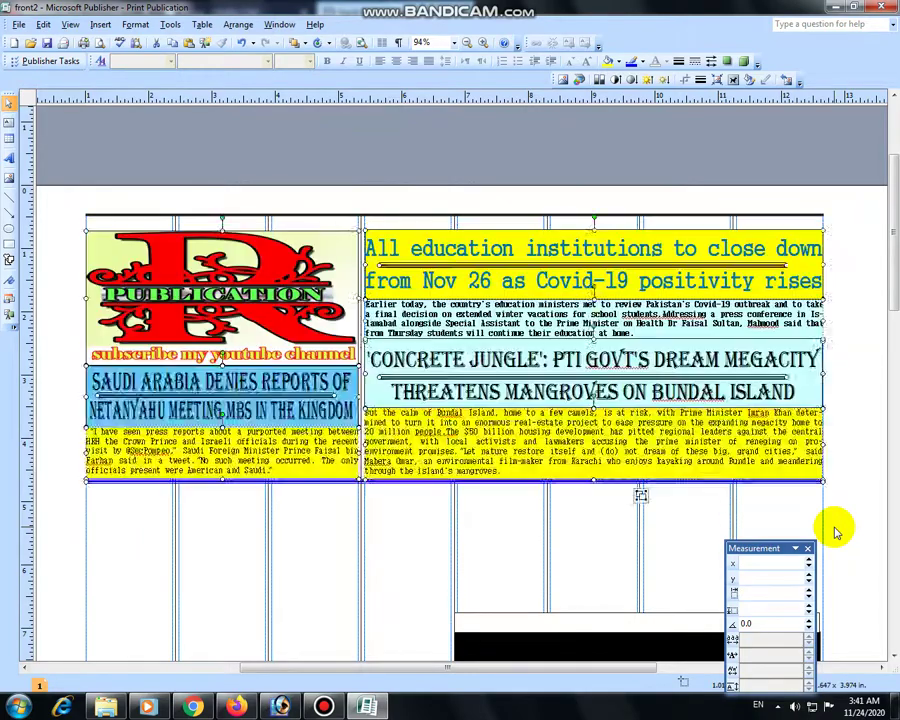
pyautogui.press('Down')
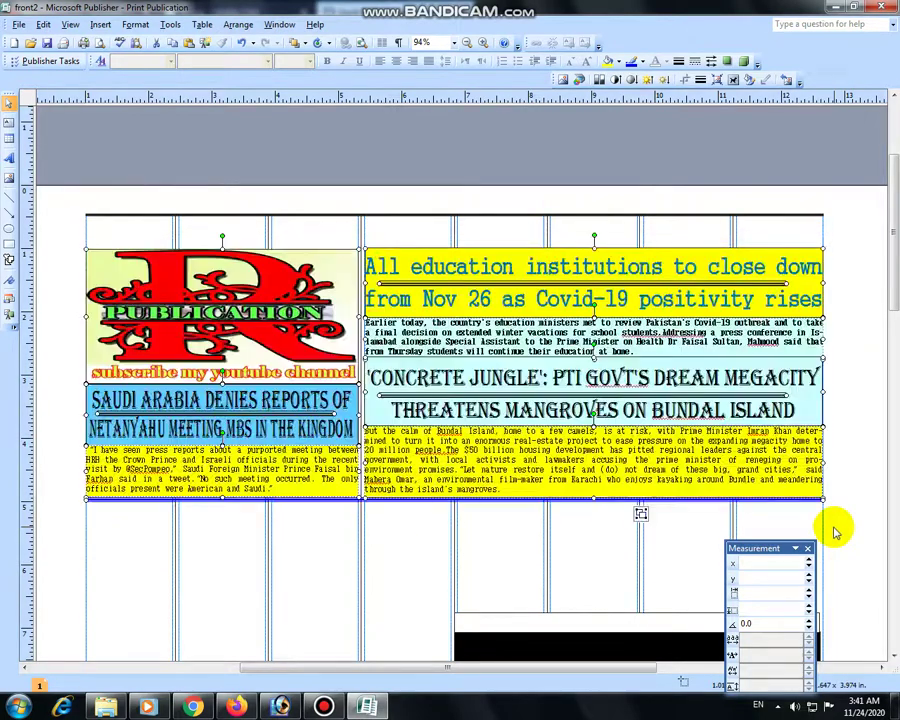
# - Move the long rule line up so it runs above the masthead and headlines
pyautogui.moveTo(62, 524); pyautogui.dragTo(858, 493)
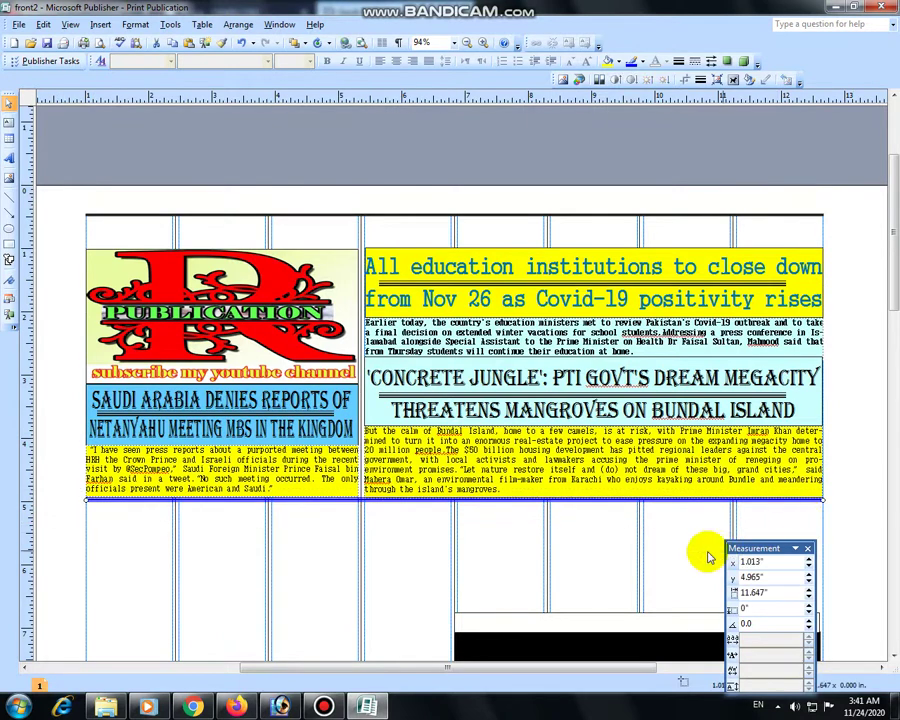
pyautogui.click(622, 560)
pyautogui.click(595, 506)
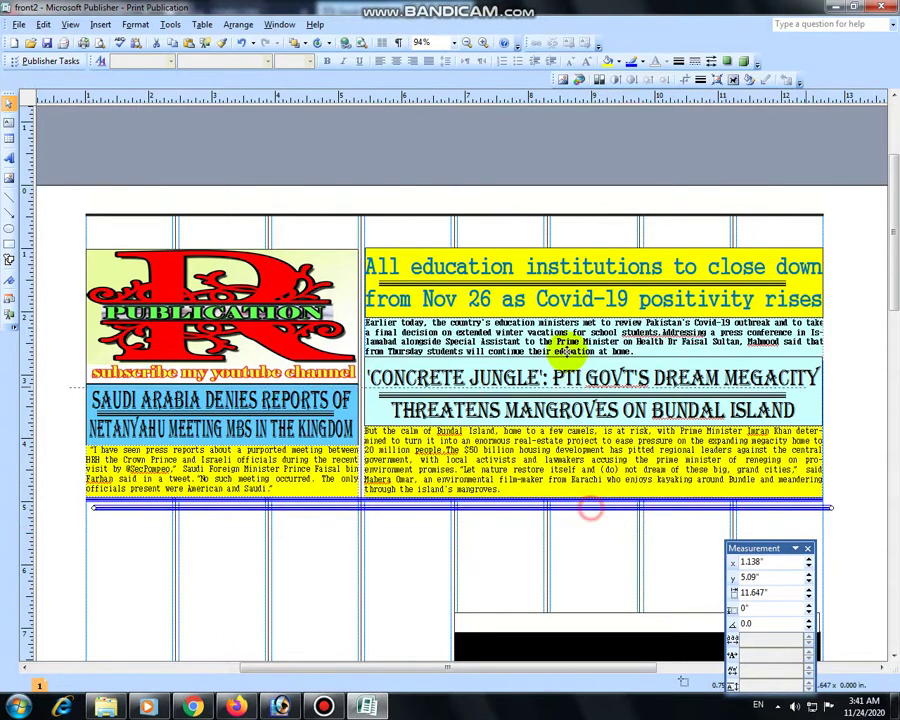
pyautogui.moveTo(591, 510)
pyautogui.mouseDown()
pyautogui.moveTo(566, 262)
pyautogui.moveTo(583, 246)
pyautogui.mouseUp()
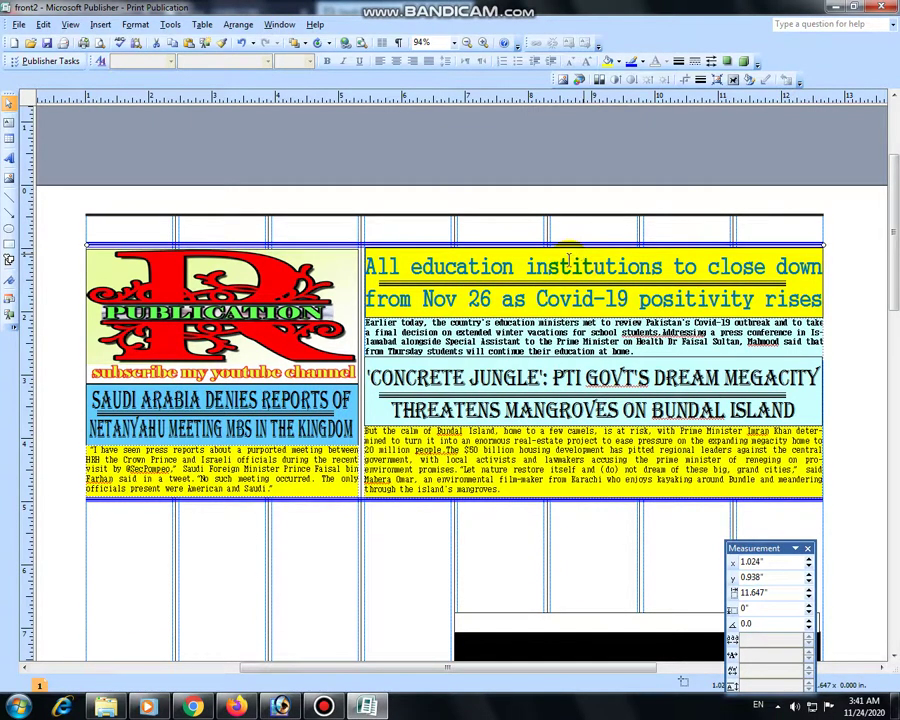
pyautogui.moveTo(56, 226); pyautogui.dragTo(829, 521)
# - Save the selected front page as a 300 dpi JPEG picture in Desktop\youtube
pyautogui.rightClick(619, 478)
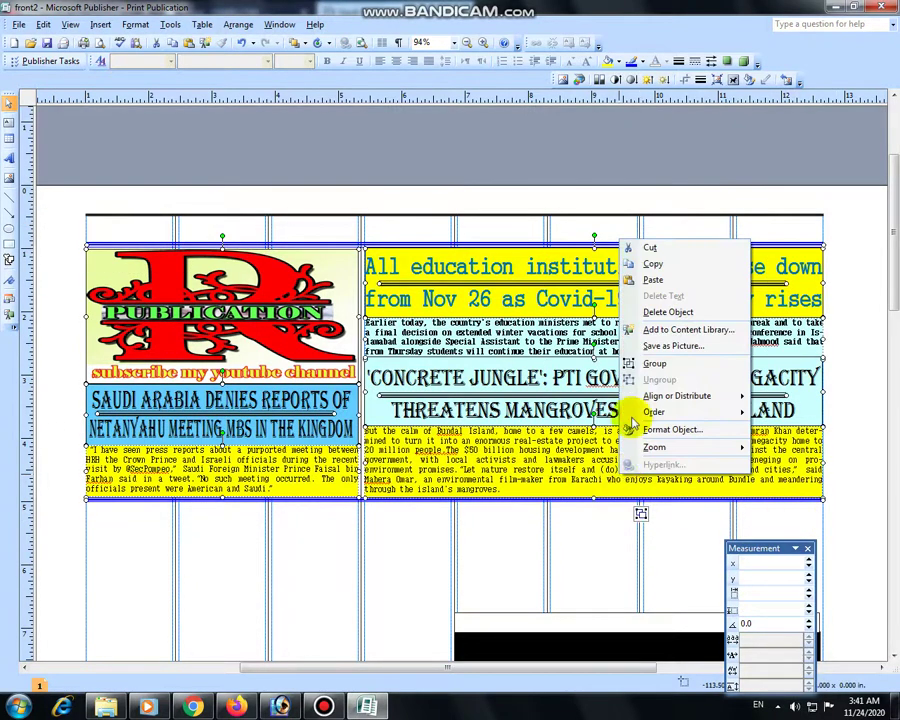
pyautogui.click(648, 363)
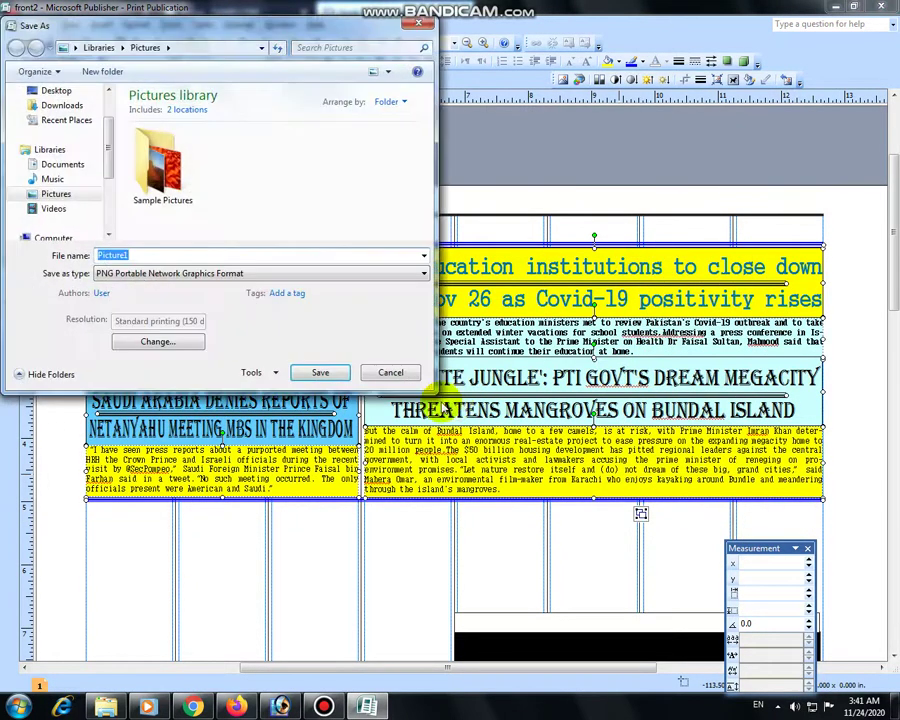
pyautogui.click(60, 92)
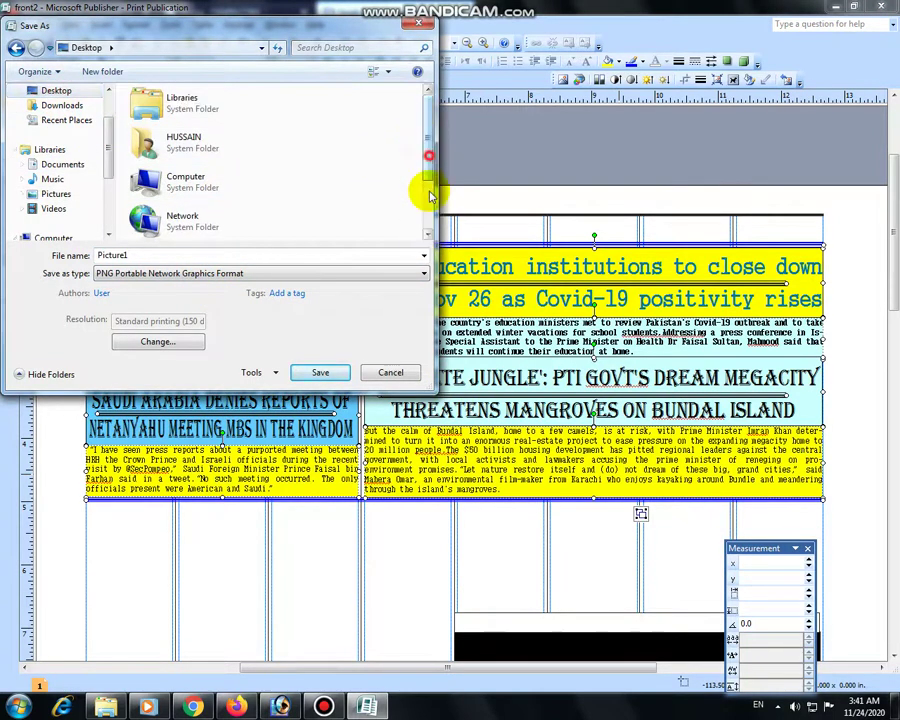
pyautogui.moveTo(427, 190); pyautogui.dragTo(427, 230)
pyautogui.doubleClick(240, 226)
pyautogui.click(245, 273)
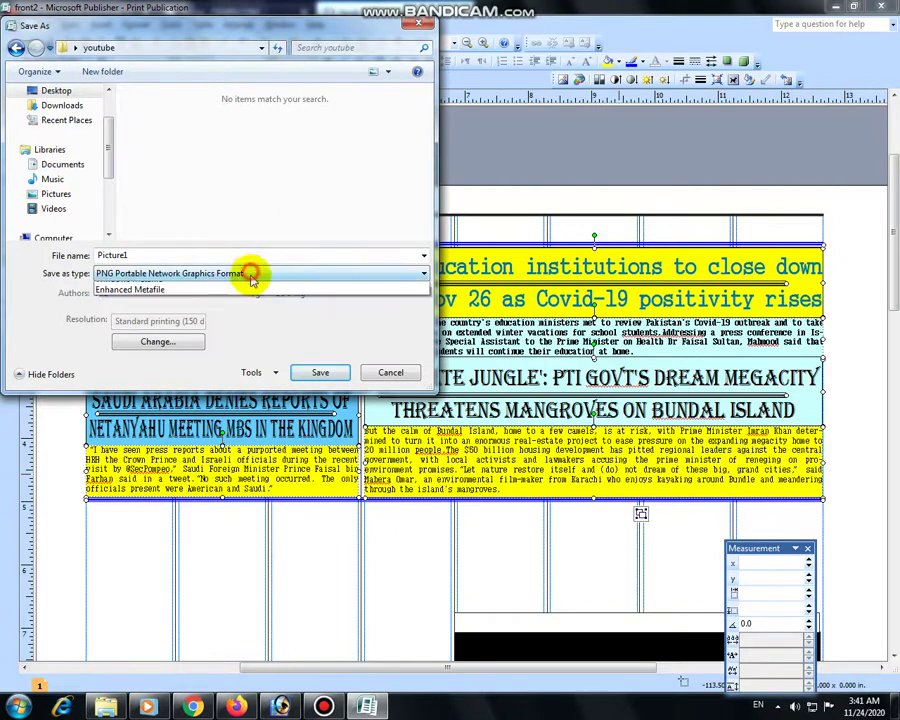
pyautogui.click(240, 298)
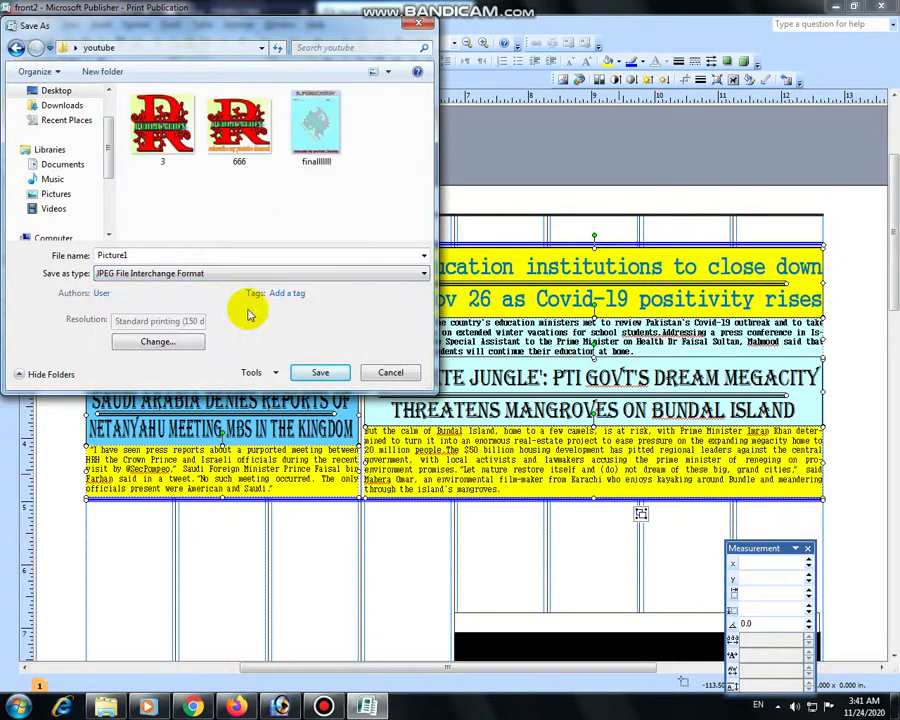
pyautogui.click(158, 342)
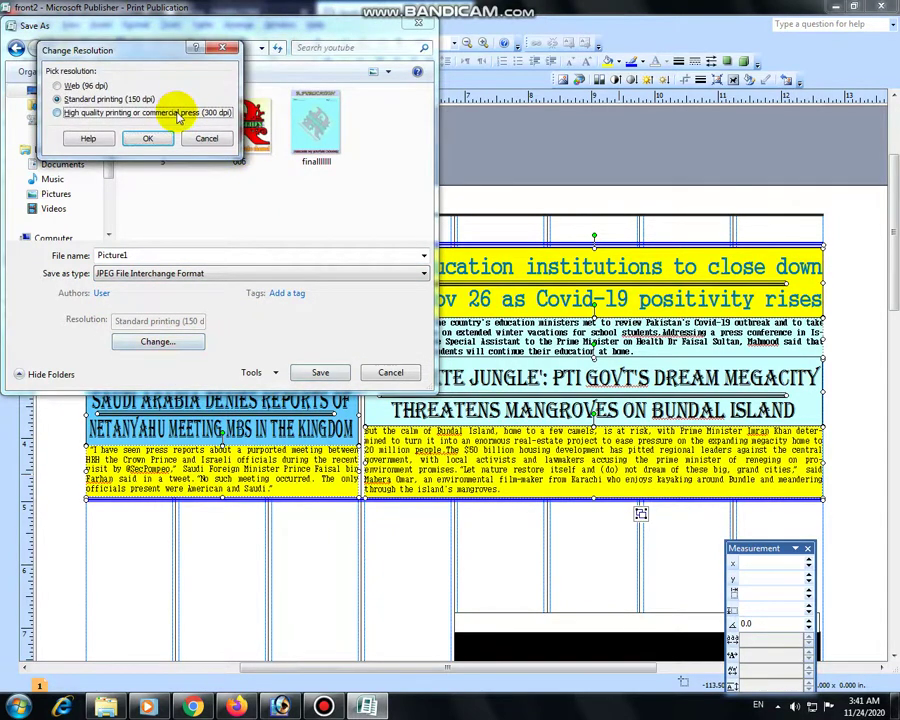
pyautogui.click(178, 113)
pyautogui.click(148, 138)
pyautogui.click(337, 375)
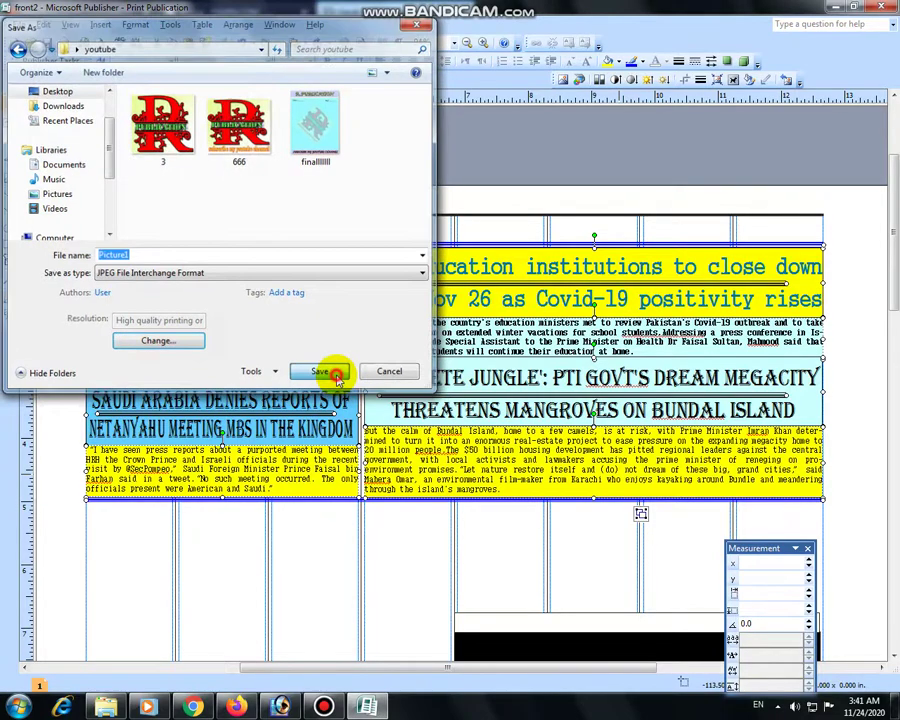